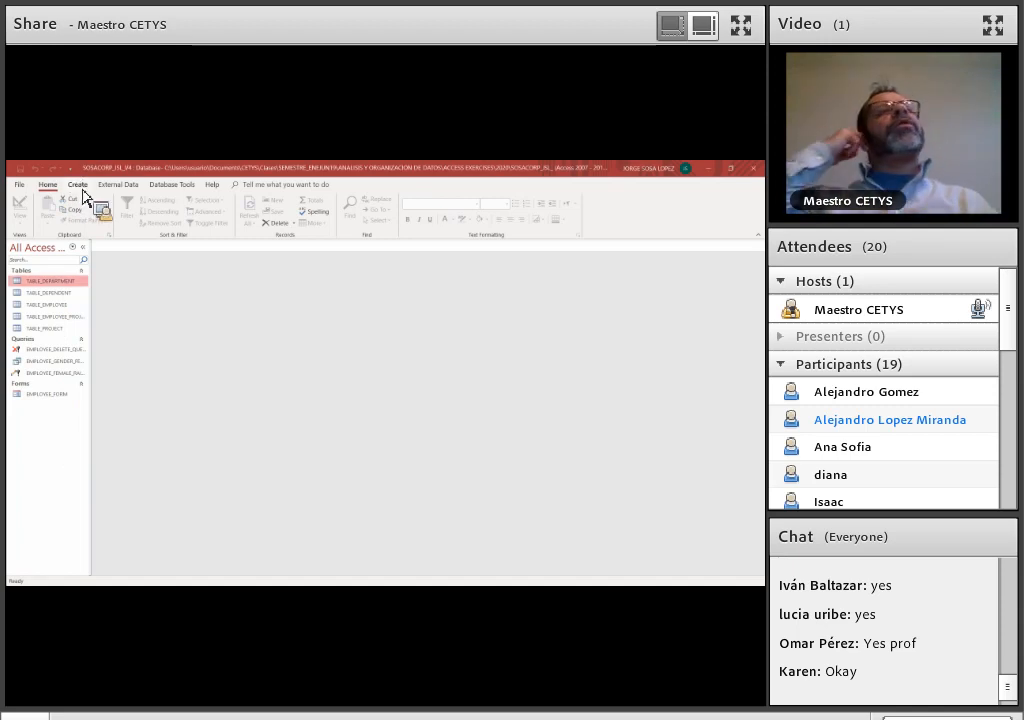
Create a blank report and switch it to Design View
left_click(79, 186)
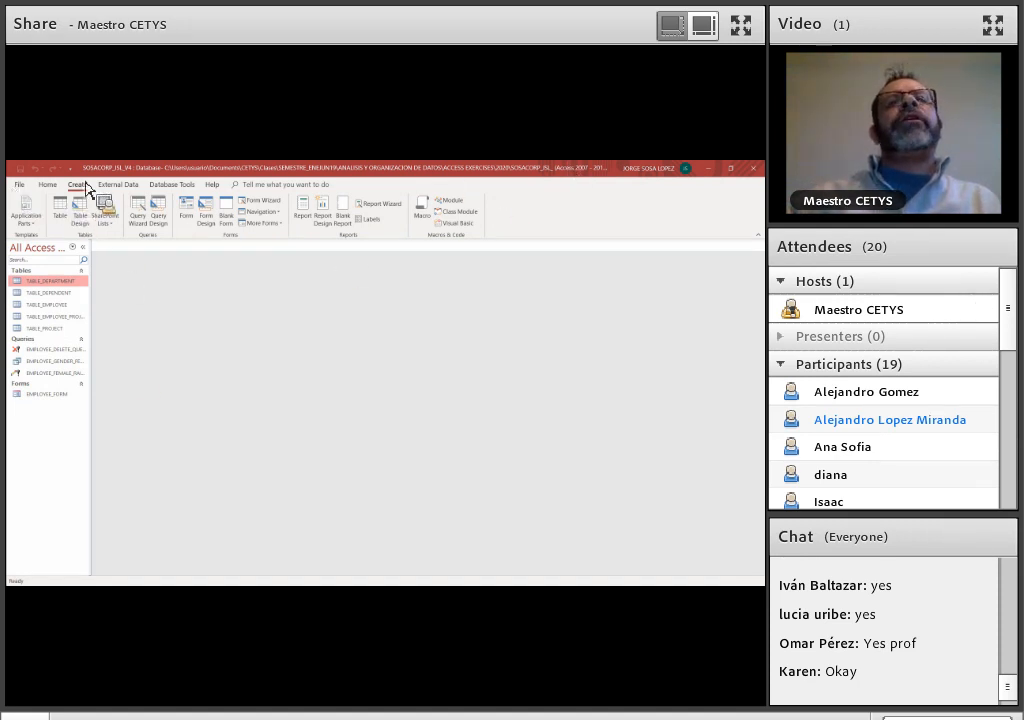
left_click(347, 224)
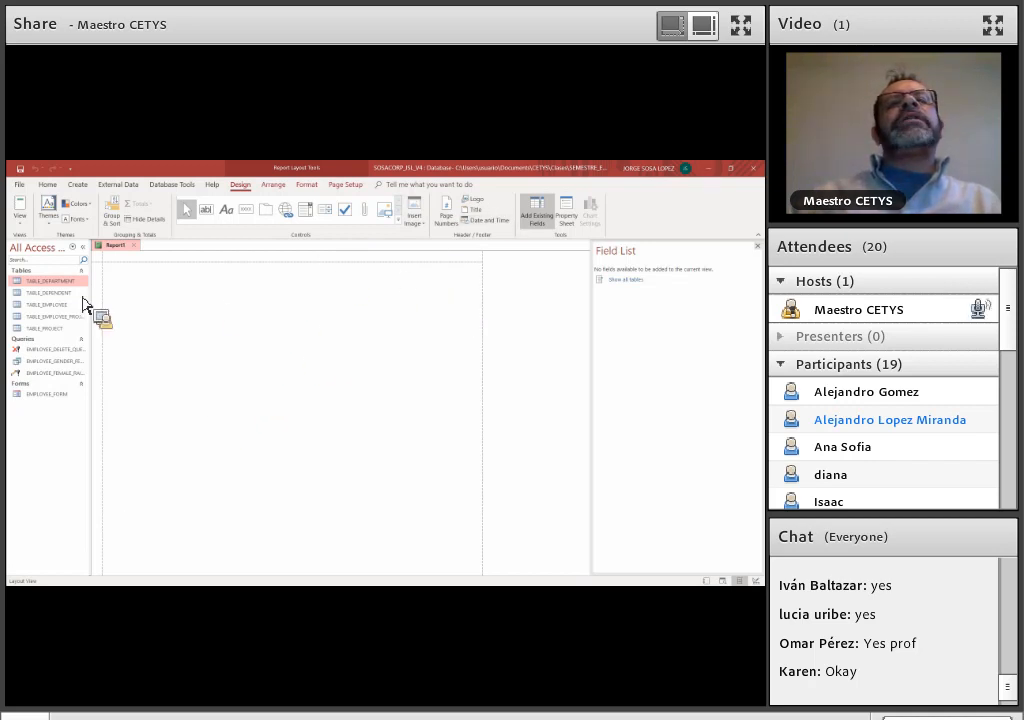
left_click(20, 218)
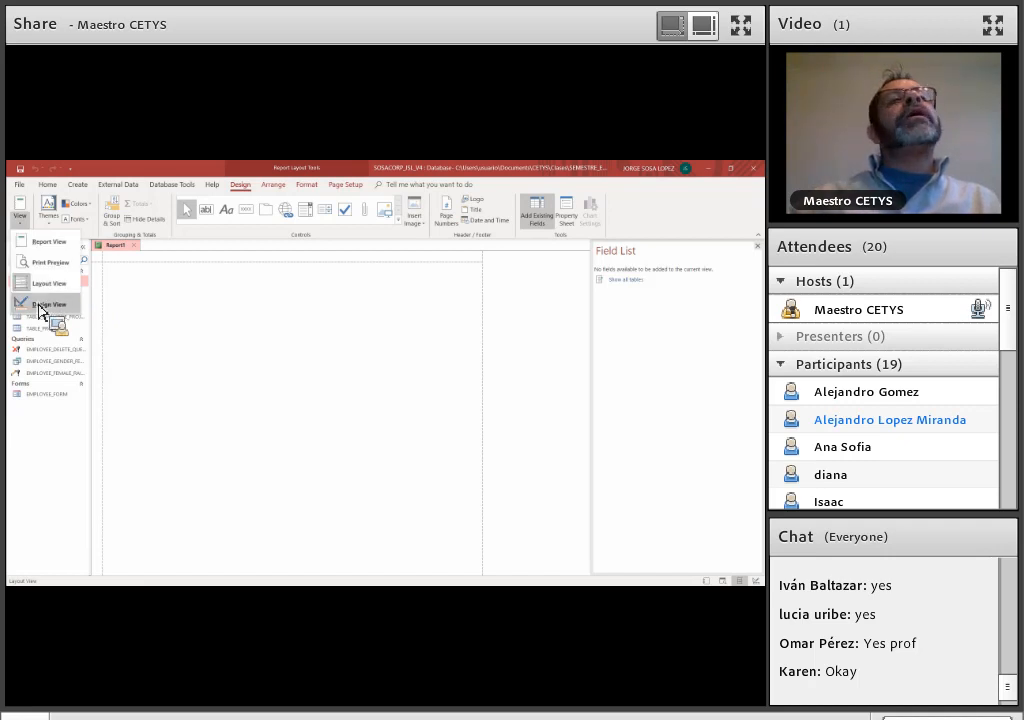
left_click(40, 305)
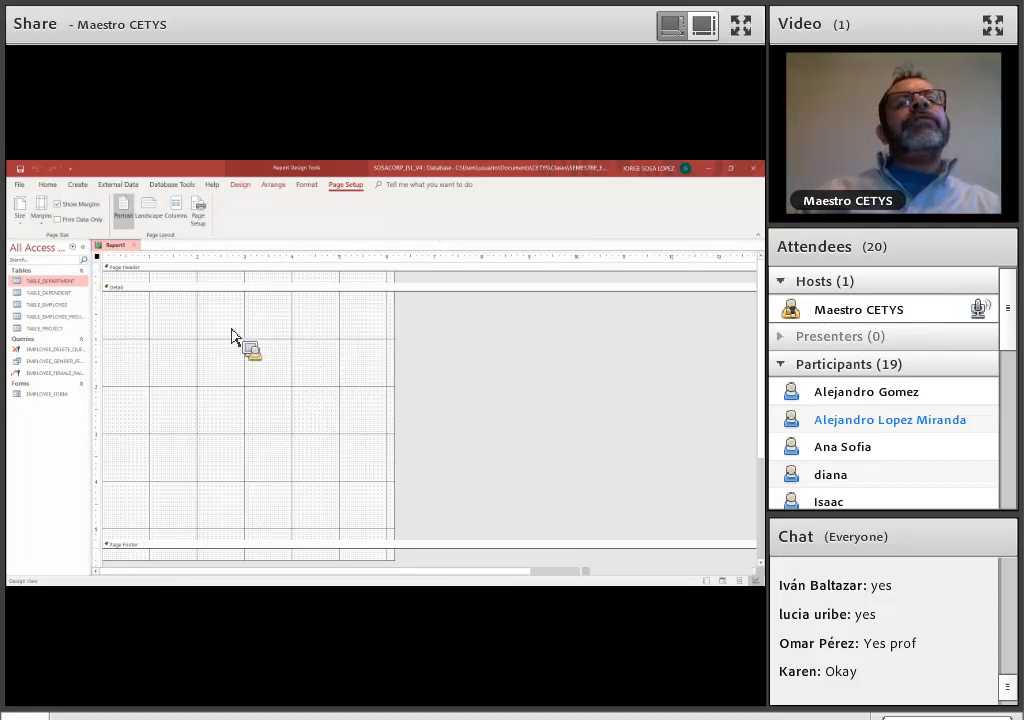
Save the new report as EMPLOYEE_TABLE_REPORT
key("ctrl+s")
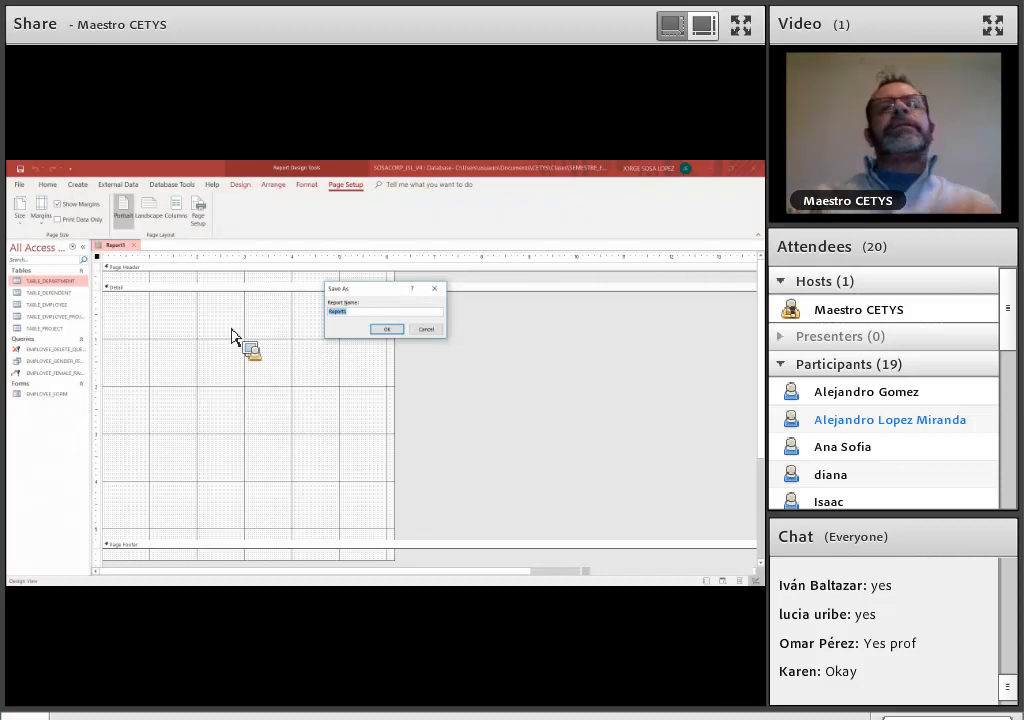
key("Caps_Lock")
type("EMPLOYEE_TABLE_REPORT")
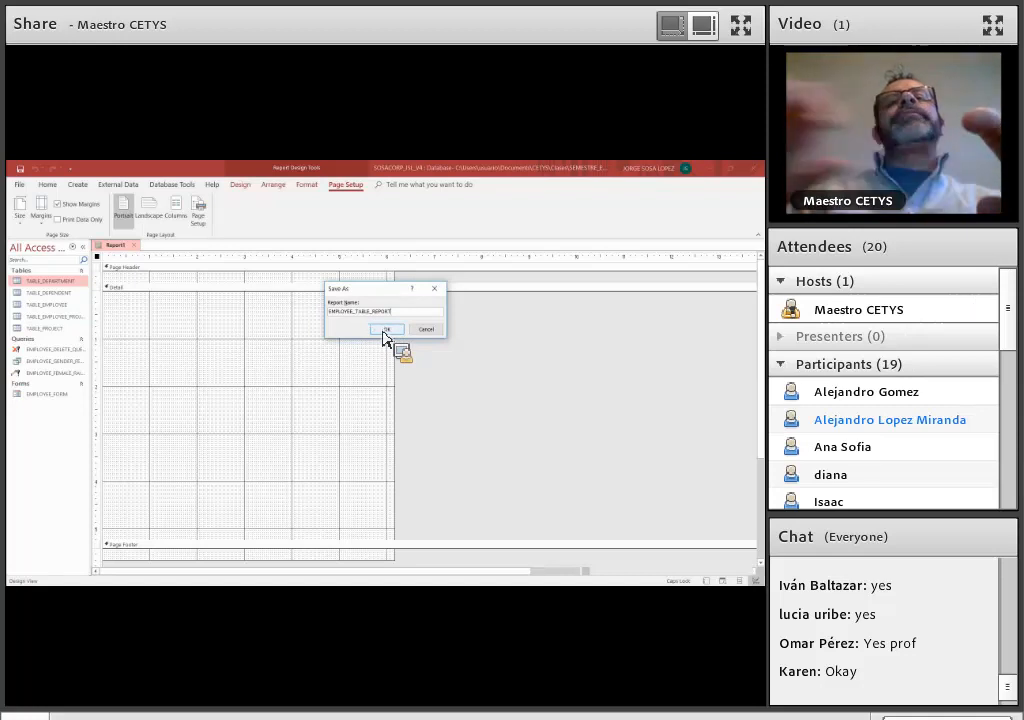
left_click(386, 330)
left_click_drag(35, 425, 440, 318)
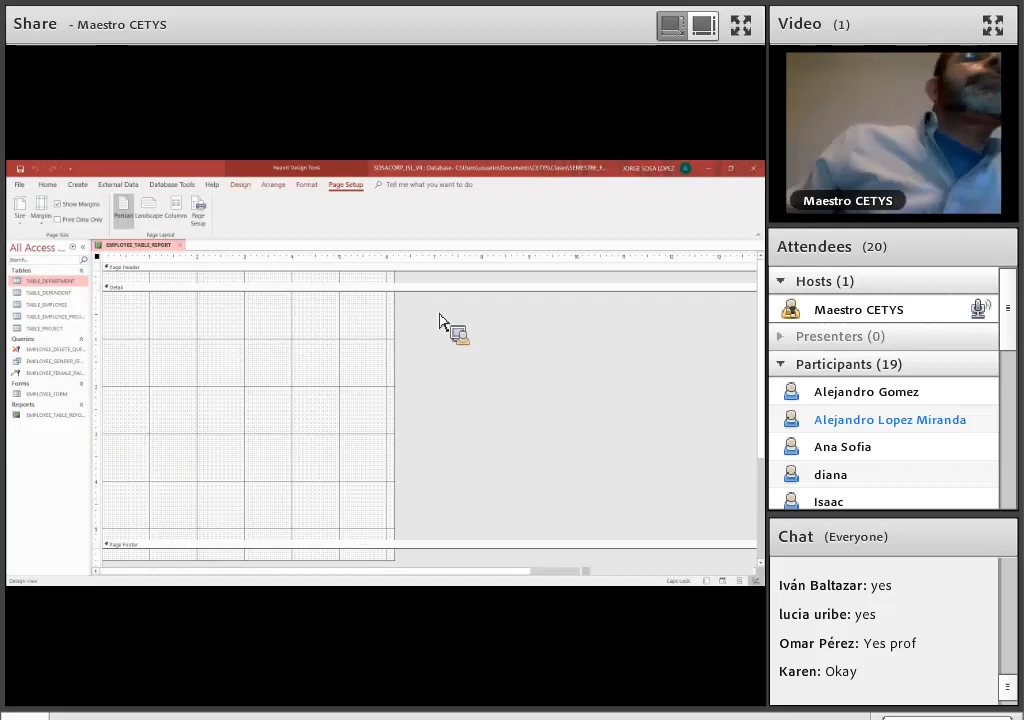
right_click(440, 320)
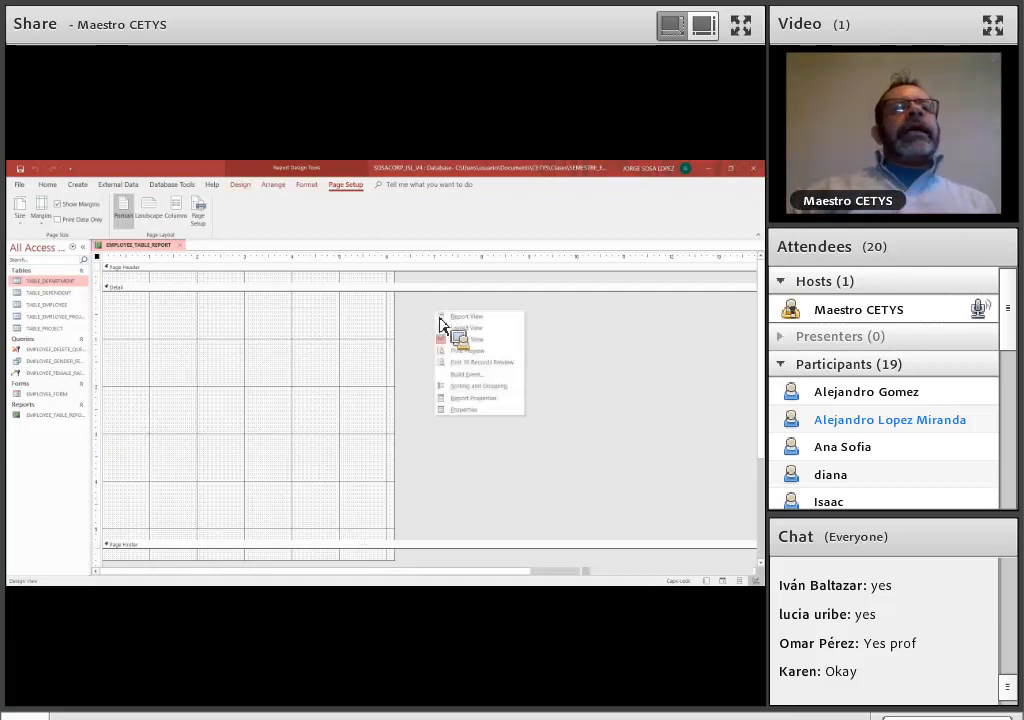
left_click(475, 409)
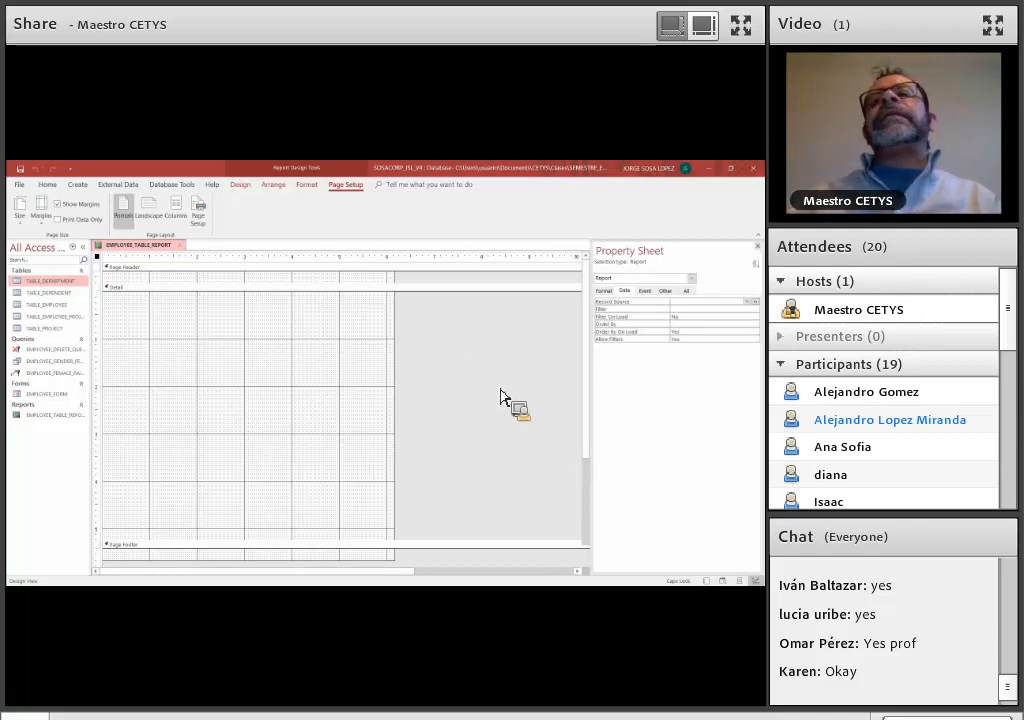
key("F4")
Set the report's Record Source property to TABLE_EMPLOYEE and close the property sheet
right_click(520, 490)
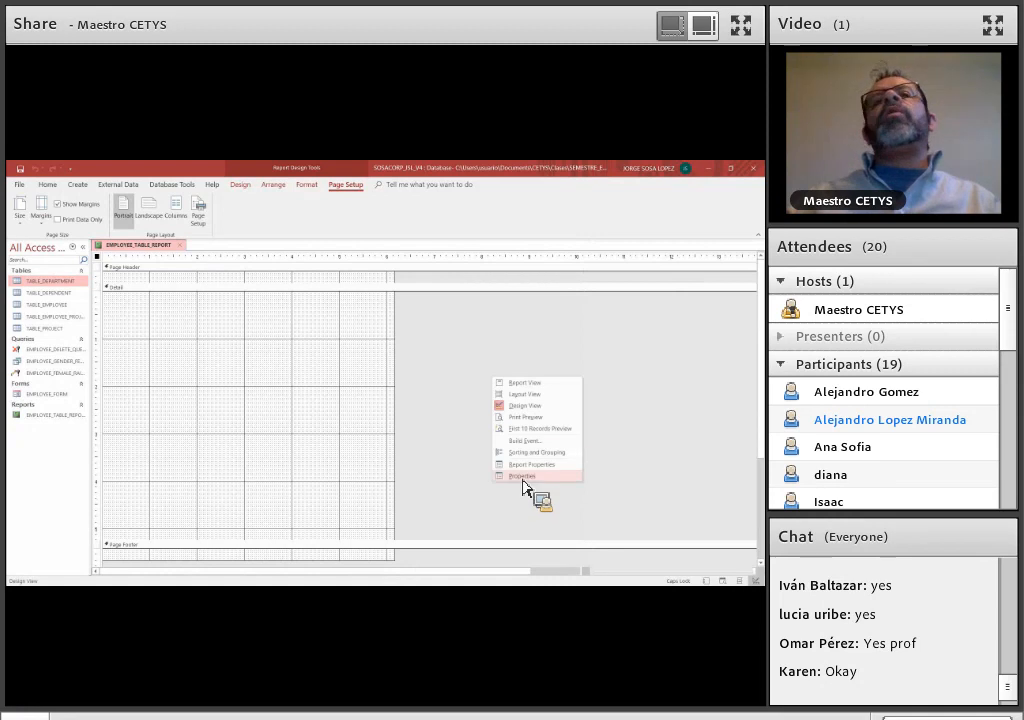
left_click(527, 465)
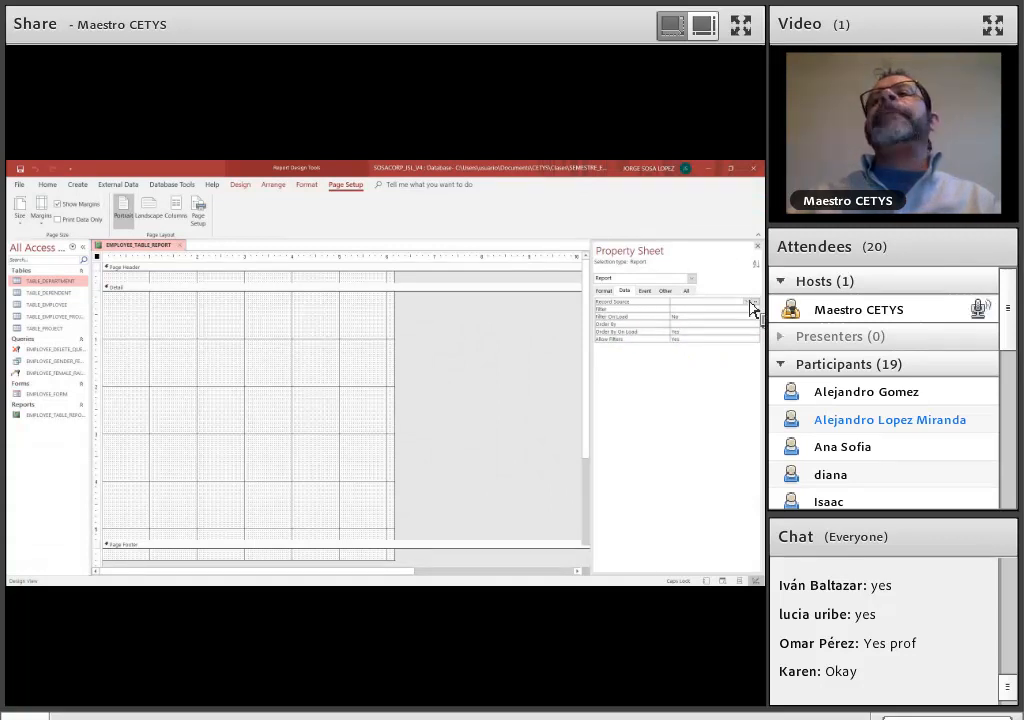
left_click(754, 302)
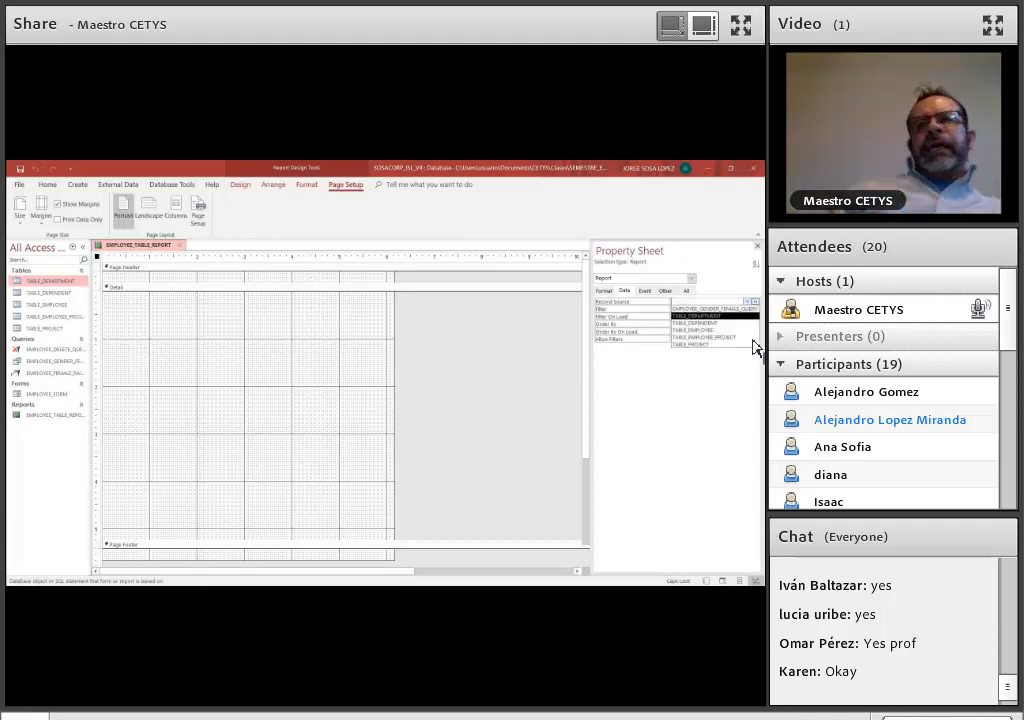
key("Down")
key("Down")
key("Down")
key("Down")
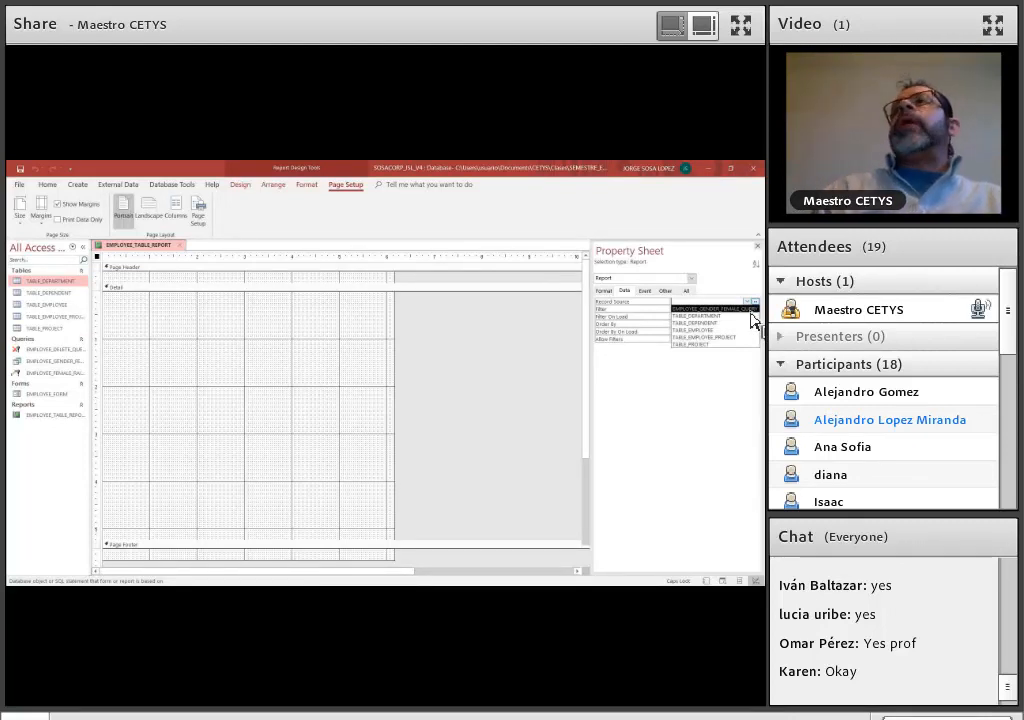
left_click(705, 331)
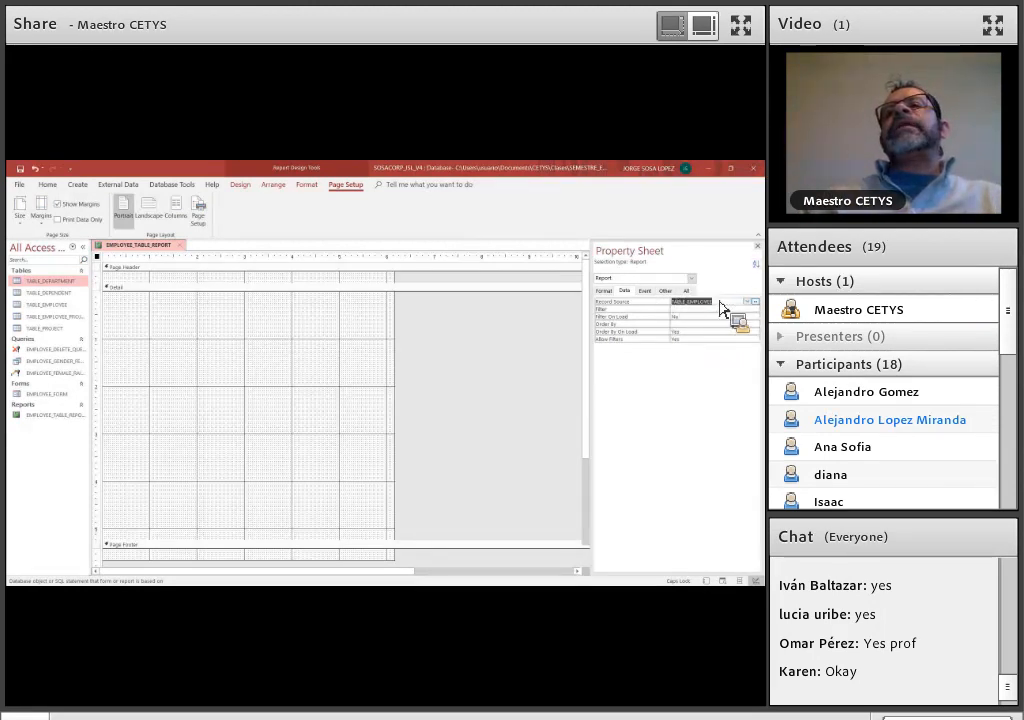
left_click(757, 244)
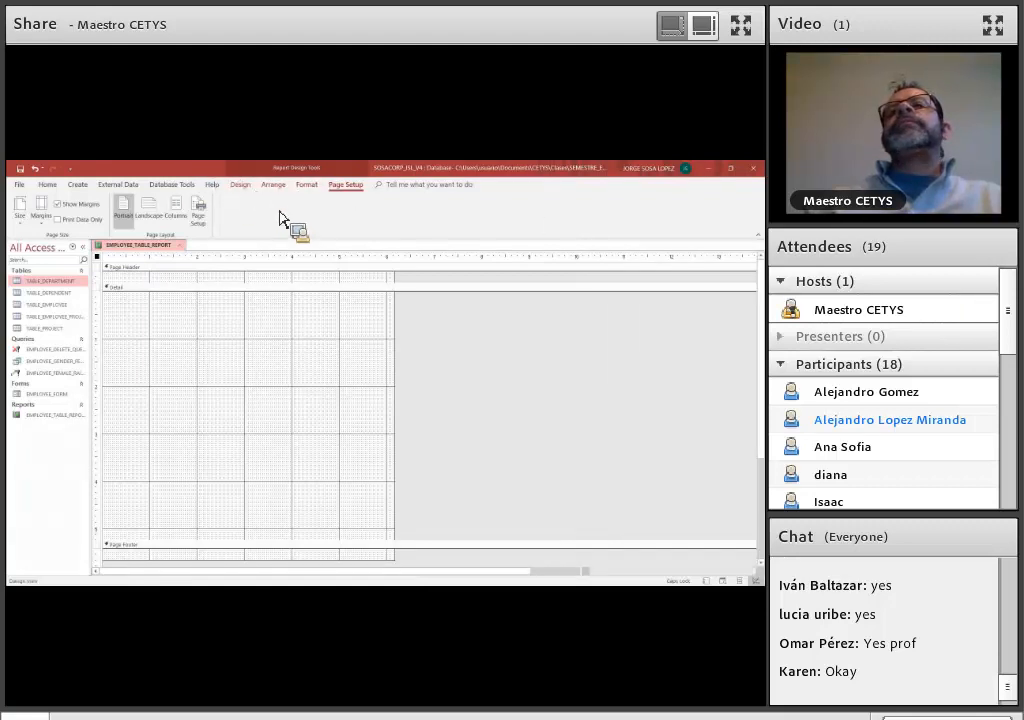
Show the list of existing fields available from the report's record source
left_click(246, 188)
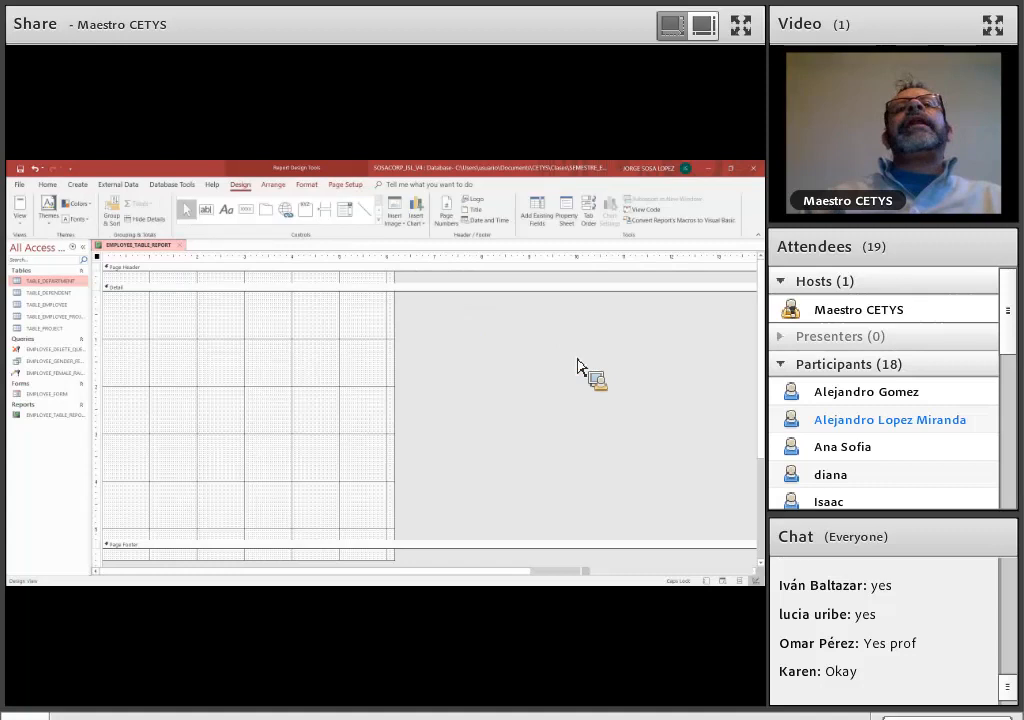
left_click(547, 222)
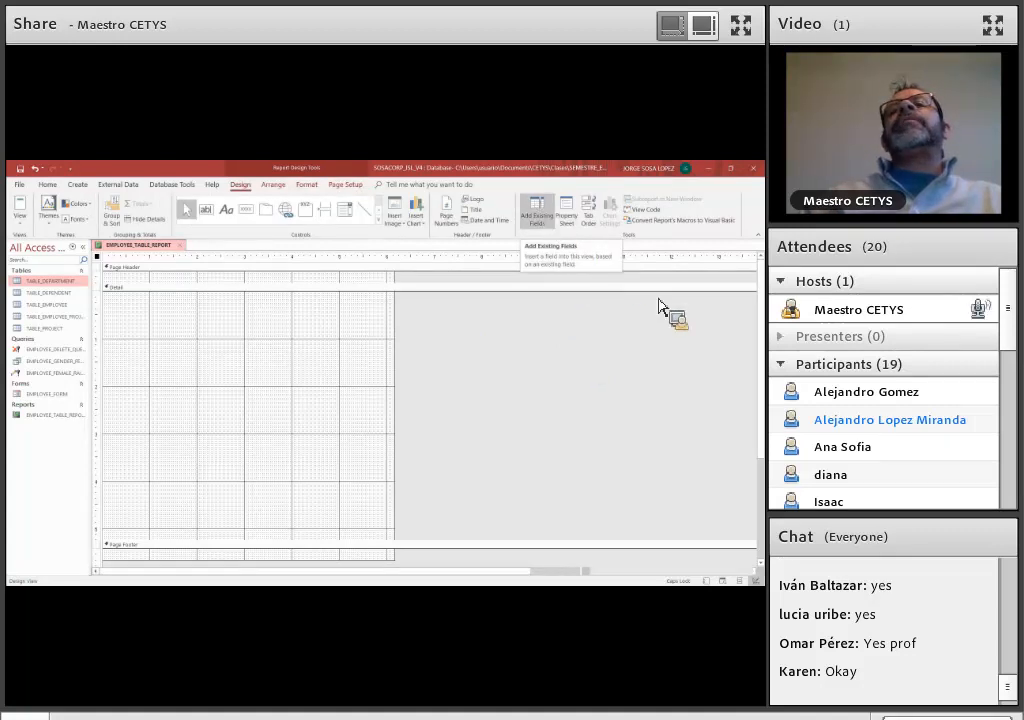
left_click_drag(672, 346, 633, 300)
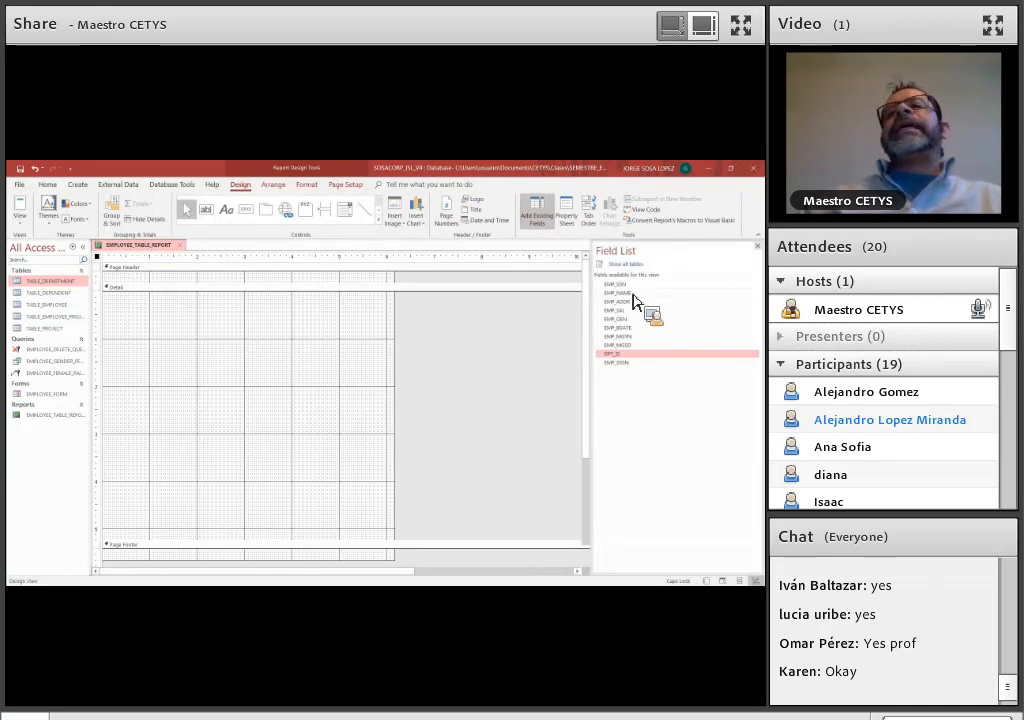
left_click_drag(633, 300, 643, 376)
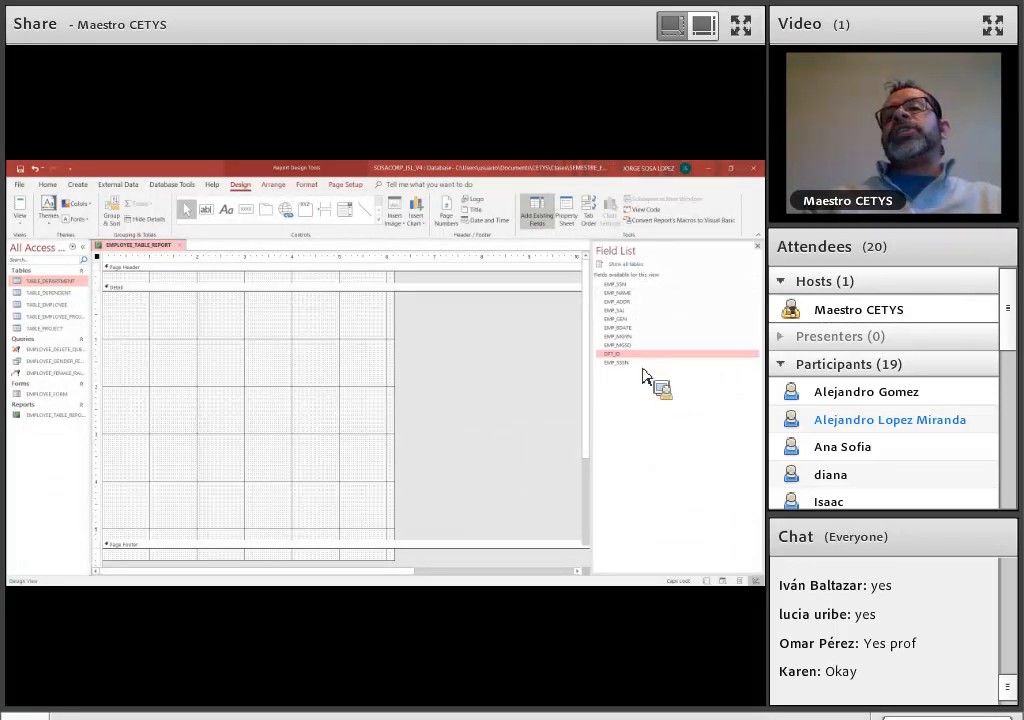
left_click_drag(643, 376, 624, 290)
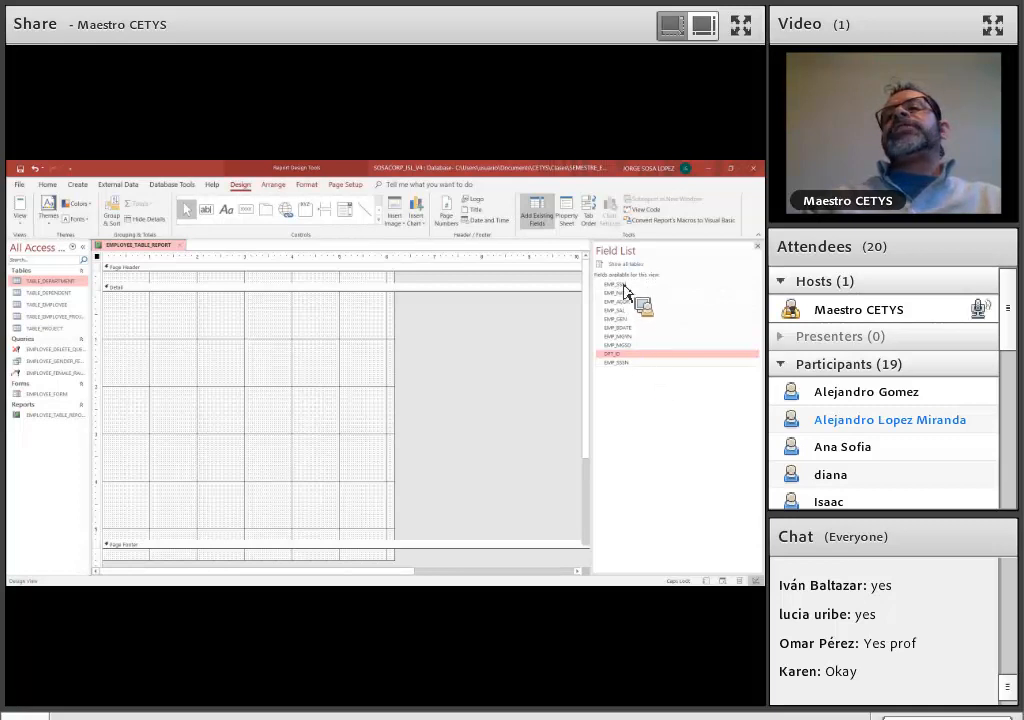
left_click(624, 285)
left_click_drag(630, 303, 632, 322)
key("shift+Down")
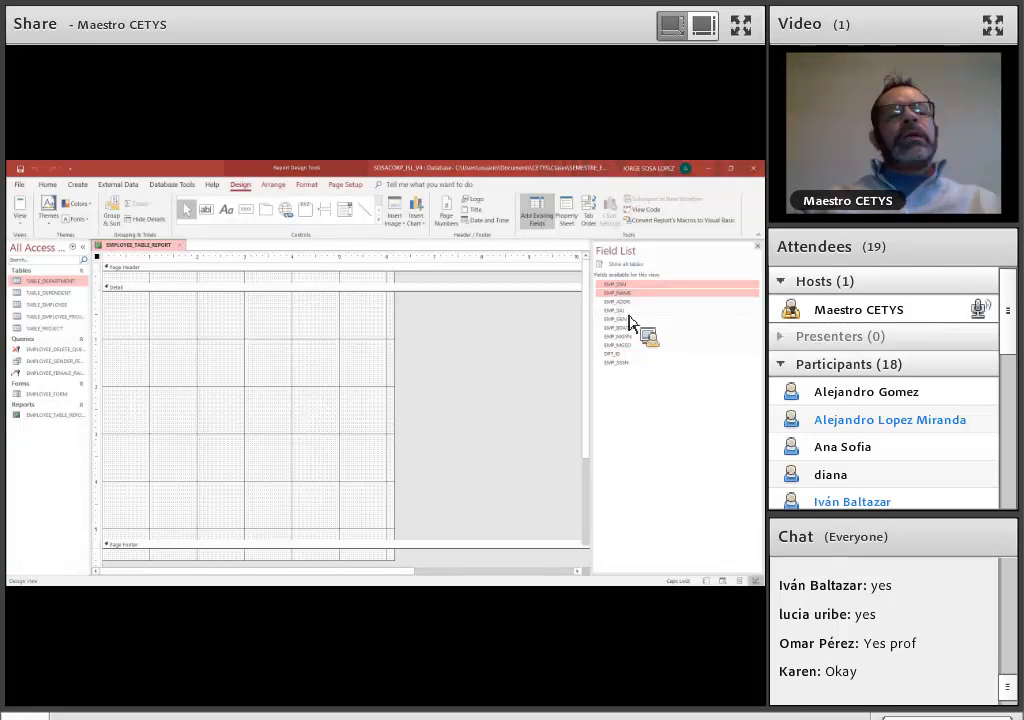
left_click(629, 311, "ctrl")
left_click_drag(629, 325, 633, 360)
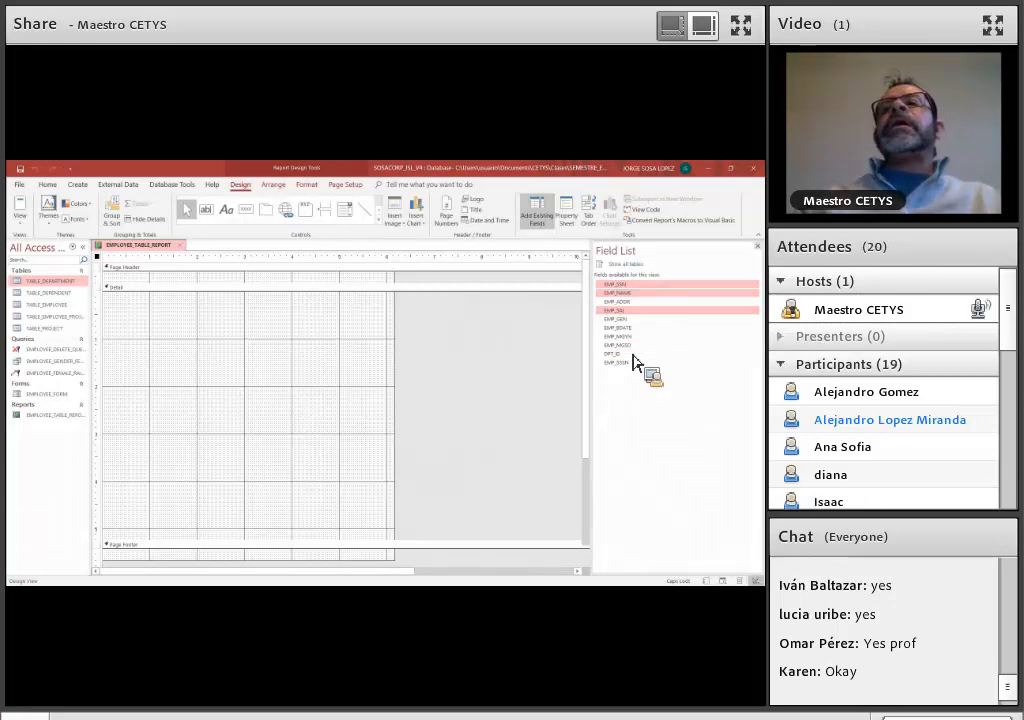
left_click(633, 355, "ctrl")
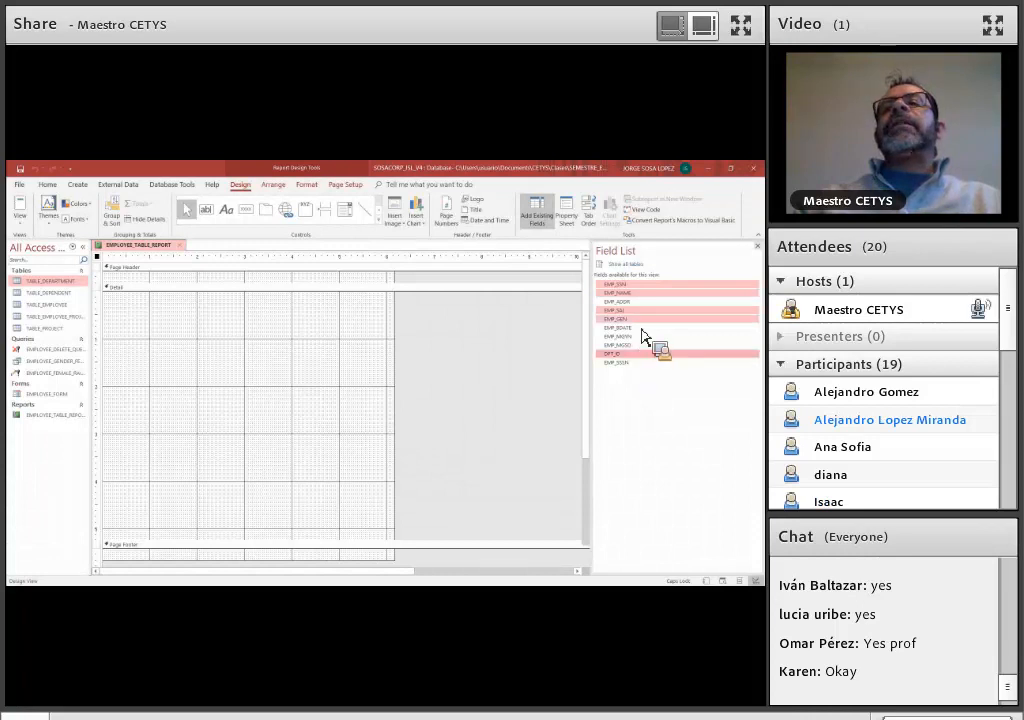
Add the EMP_SSN, EMP_NAME, EMP_SAL, EMP_GEN and DPT_ID fields together to the report's Detail section
left_click(626, 287)
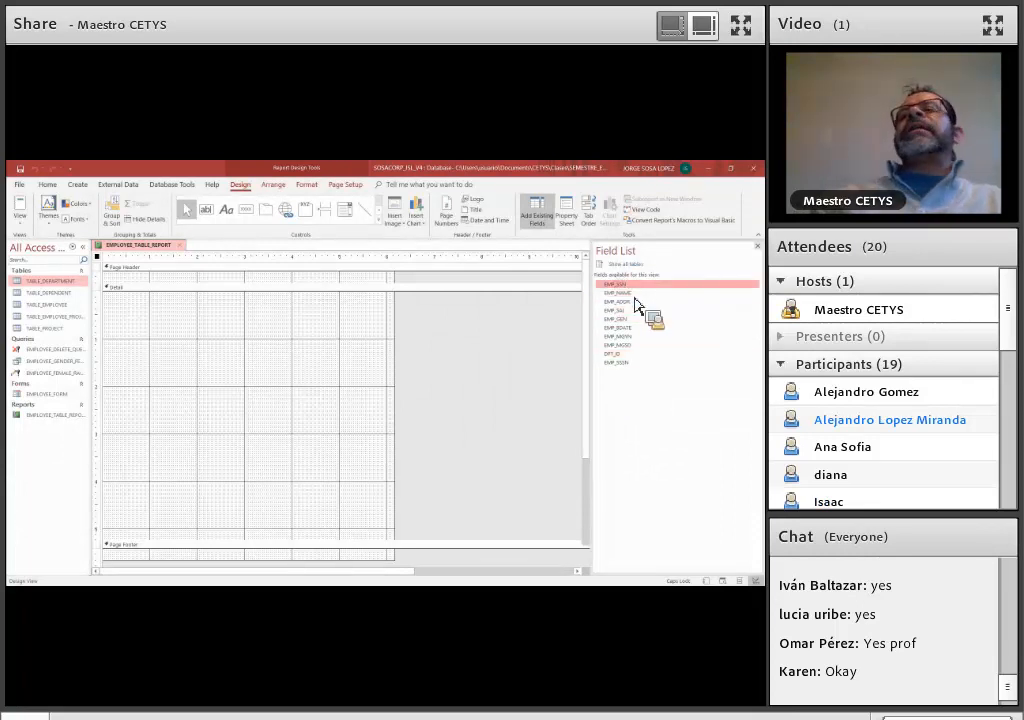
left_click(634, 294, "ctrl")
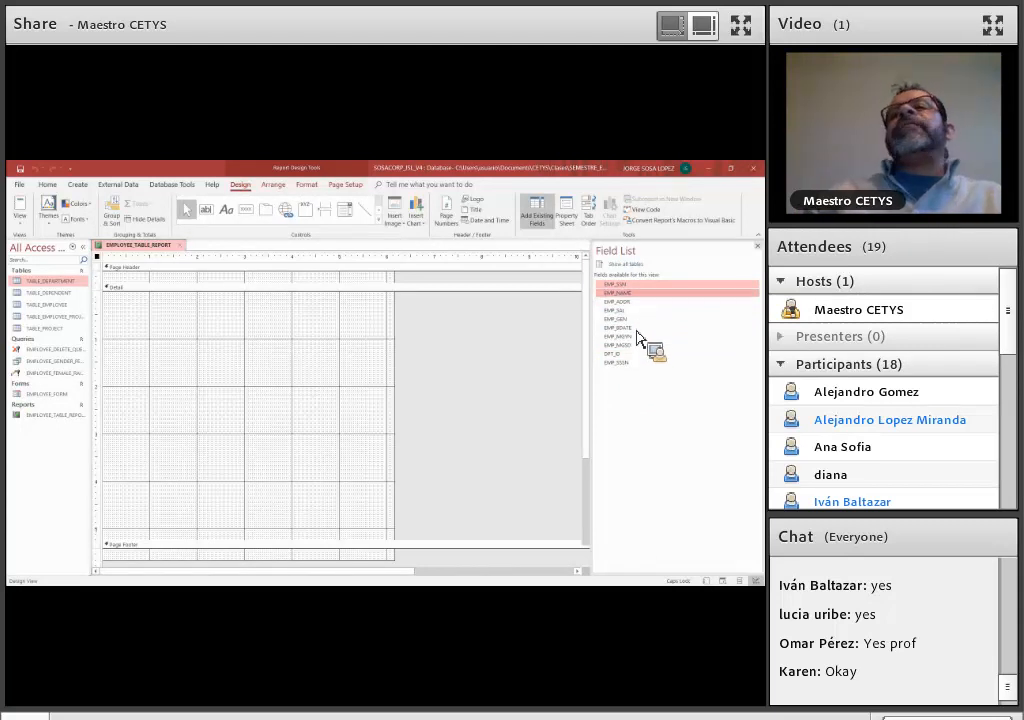
left_click(636, 311, "ctrl")
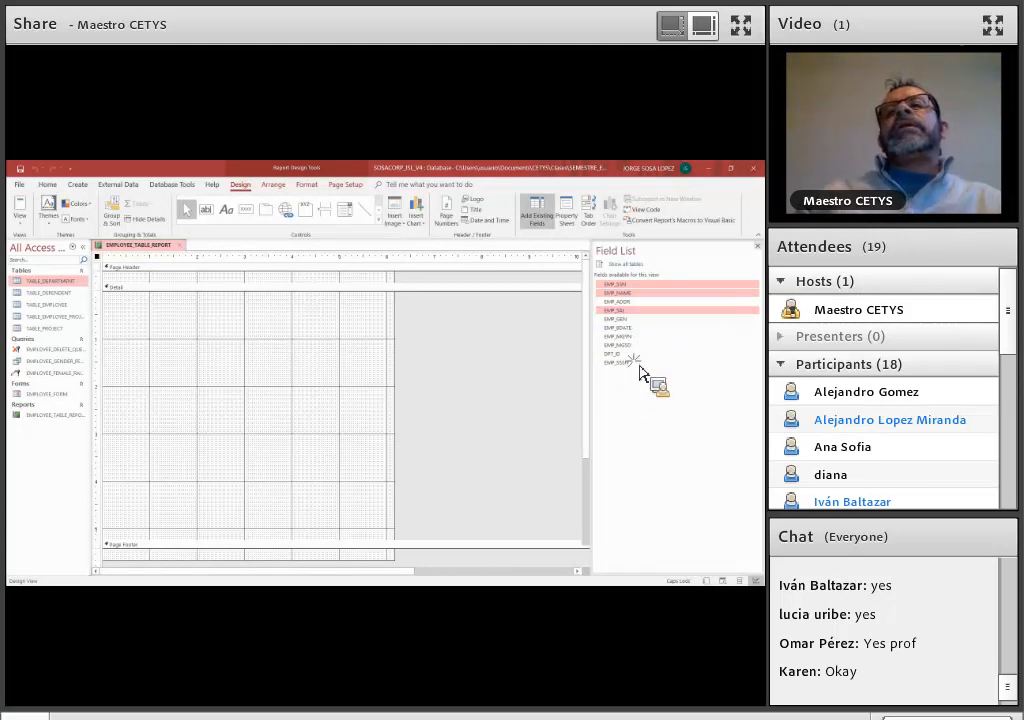
left_click(637, 320, "ctrl")
left_click(638, 355, "ctrl")
left_click_drag(587, 316, 226, 411)
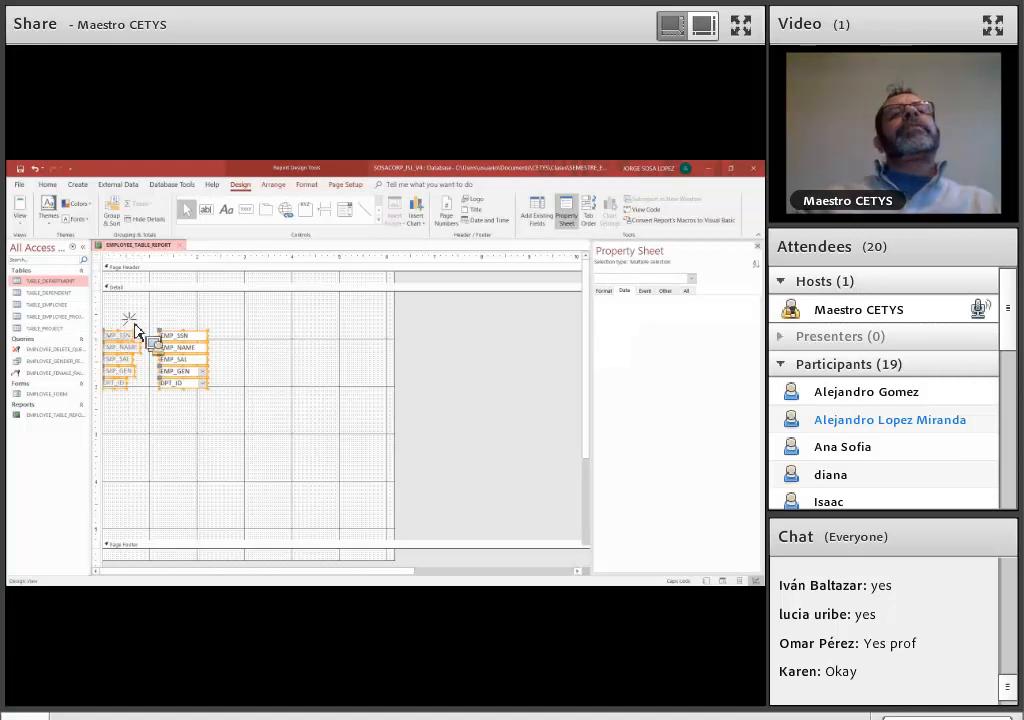
Move the group of added fields and labels near the upper-left corner of the Detail section and close the property sheet
left_click_drag(135, 330, 303, 380)
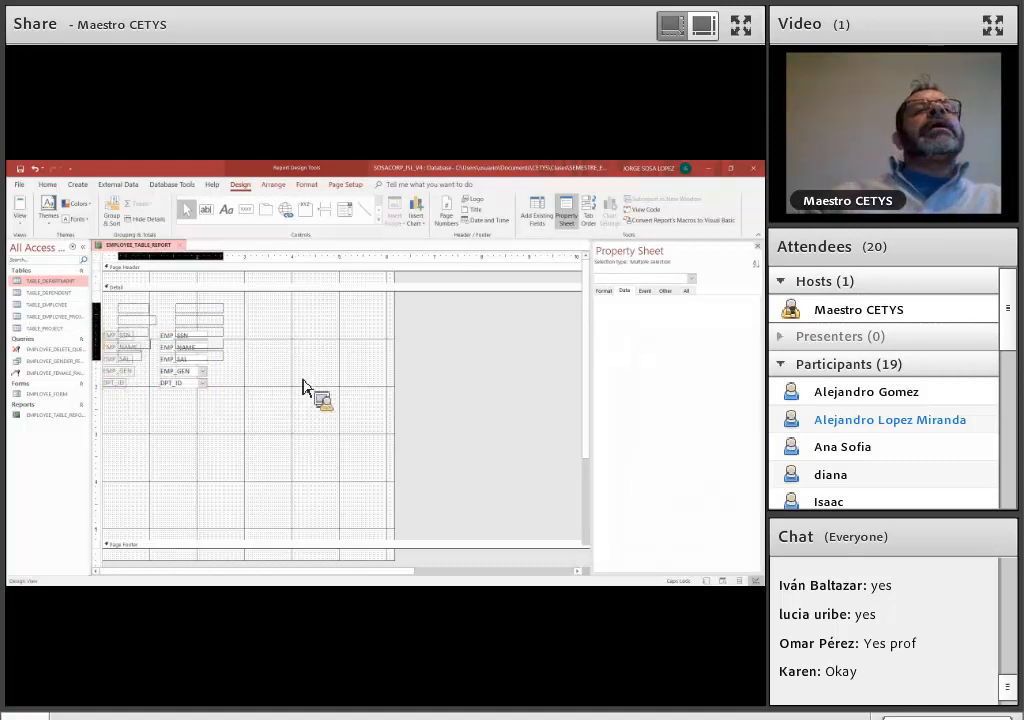
left_click(303, 381)
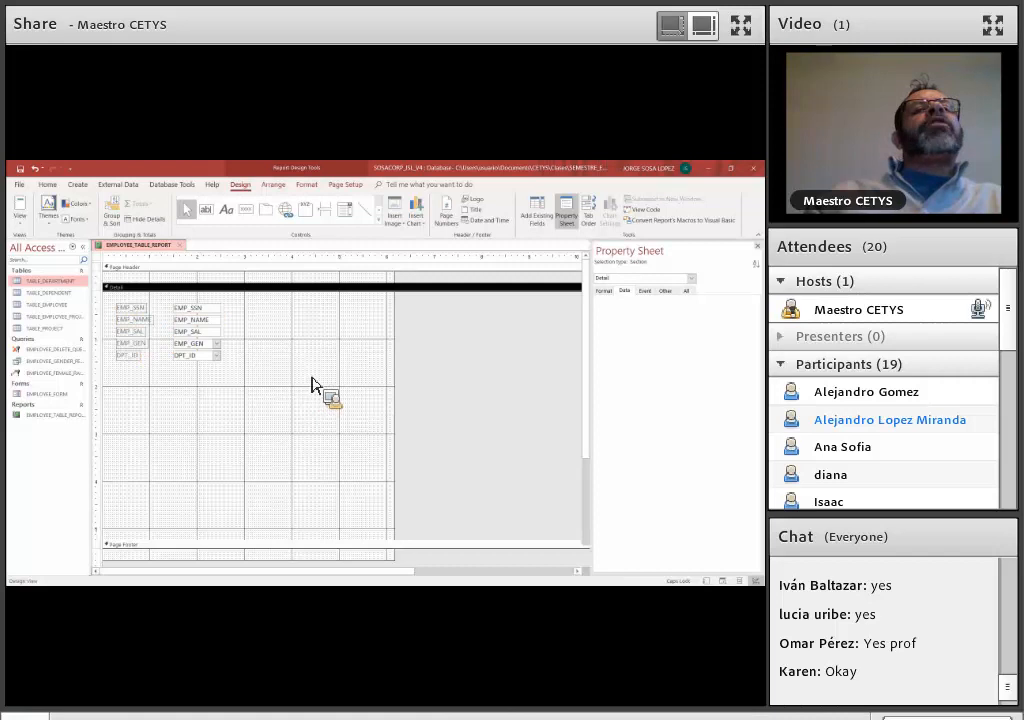
left_click(757, 246)
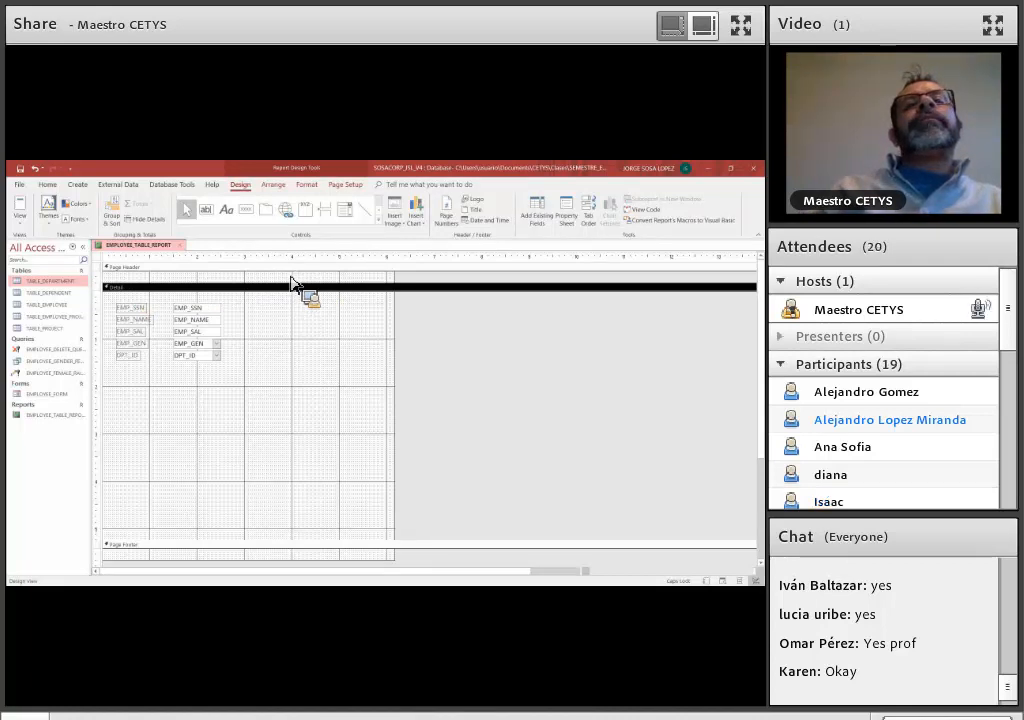
Make the Page Header section slightly taller and the Detail section slightly shorter
left_click_drag(318, 286, 220, 557)
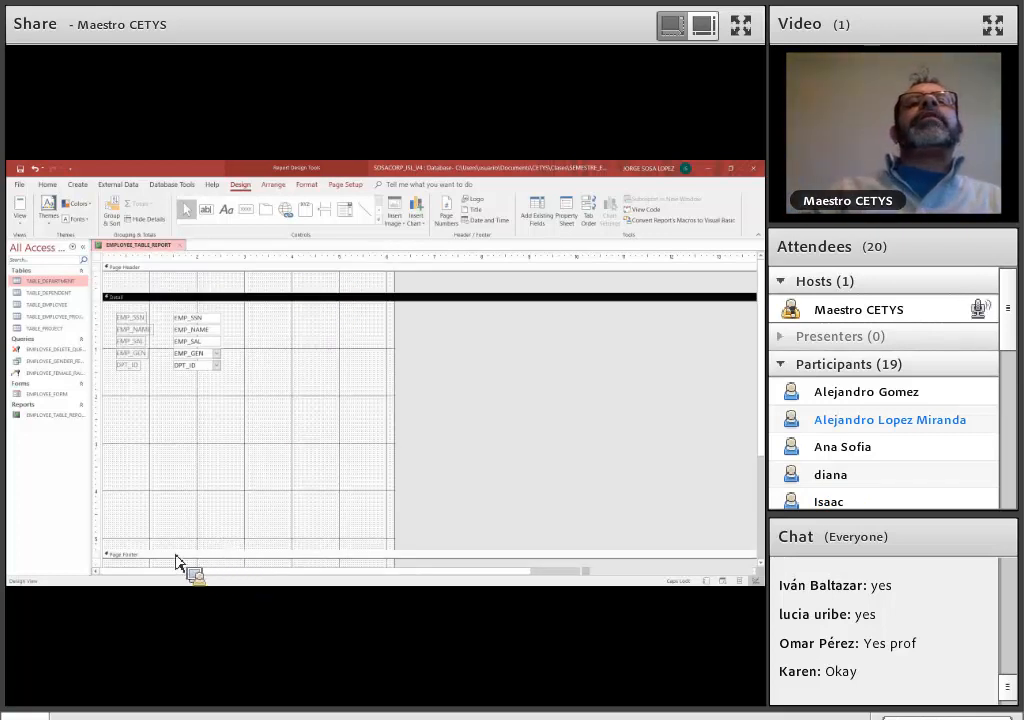
left_click_drag(231, 555, 234, 562)
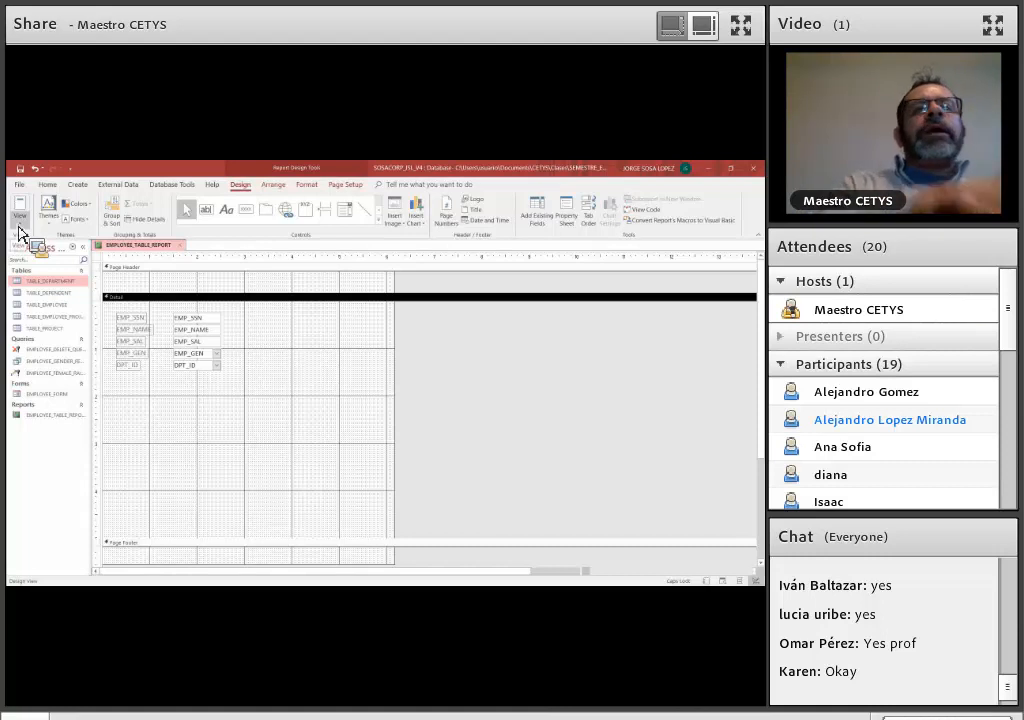
Examine the records in TABLE_EMPLOYEE and how they are laid out in the report's Report View
double_click(41, 306)
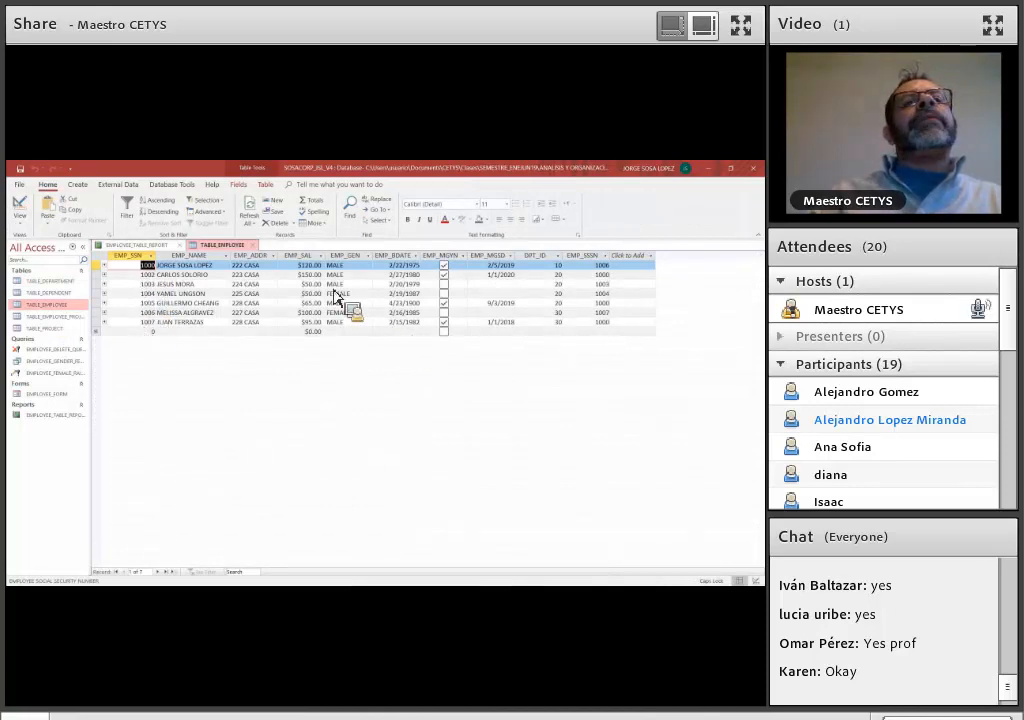
left_click_drag(186, 231, 576, 293)
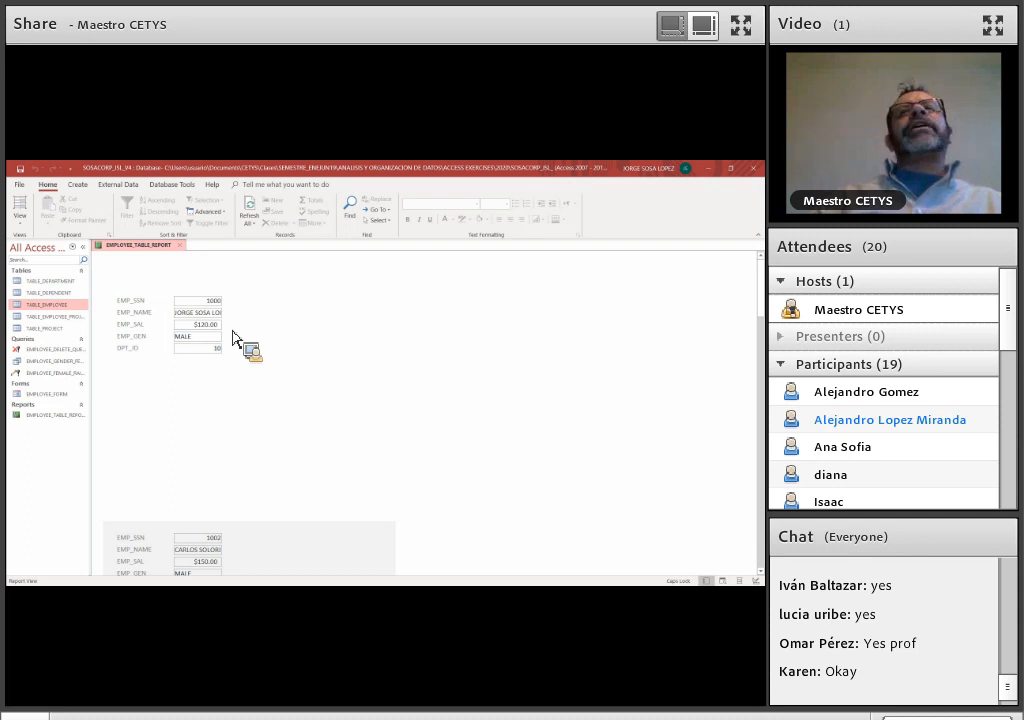
scroll(233, 335, "down", 10)
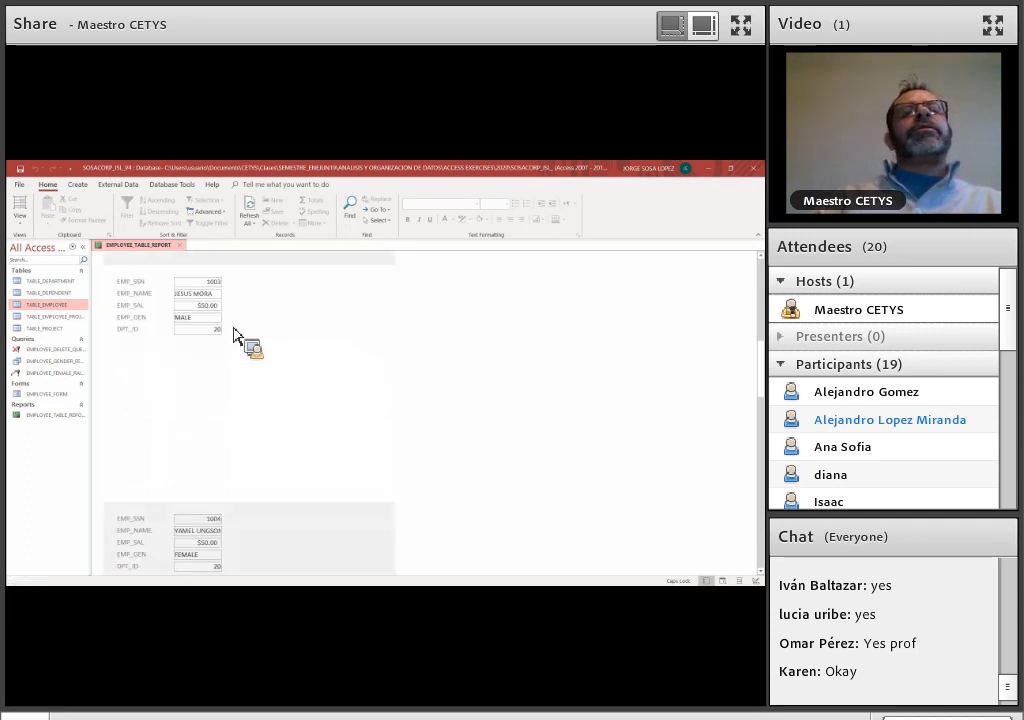
Look through the remaining employee records in Report View and return the report to Design View
scroll(234, 335, "down", 7)
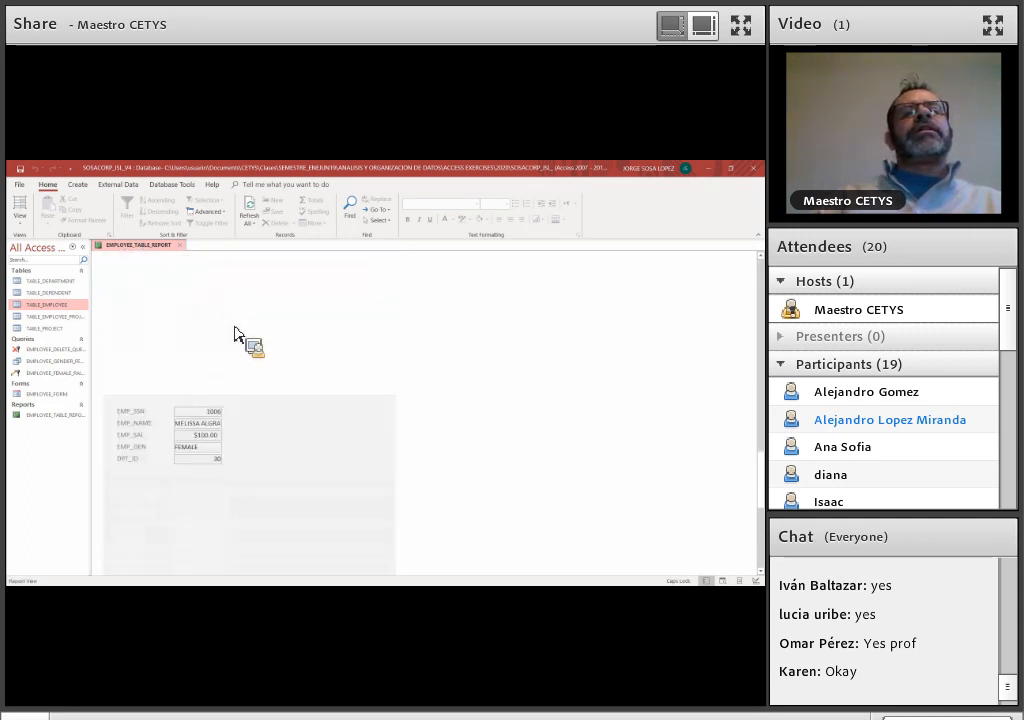
scroll(234, 335, "down", 6)
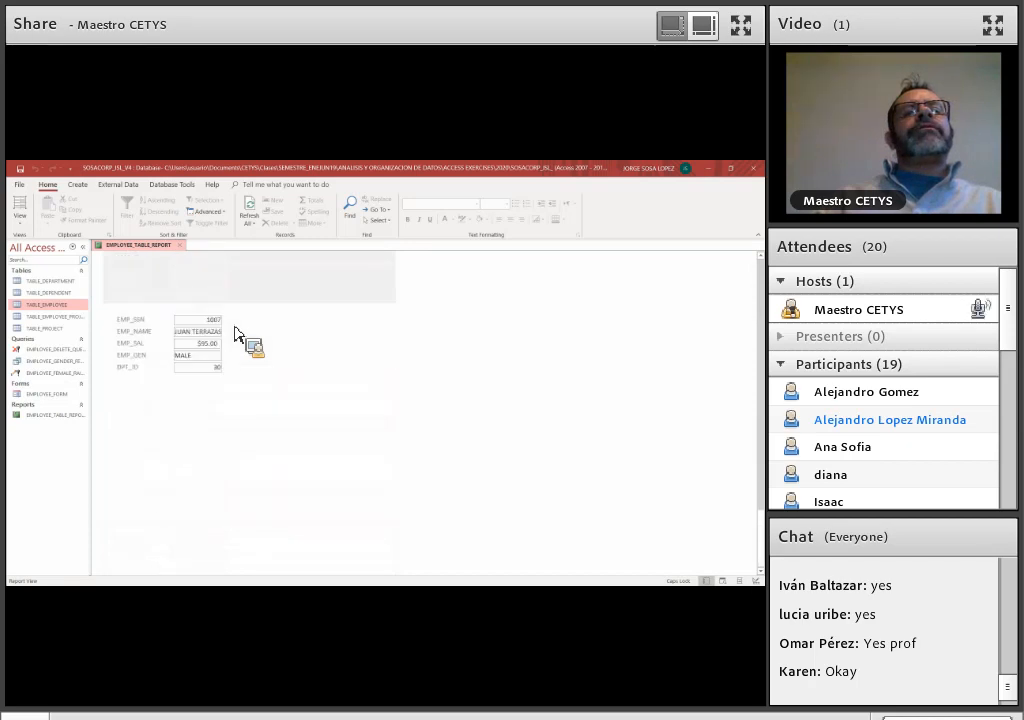
scroll(234, 335, "up", 10)
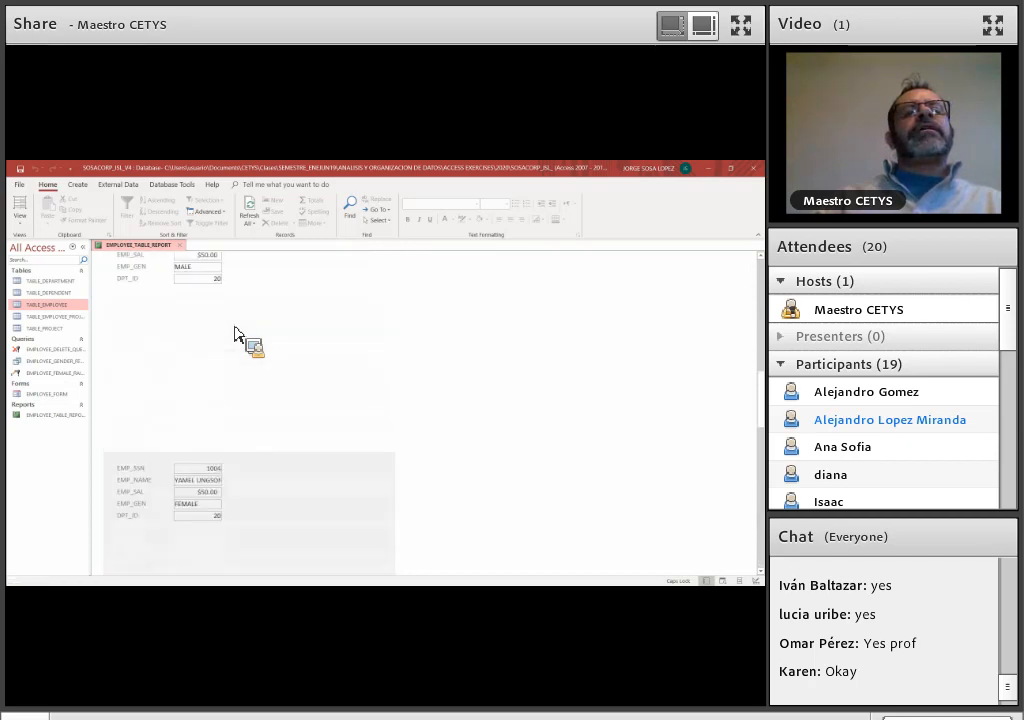
scroll(234, 335, "up", 8)
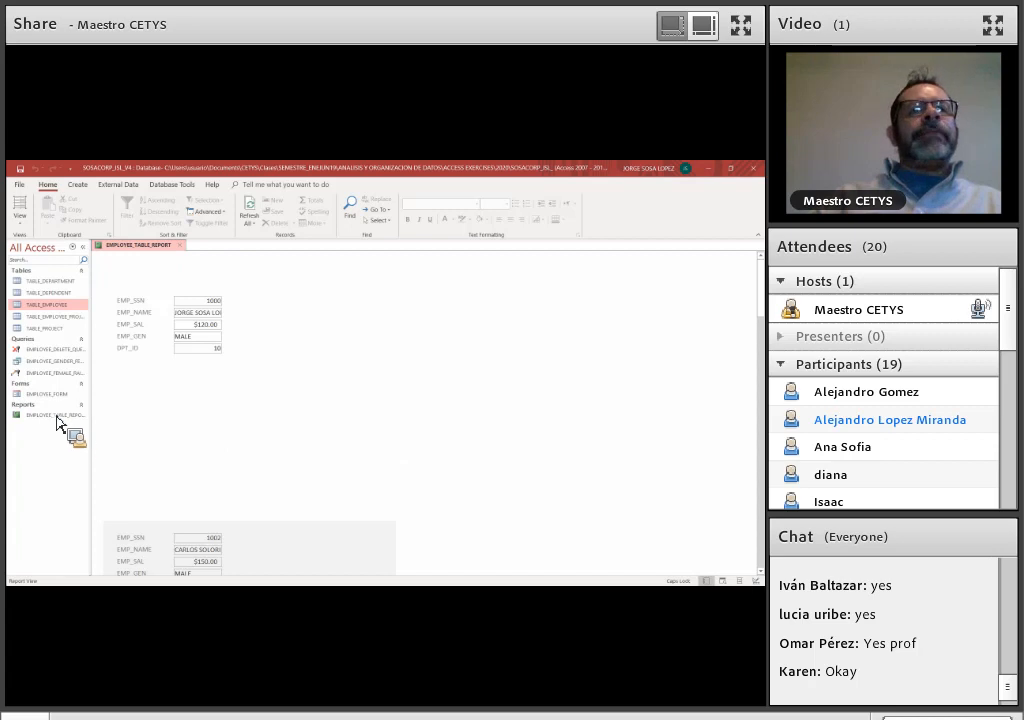
left_click(22, 230)
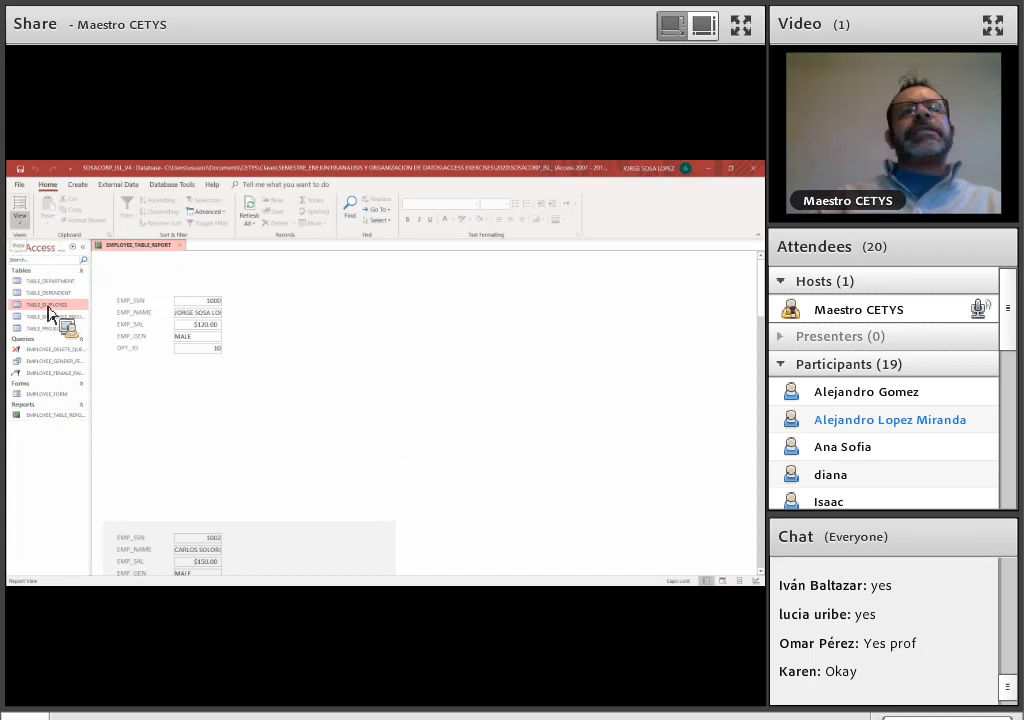
left_click(45, 295)
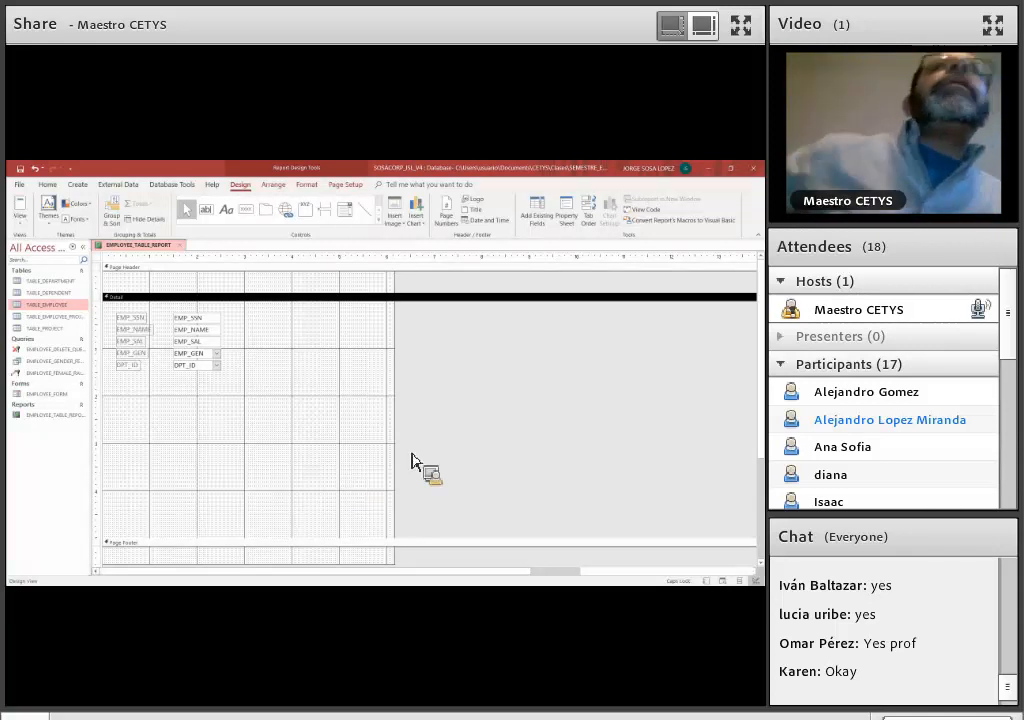
Remove the field labels and line up EMP_SSN, EMP_NAME, EMP_SAL, EMP_GEN and DPT_ID in one row near the top of the Detail section
scroll(483, 428, "down", 1)
scroll(352, 451, "up", 1)
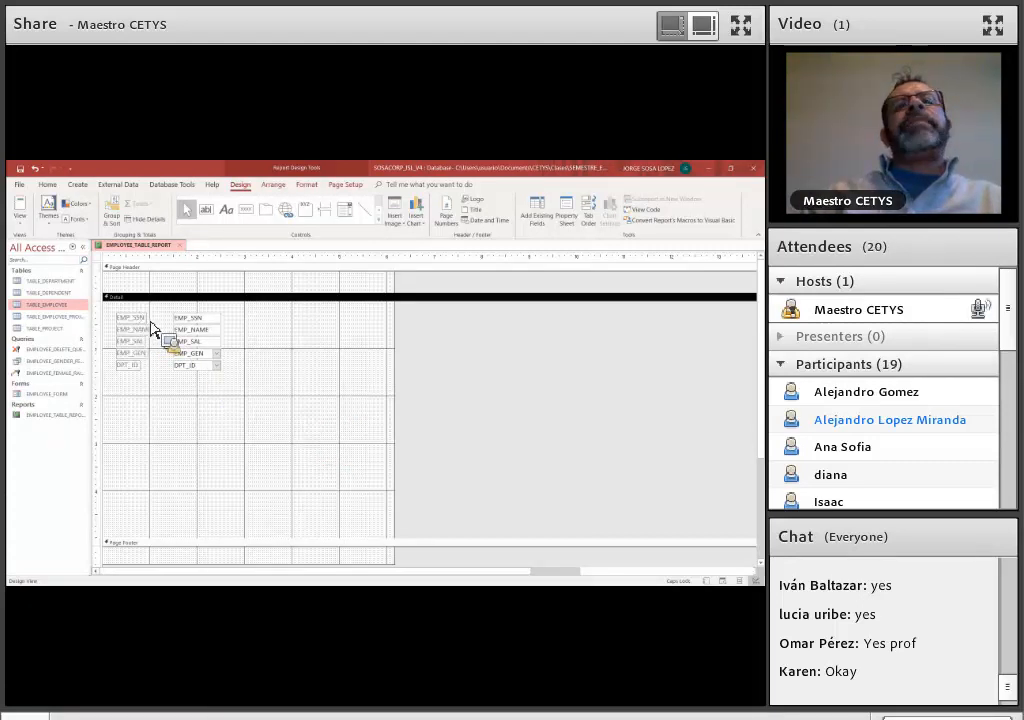
left_click(206, 320)
mouse_move(206, 324)
left_mouse_down()
mouse_move(146, 322)
mouse_move(137, 375)
mouse_move(279, 404)
mouse_move(247, 411)
mouse_move(185, 298)
mouse_move(222, 325)
mouse_move(150, 317)
mouse_move(209, 345)
mouse_move(235, 336)
mouse_move(222, 336)
mouse_move(214, 316)
mouse_move(206, 318)
mouse_move(222, 352)
mouse_move(254, 314)
mouse_move(239, 346)
mouse_move(211, 356)
mouse_move(304, 315)
mouse_move(219, 374)
mouse_move(377, 318)
mouse_move(357, 313)
mouse_move(357, 329)
left_mouse_up()
left_click(217, 339)
left_click(357, 322)
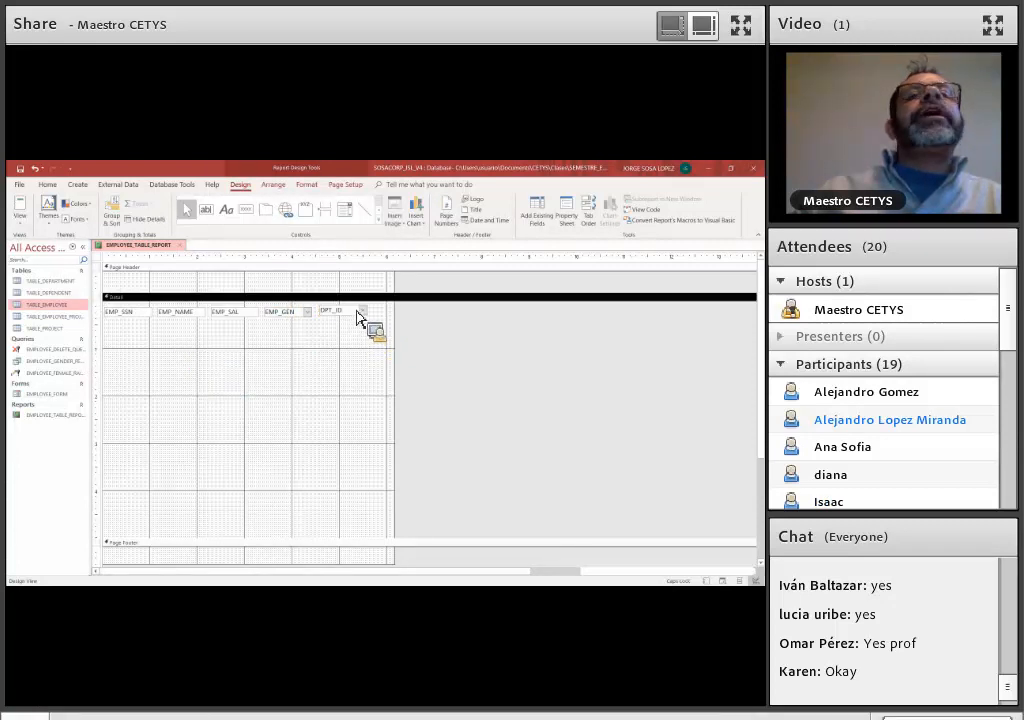
left_click(357, 313)
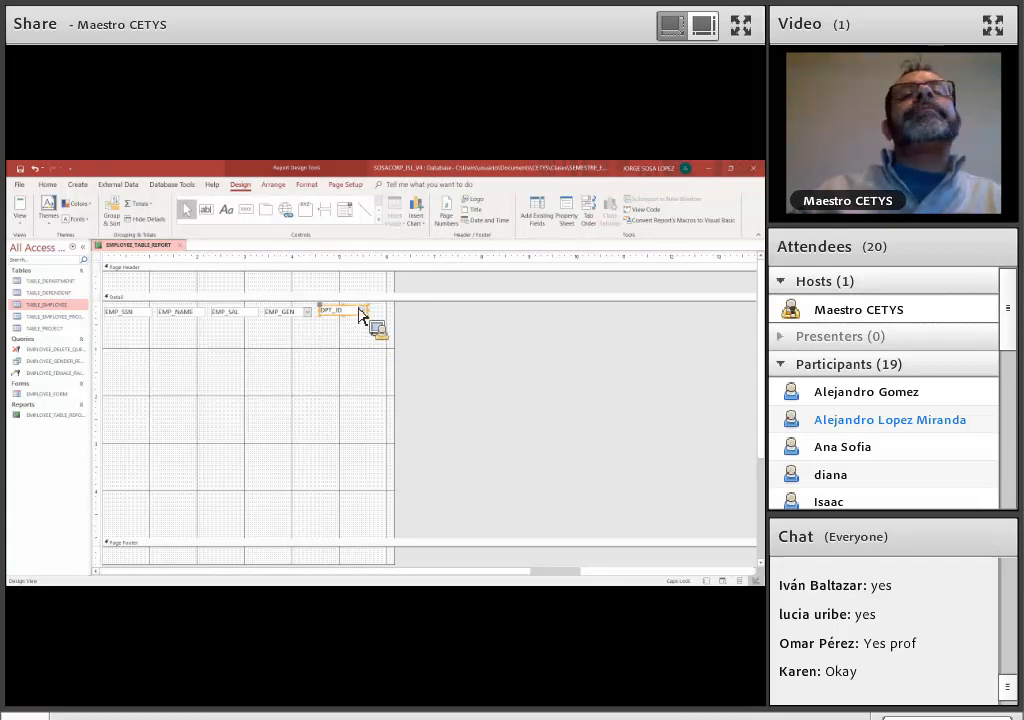
left_click(263, 372)
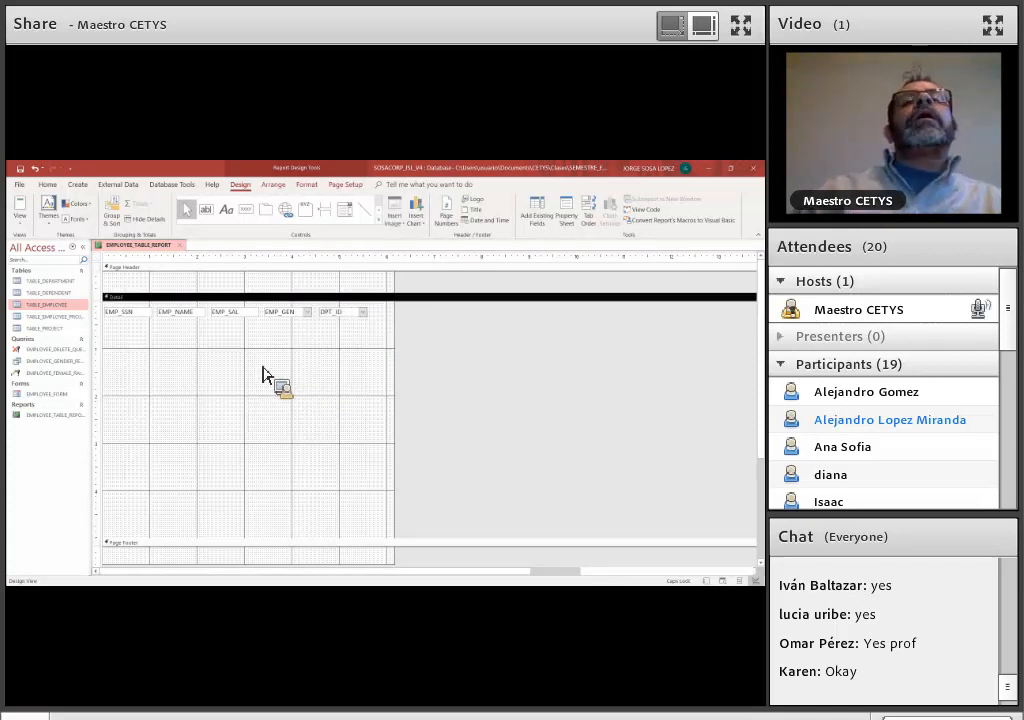
Check the one-row layout of the employee fields in Report View and go back to Design View
left_click(20, 225)
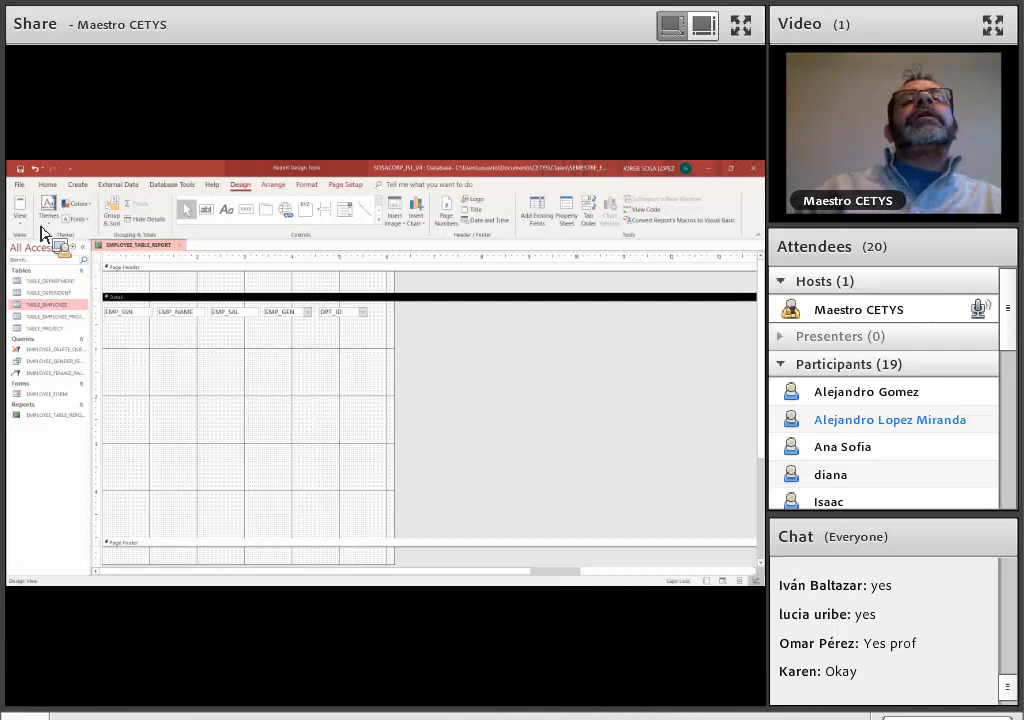
double_click(137, 169)
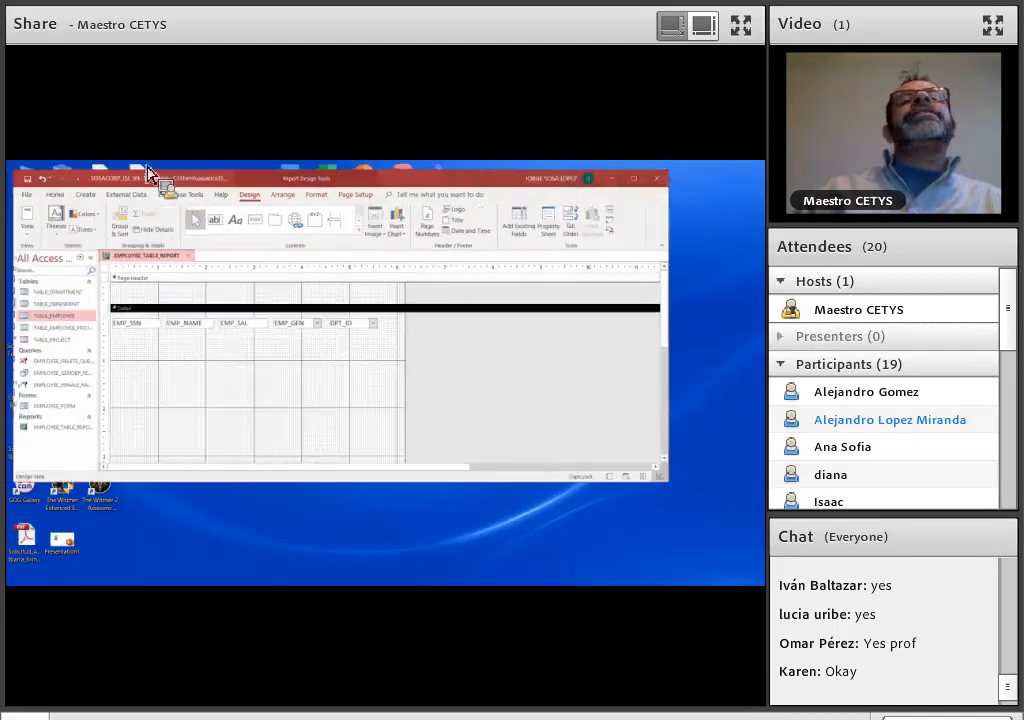
left_click(634, 179)
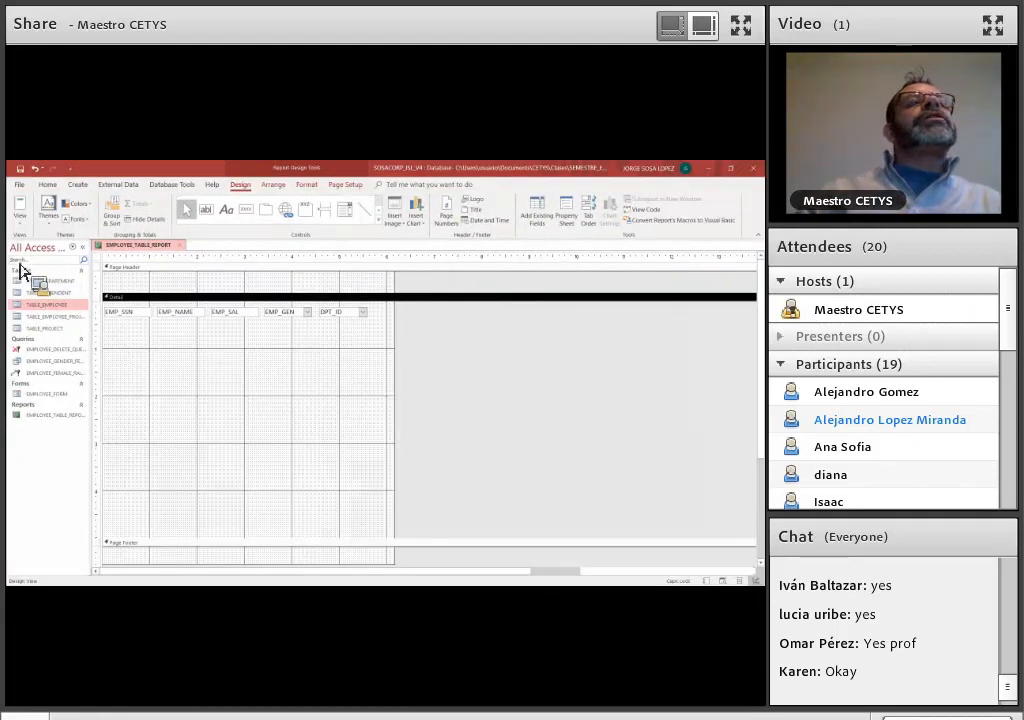
left_click(20, 223)
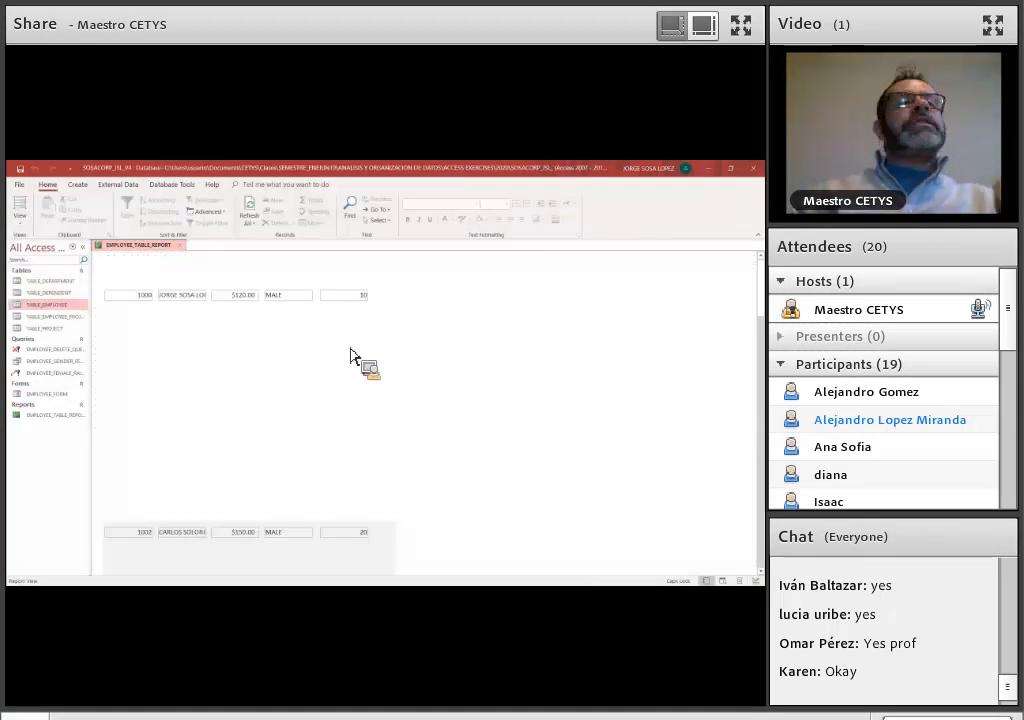
scroll(375, 320, "down", 2)
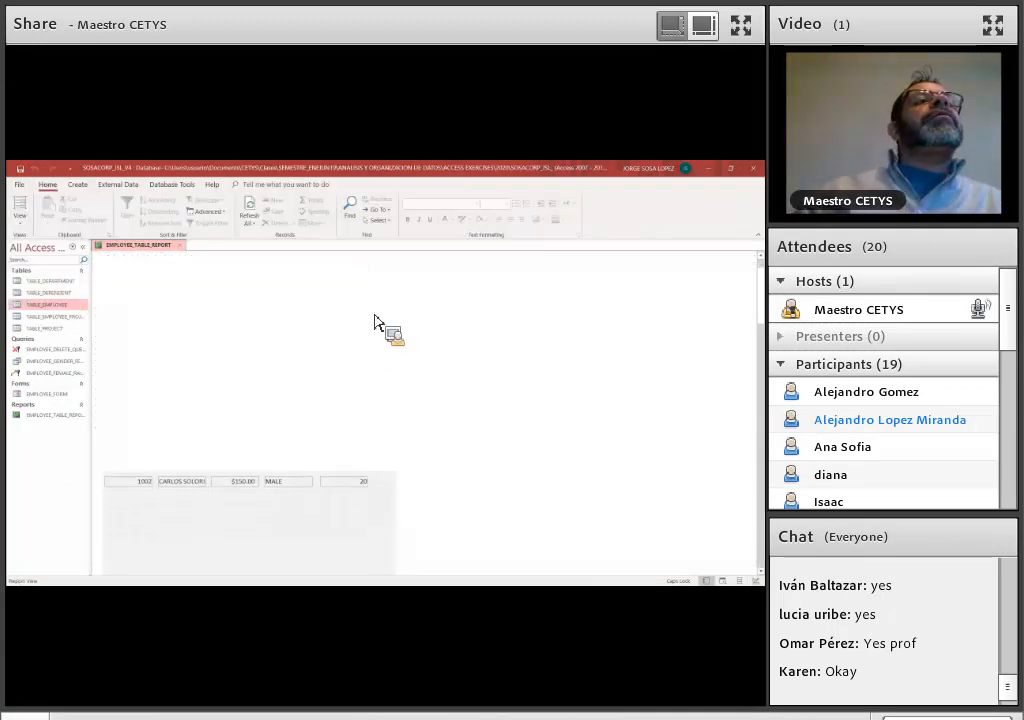
scroll(375, 320, "up", 2)
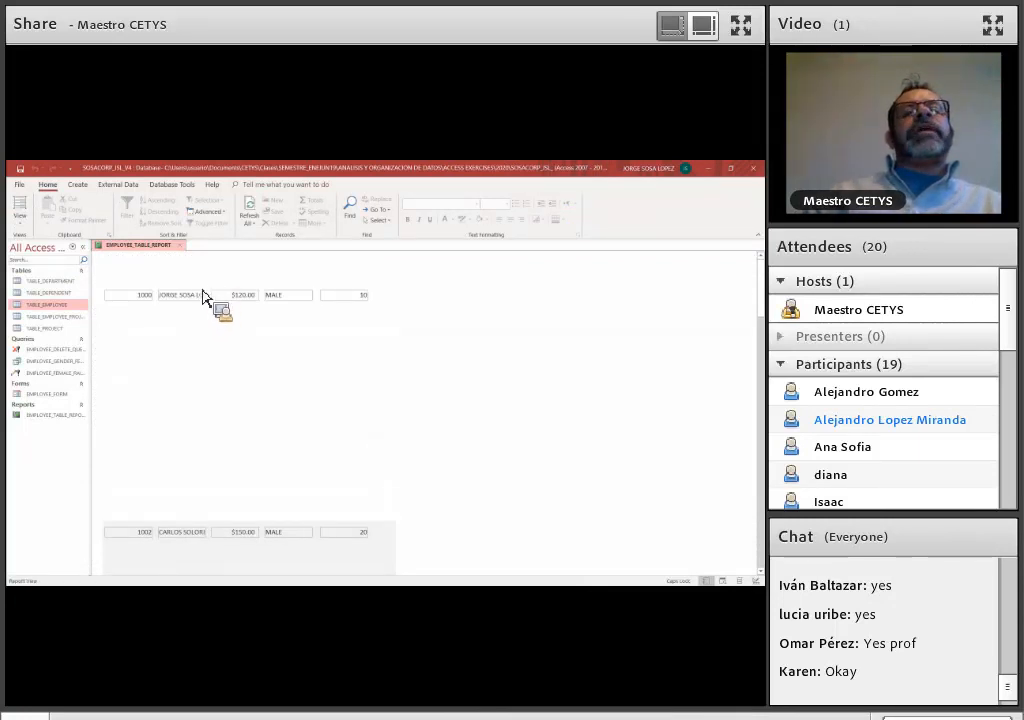
left_click_drag(42, 276, 55, 316)
left_click(53, 309)
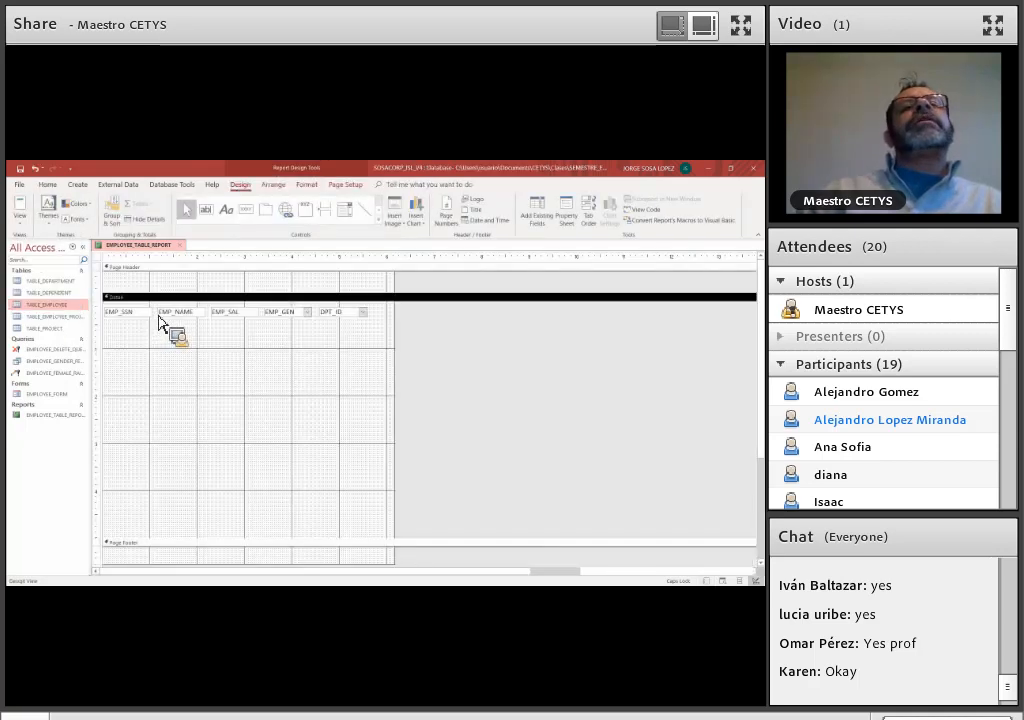
Narrow the EMP_SSN, EMP_SAL and DPT_ID fields and extend EMP_NAME leftward up to EMP_SSN
left_click(160, 320)
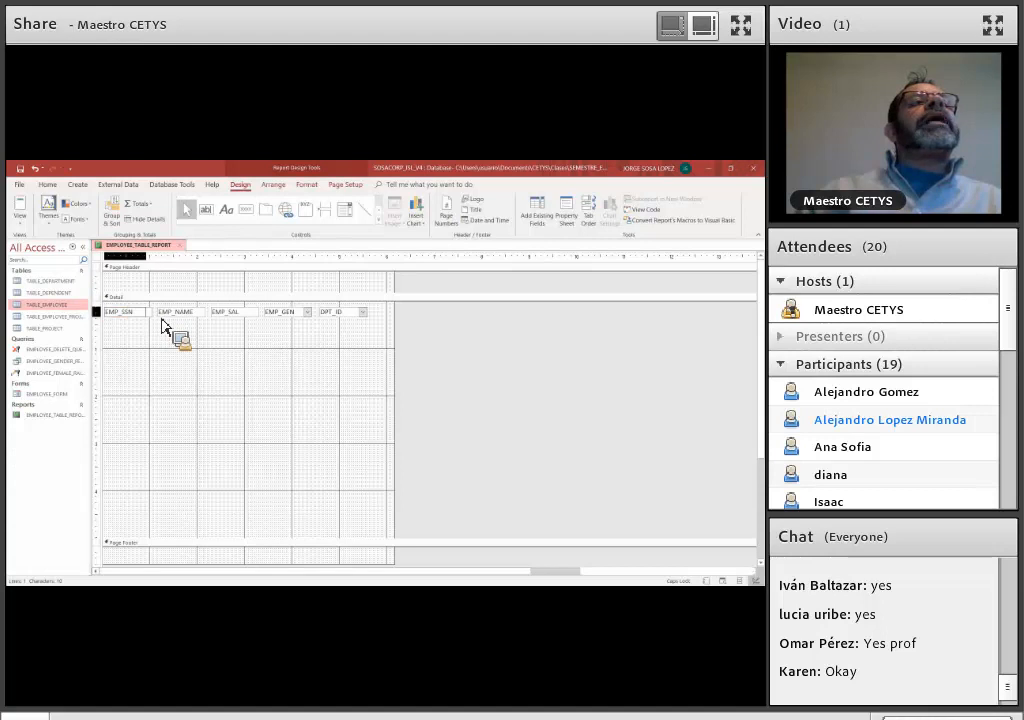
left_click_drag(163, 318, 162, 318)
left_click(160, 315)
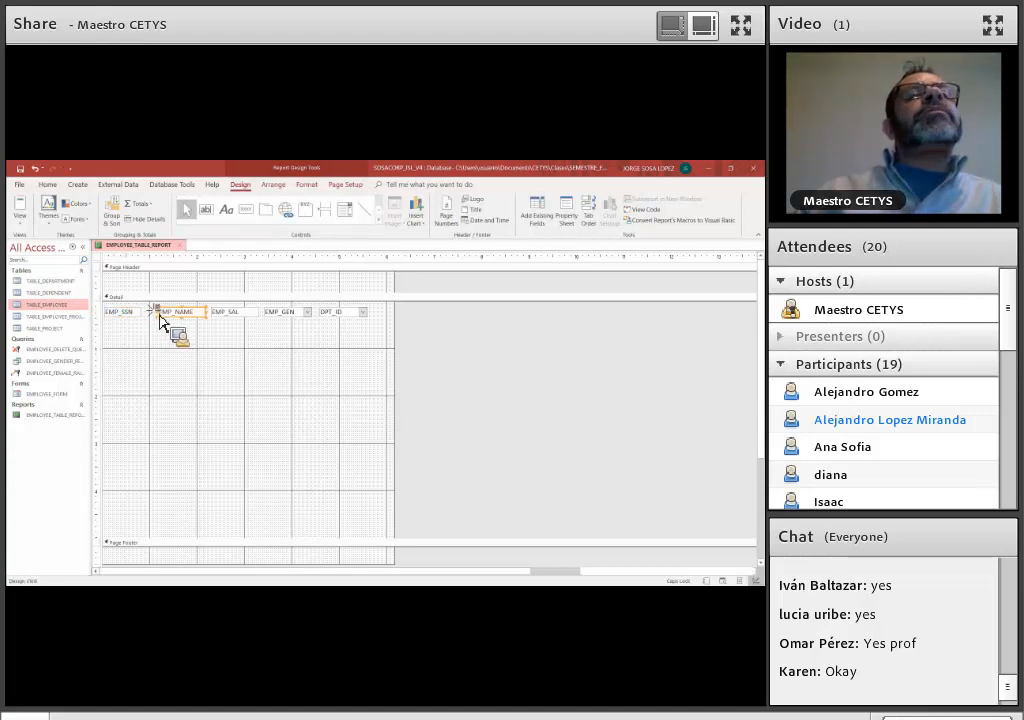
left_click_drag(160, 318, 145, 318)
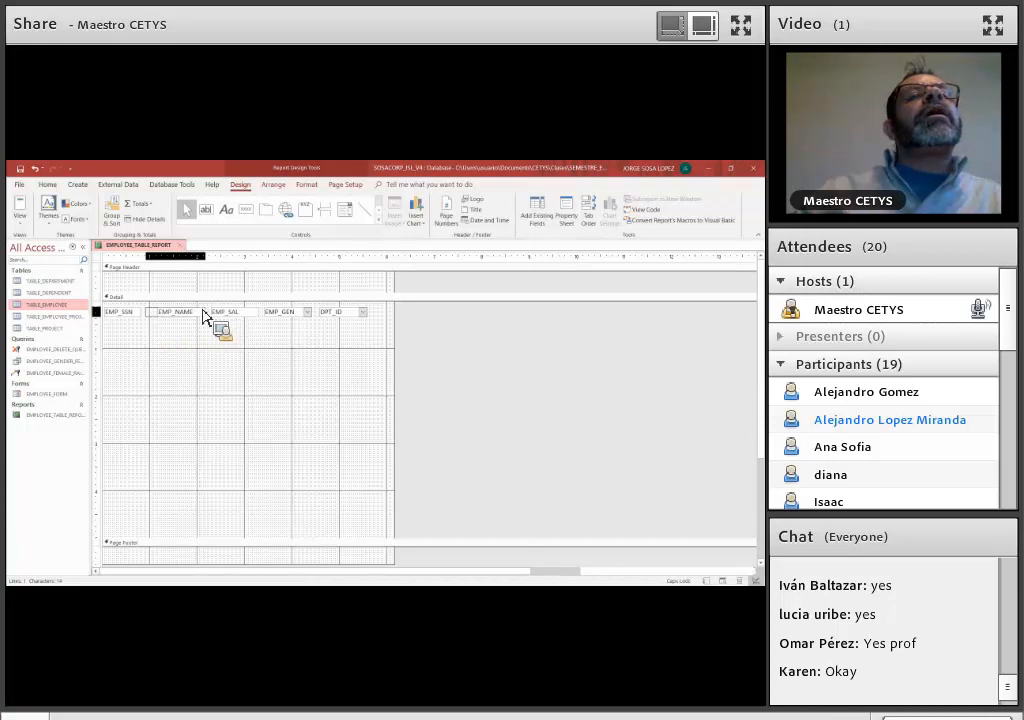
left_click(225, 316)
left_click_drag(226, 320, 261, 323)
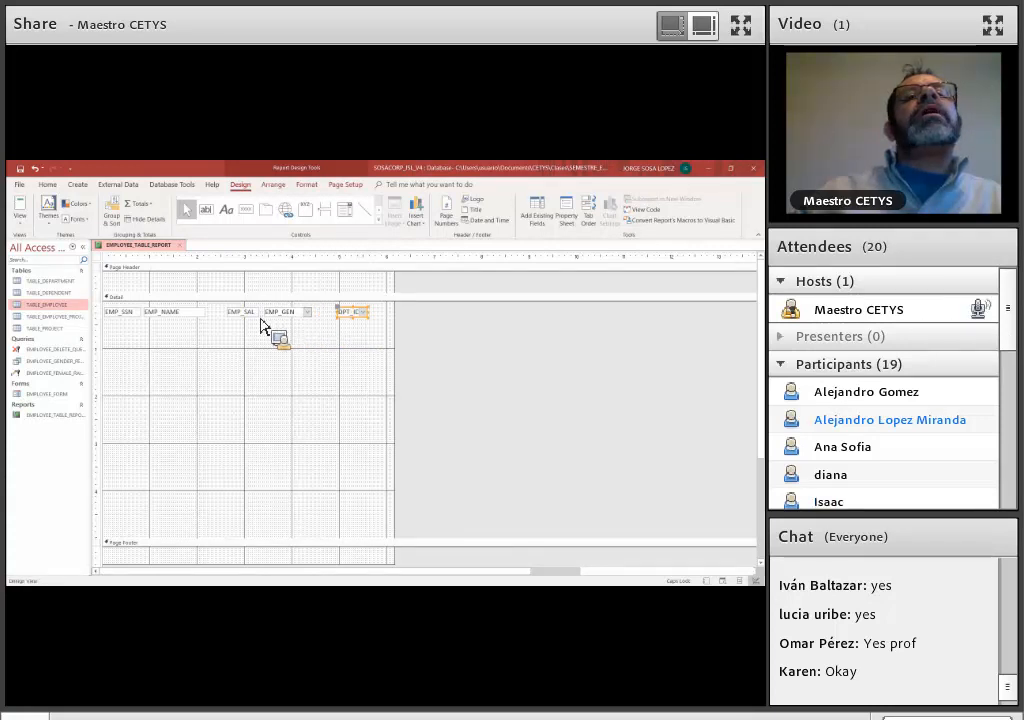
Shift EMP_SAL and EMP_GEN right toward DPT_ID and widen EMP_NAME to fill the gap before EMP_SAL
double_click(257, 314)
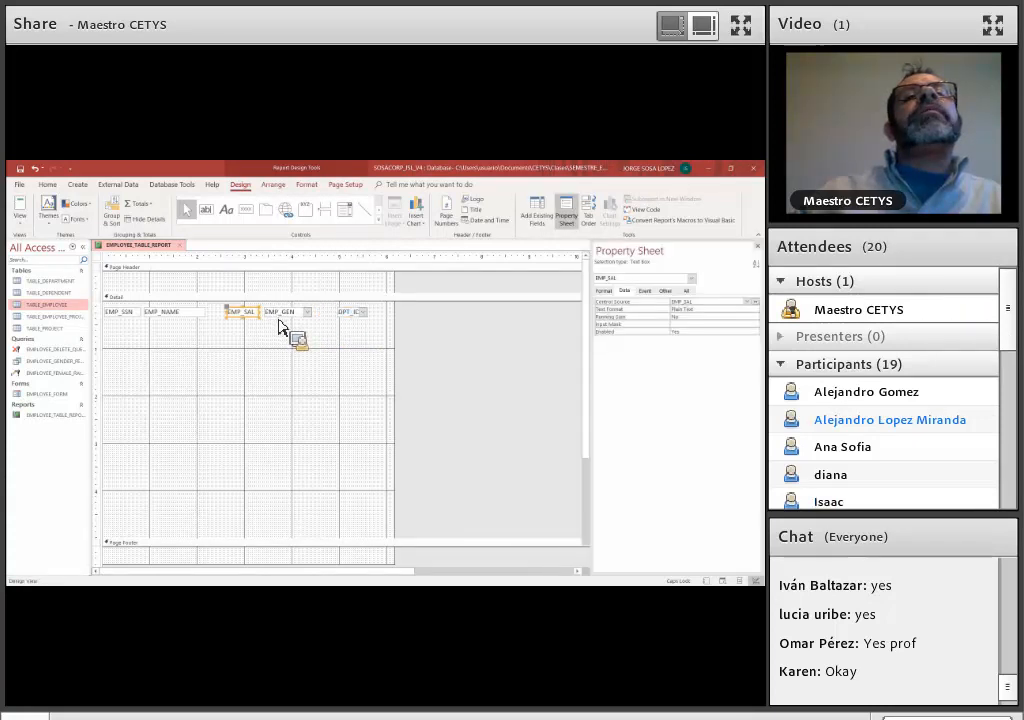
left_click(279, 317, "shift")
left_click_drag(279, 323, 212, 327)
left_click(210, 320)
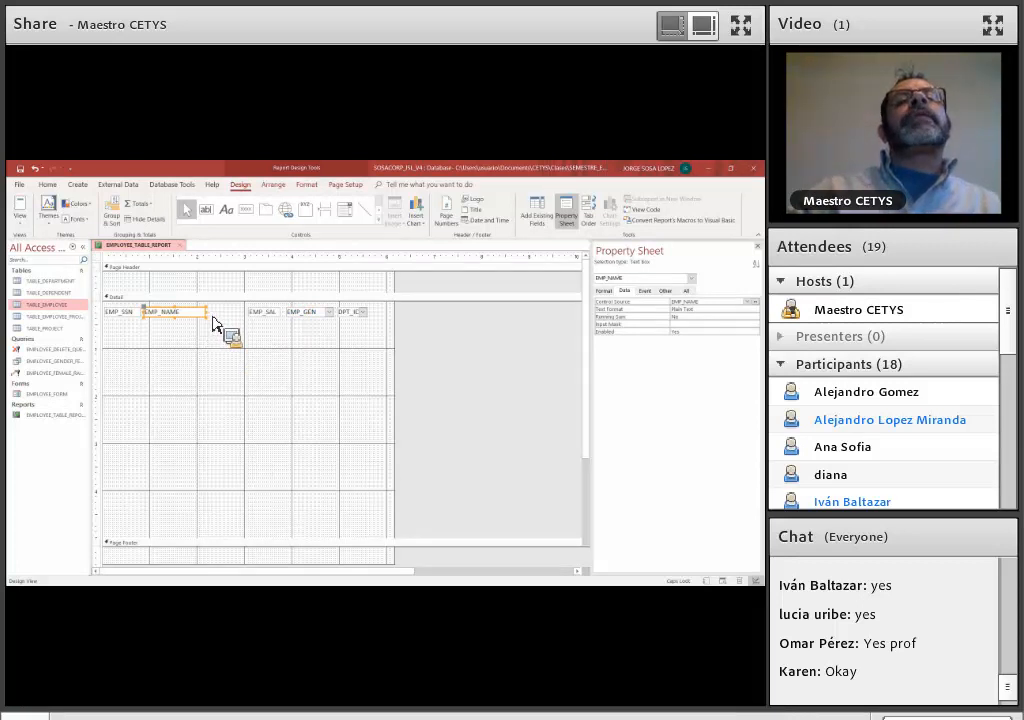
left_click_drag(211, 317, 239, 322)
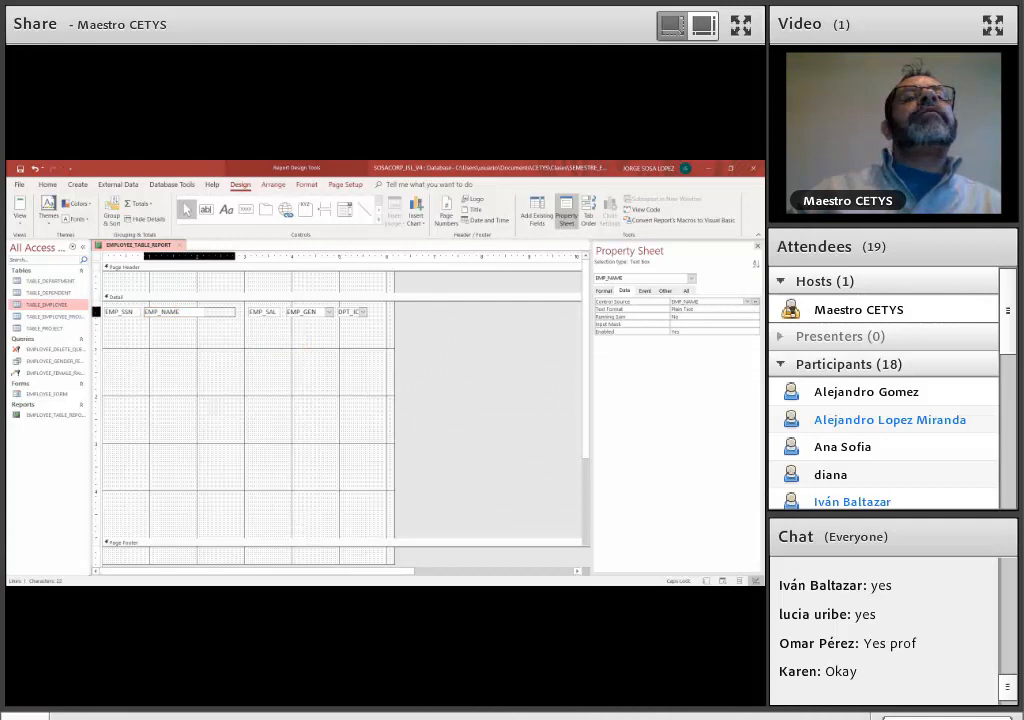
Close the property sheet and shorten the Detail section to end just below the row of fields
key("F4")
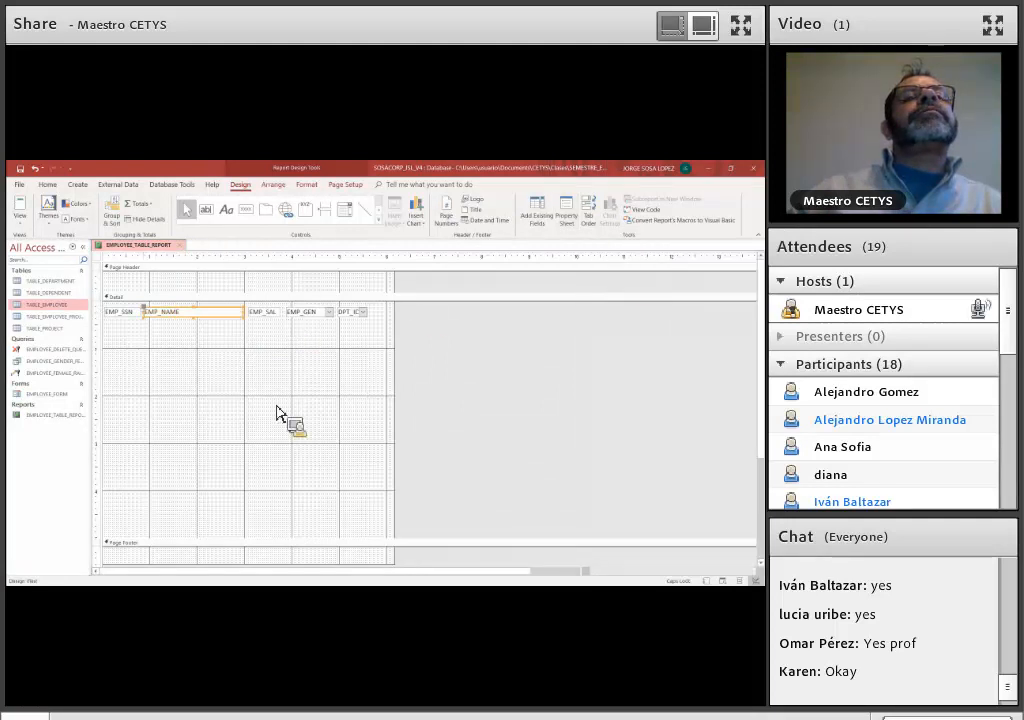
left_click(418, 428)
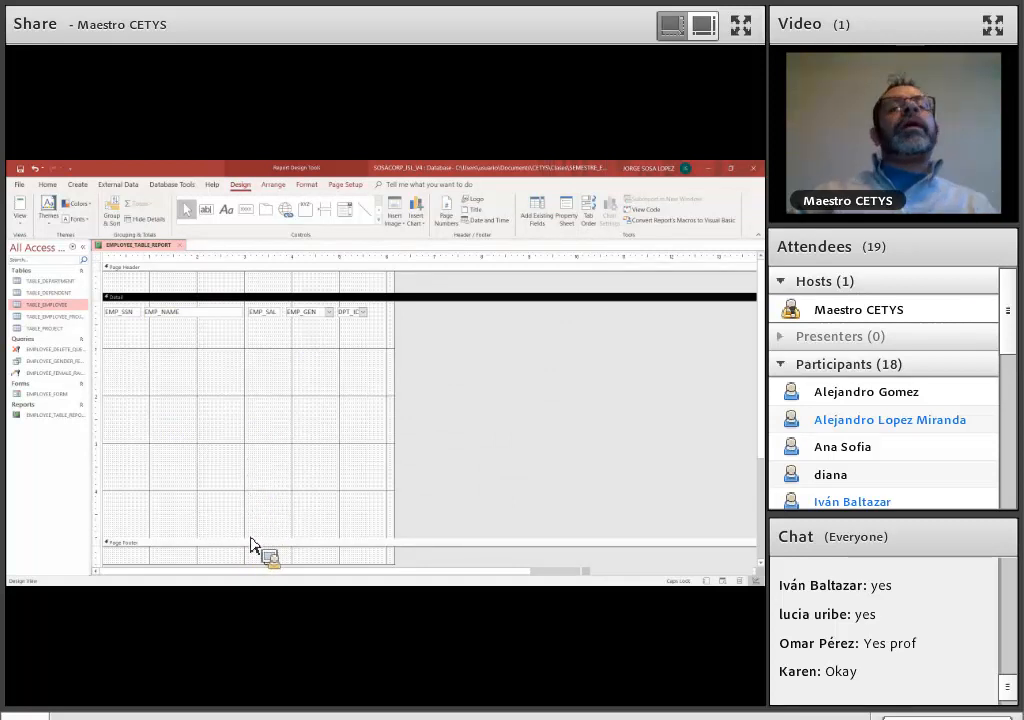
left_click_drag(249, 536, 277, 329)
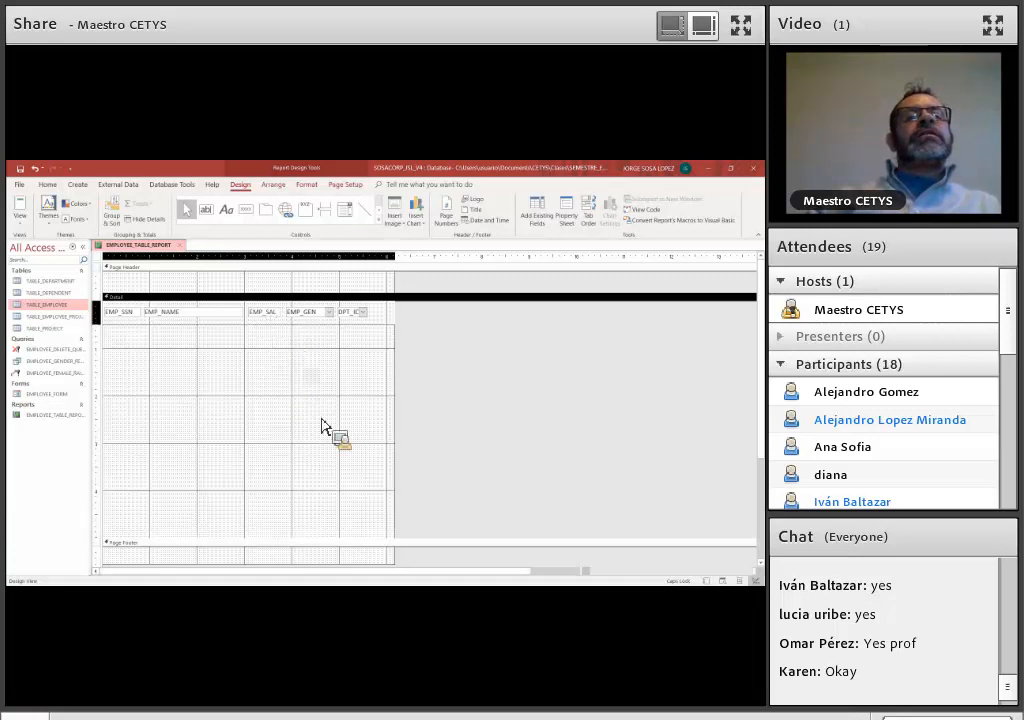
Add a label reading EMPLOYEE INFORMATION REPORT to the Page Header section
left_click(164, 284)
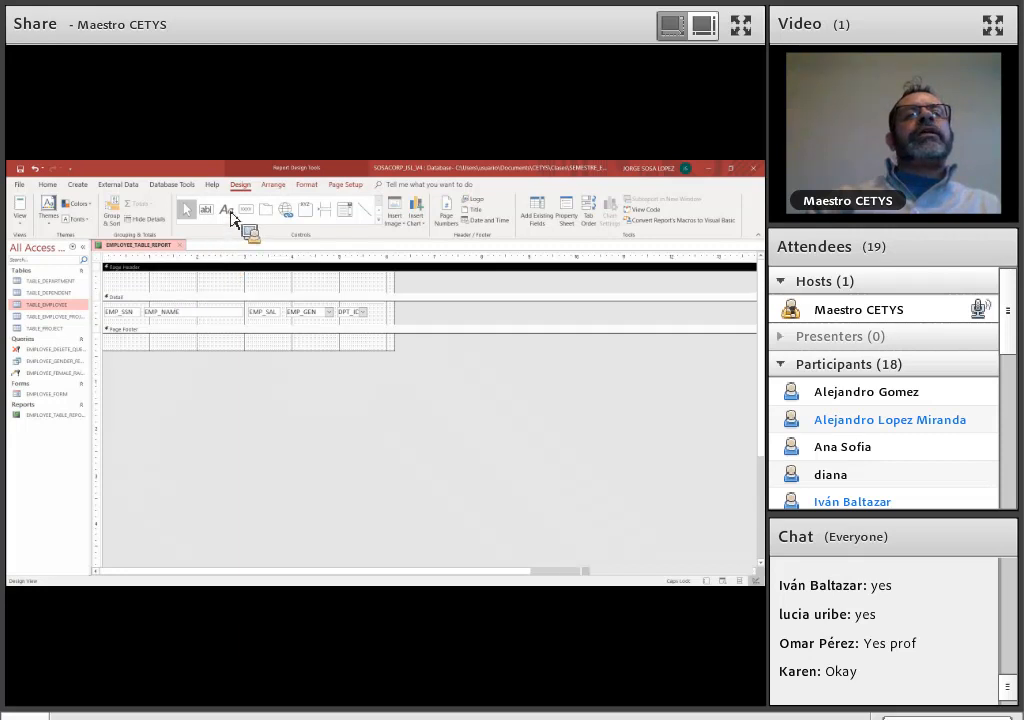
left_click(228, 211)
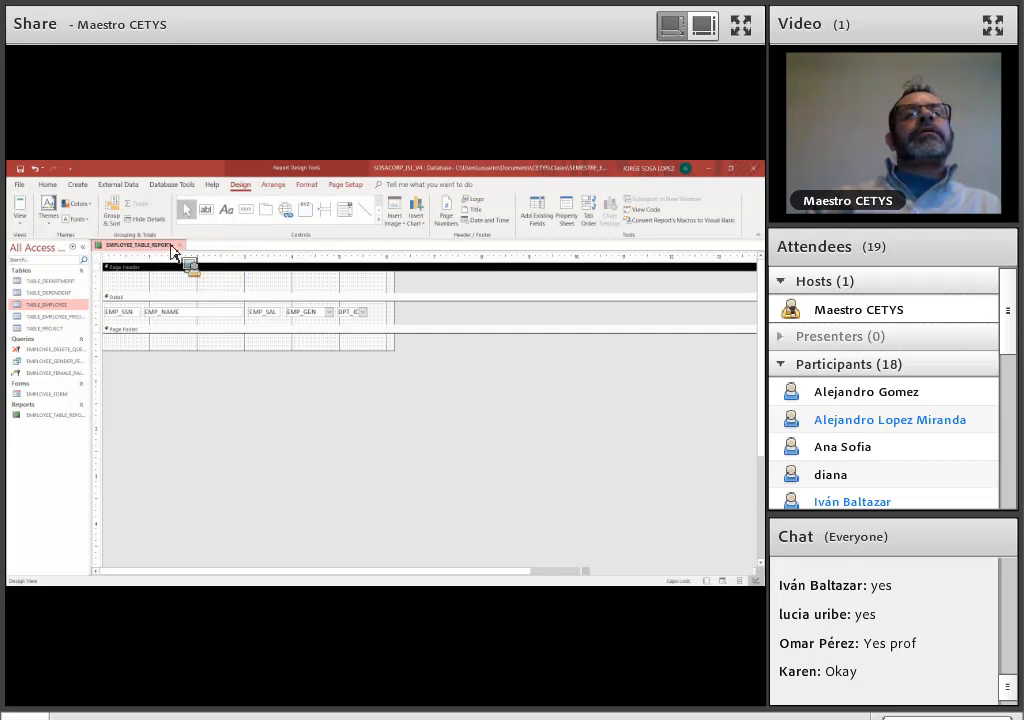
left_click(136, 288)
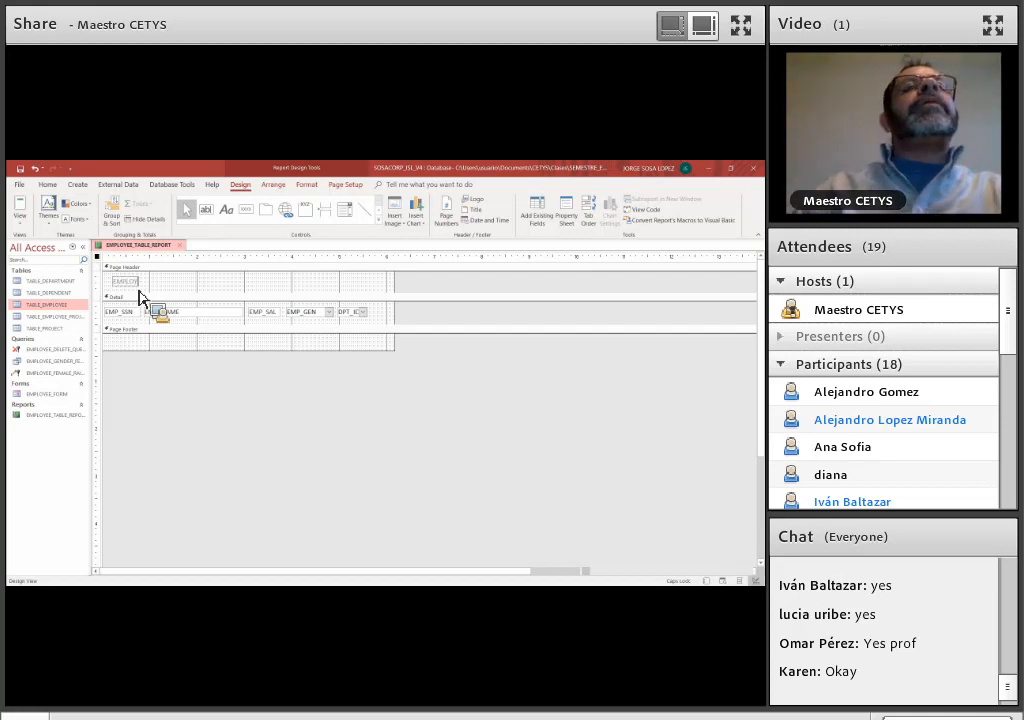
type("EMPLOYEE TAB")
key("BackSpace")
key("BackSpace")
key("BackSpace")
key("BackSpace")
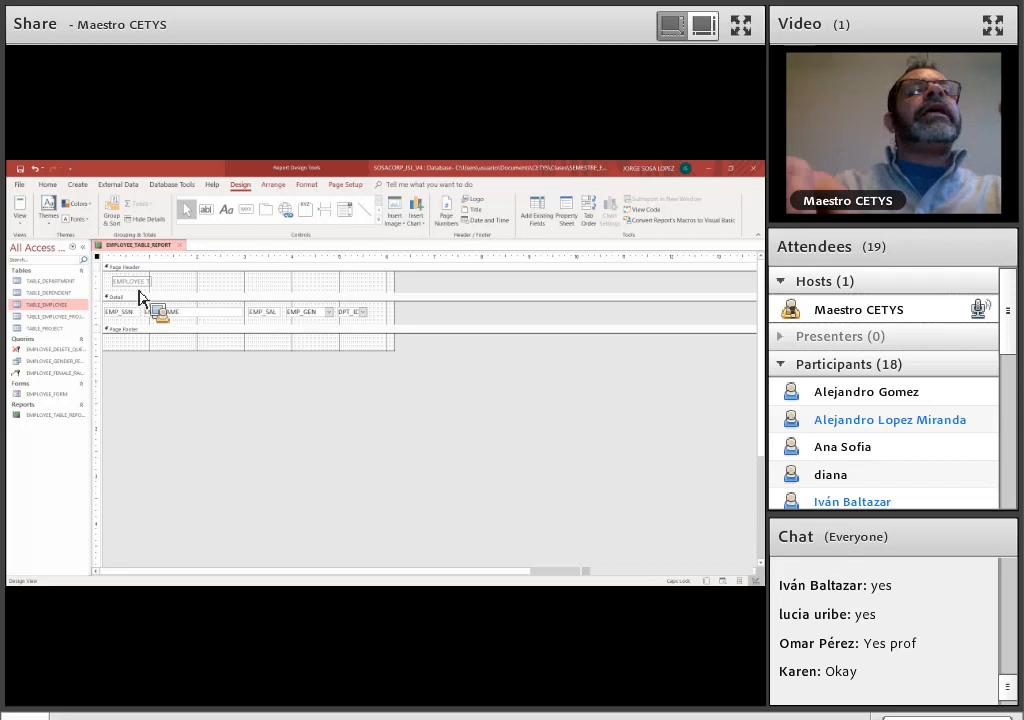
type("INFORMATION REPORT")
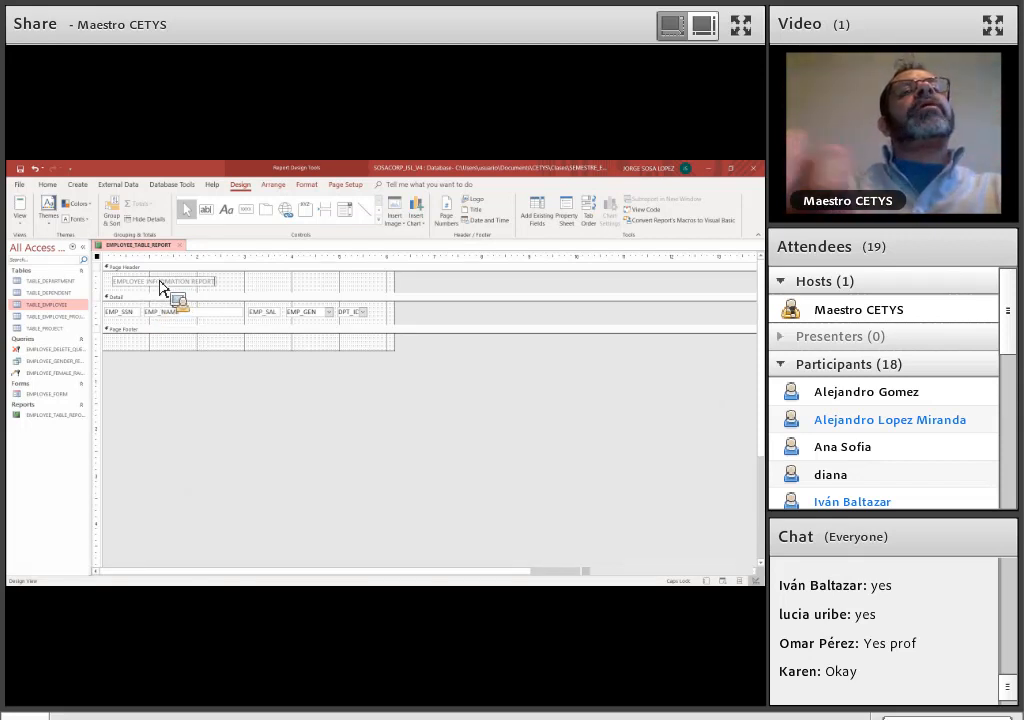
key("Return")
Move the title label to the upper-left corner of the Page Header and deselect it
left_click_drag(153, 281, 202, 349)
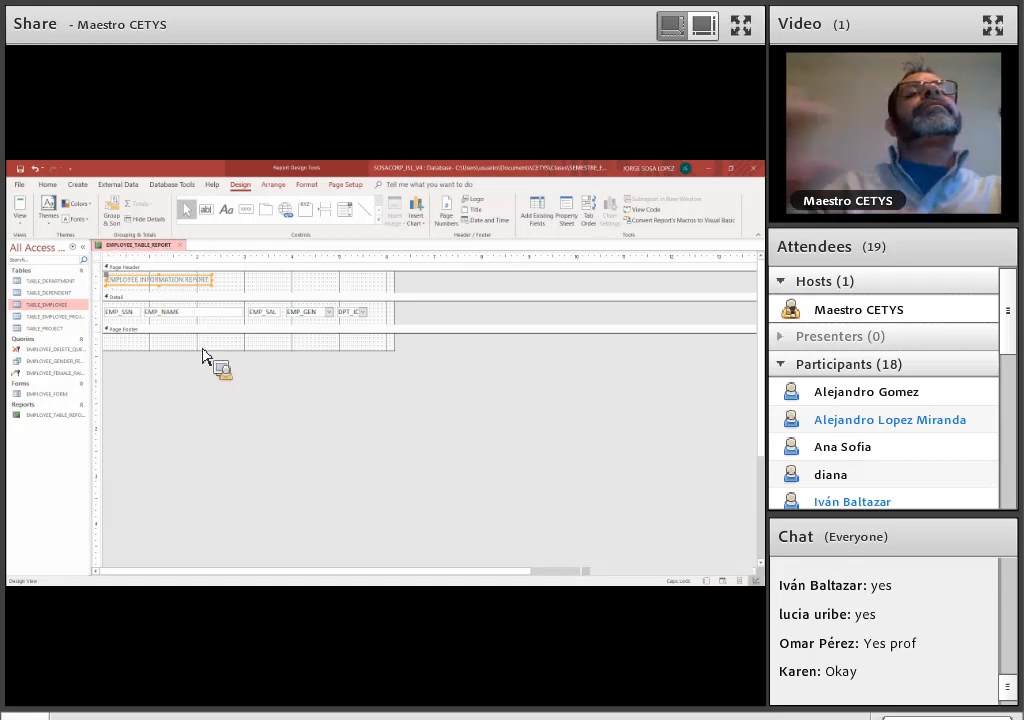
left_click(202, 349)
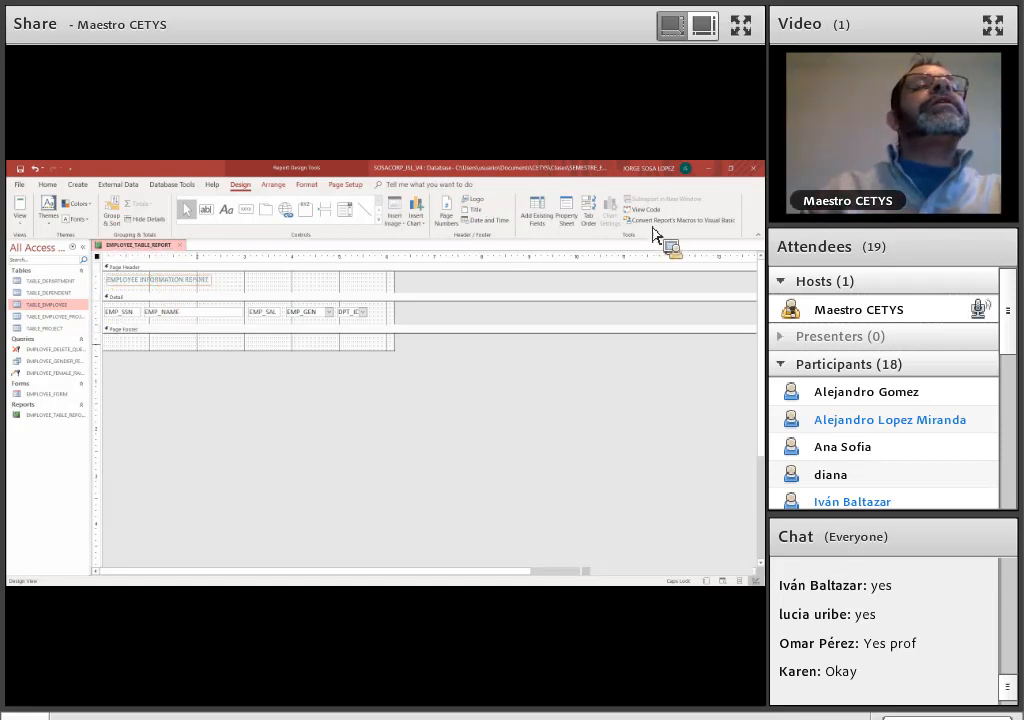
left_click(566, 210)
left_click(757, 247)
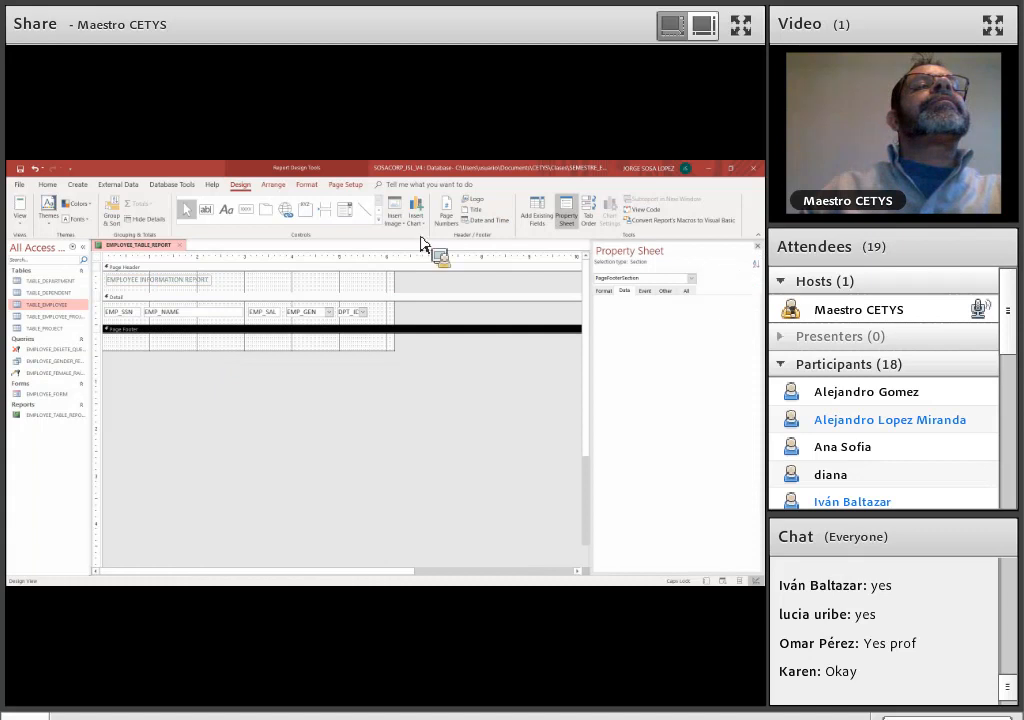
Add a label reading SOSACORP to the Page Footer section and move it to the section's left edge
left_click(226, 212)
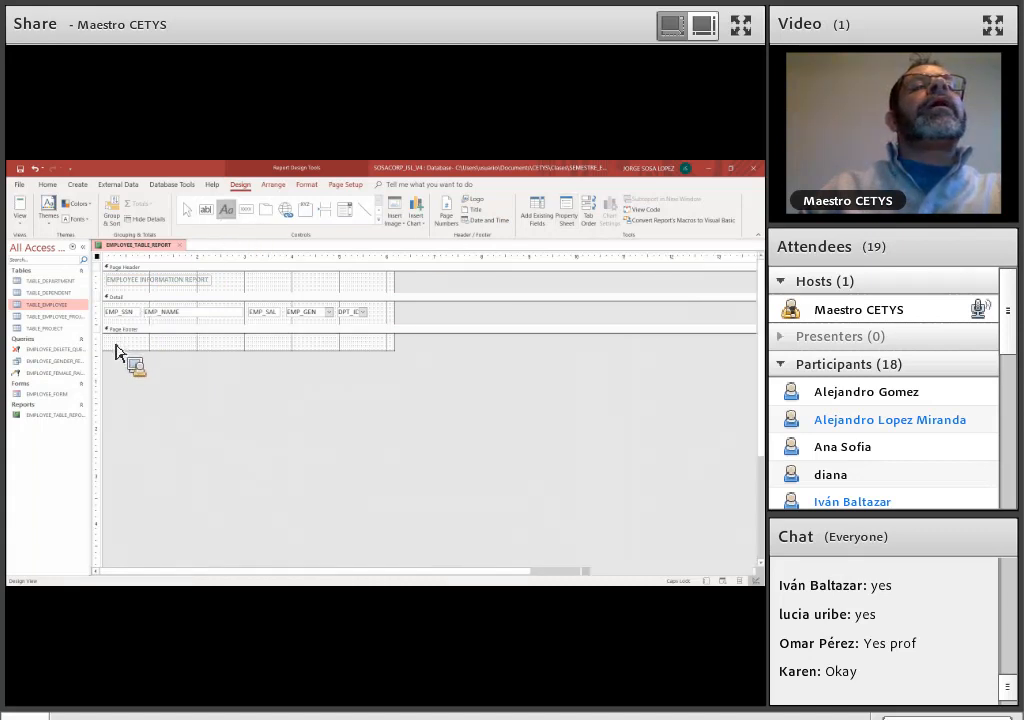
left_click(138, 350)
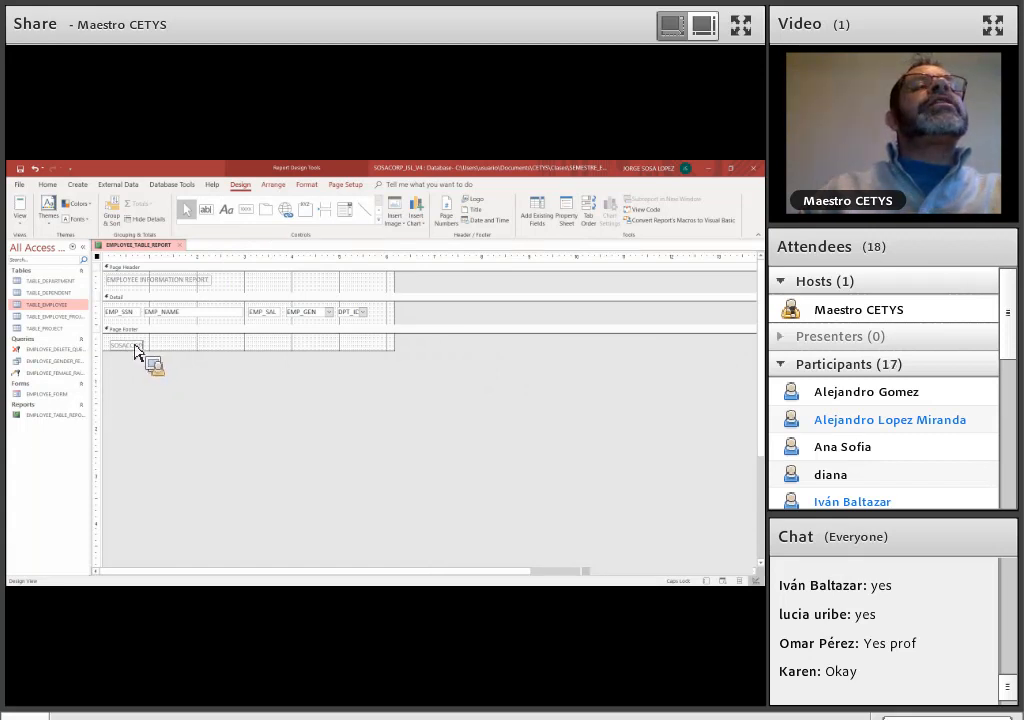
key("Return")
left_click_drag(137, 350, 147, 355)
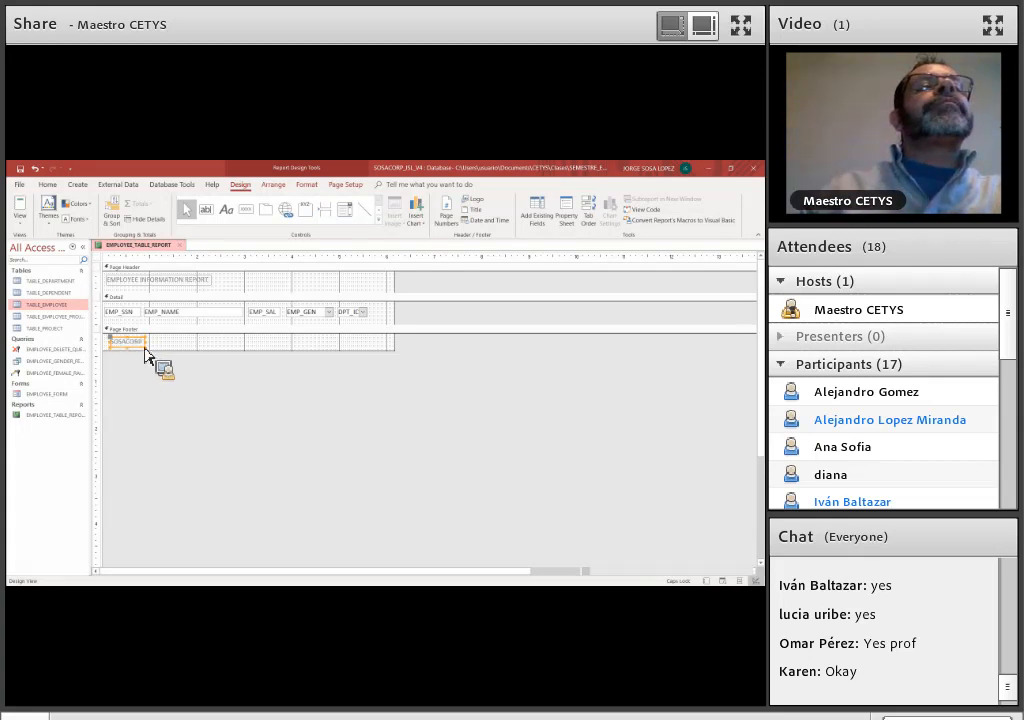
double_click(147, 347)
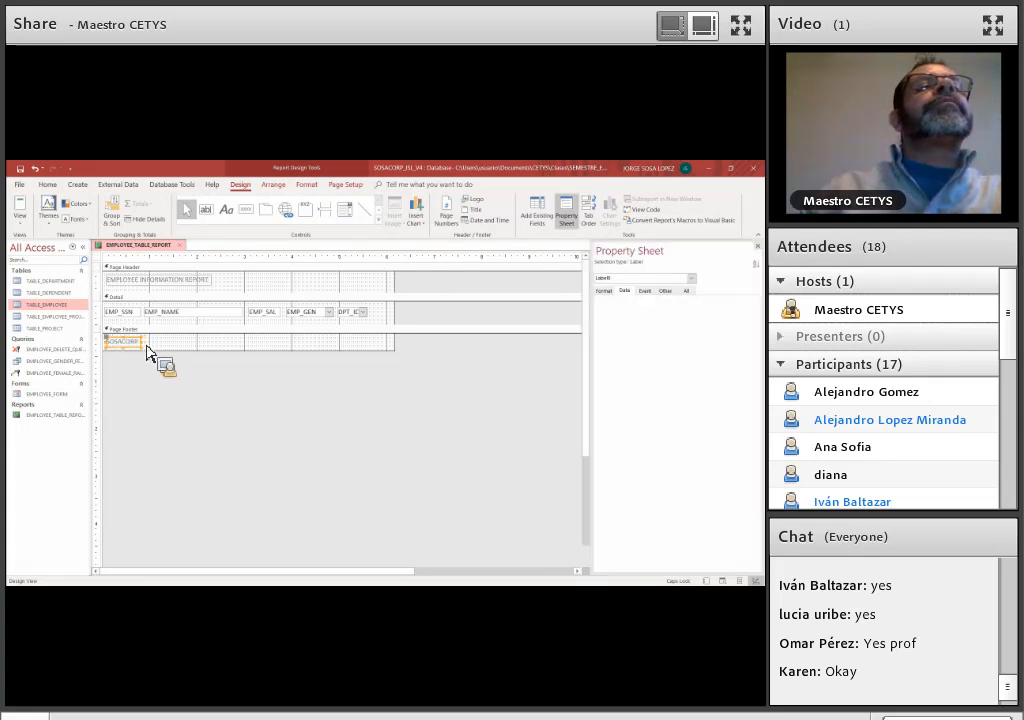
Widen the footer label and extend its text to SOSACORP - "THE BEST COMPANY IN THE WORLD... ACCORDING TO US!"
left_click_drag(147, 350, 292, 367)
left_click(291, 360)
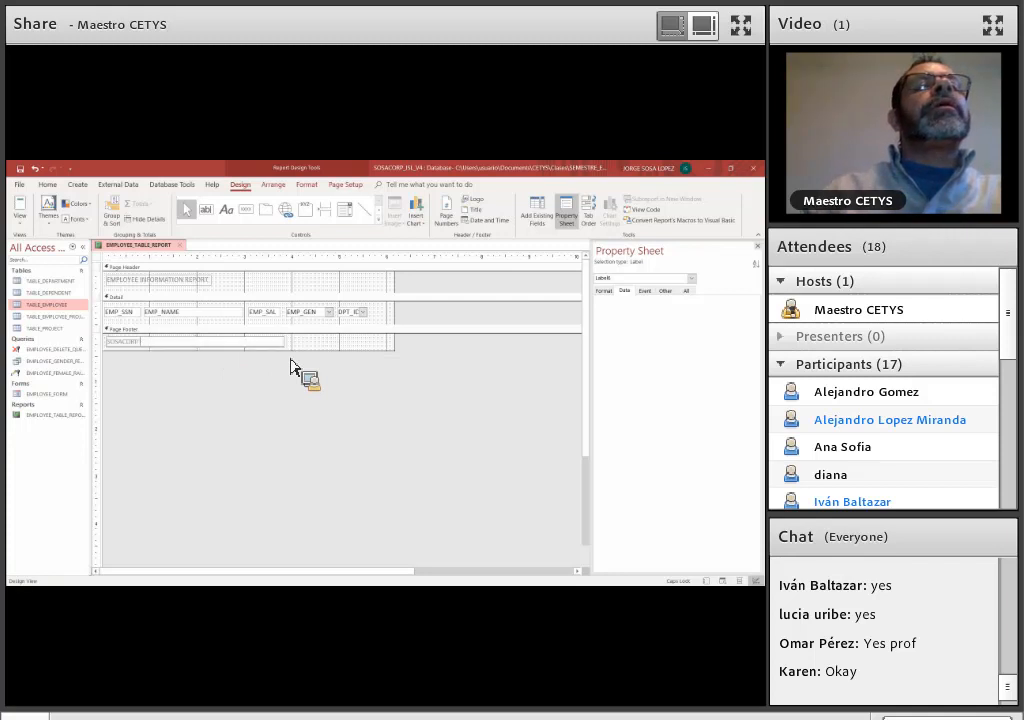
type("HE BEST\"")
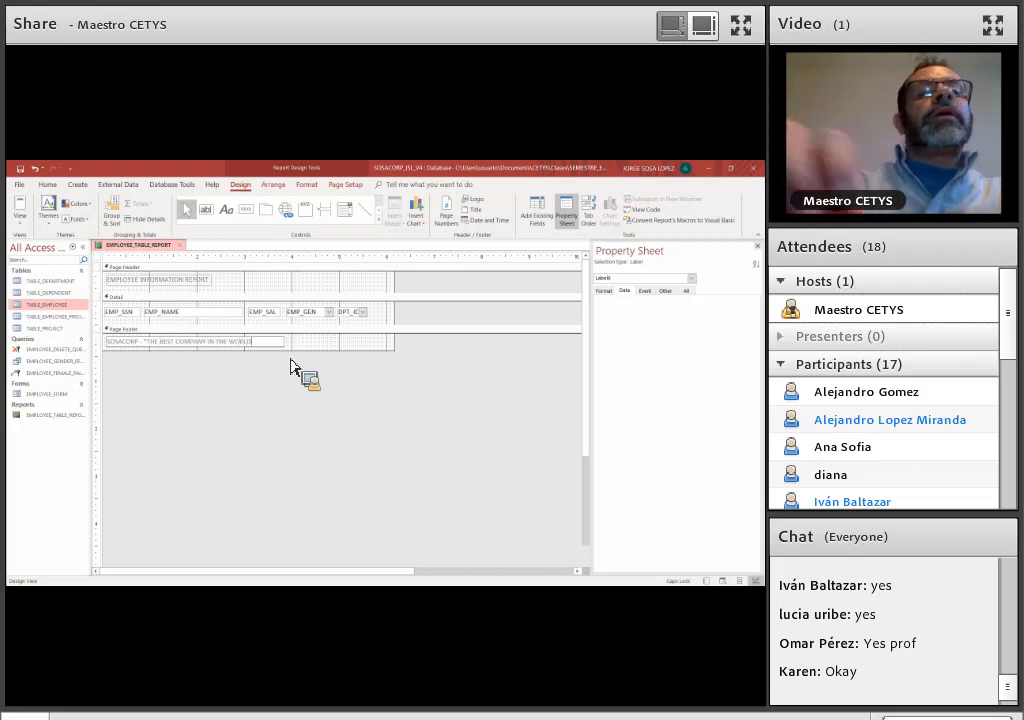
type(".. A")
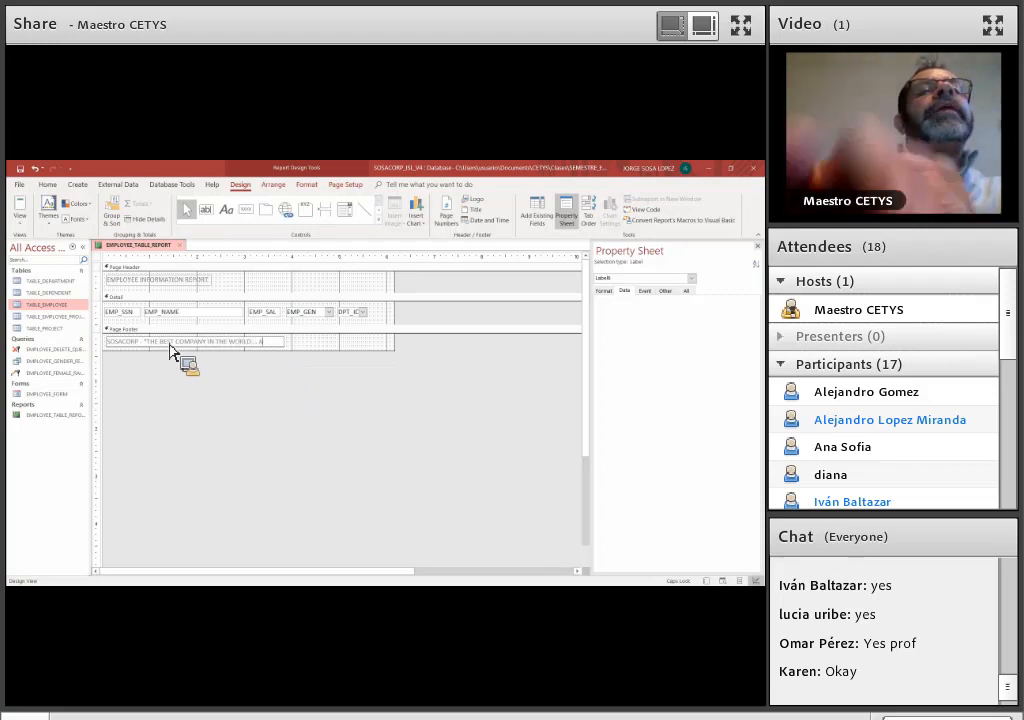
type("CCORDD")
key("BackSpace")
key("BackSpace")
key("BackSpace")
key("BackSpace")
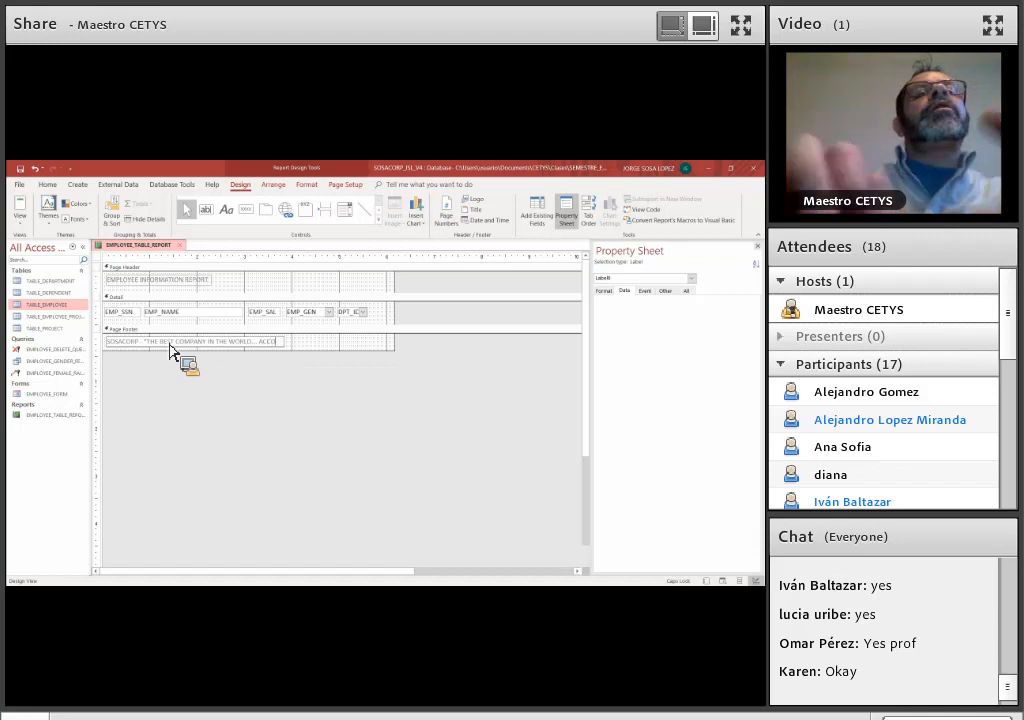
type("CORD")
key("BackSpace")
type("DING TO US!")
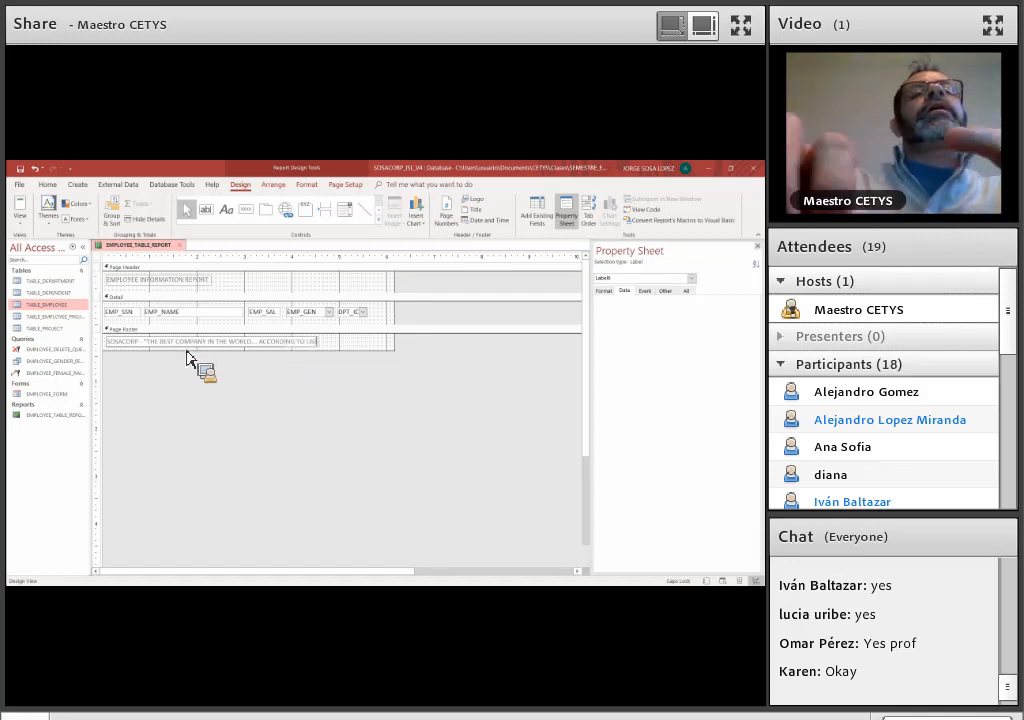
type("\"")
left_click(213, 362)
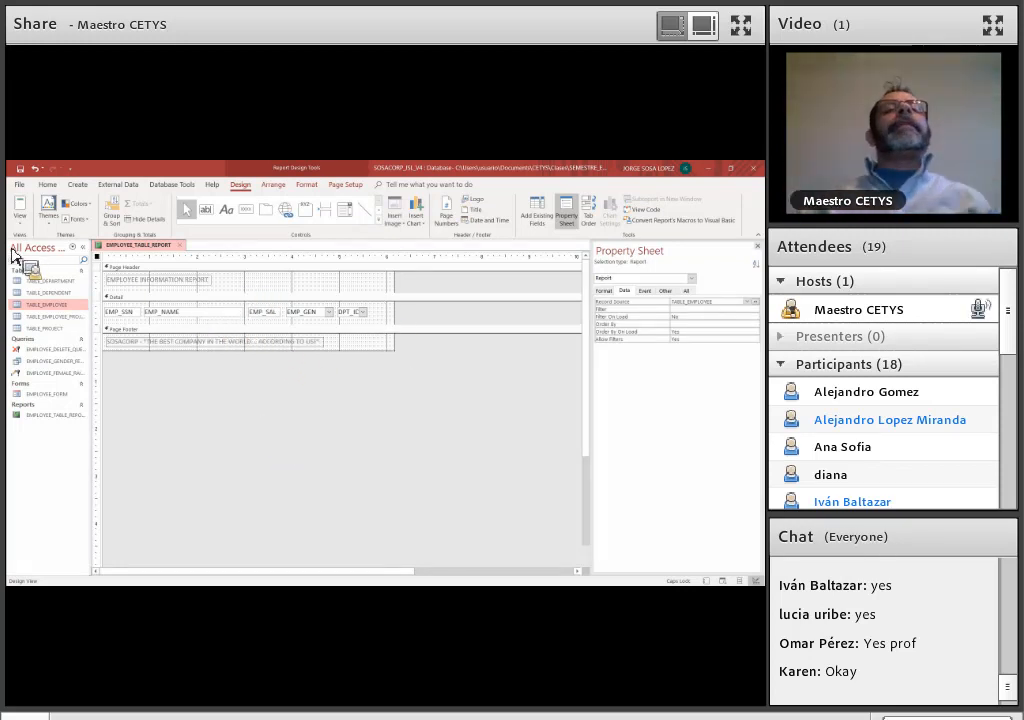
Close the property sheet and display the report in Report View to check the header, rows and footer
left_click(25, 222)
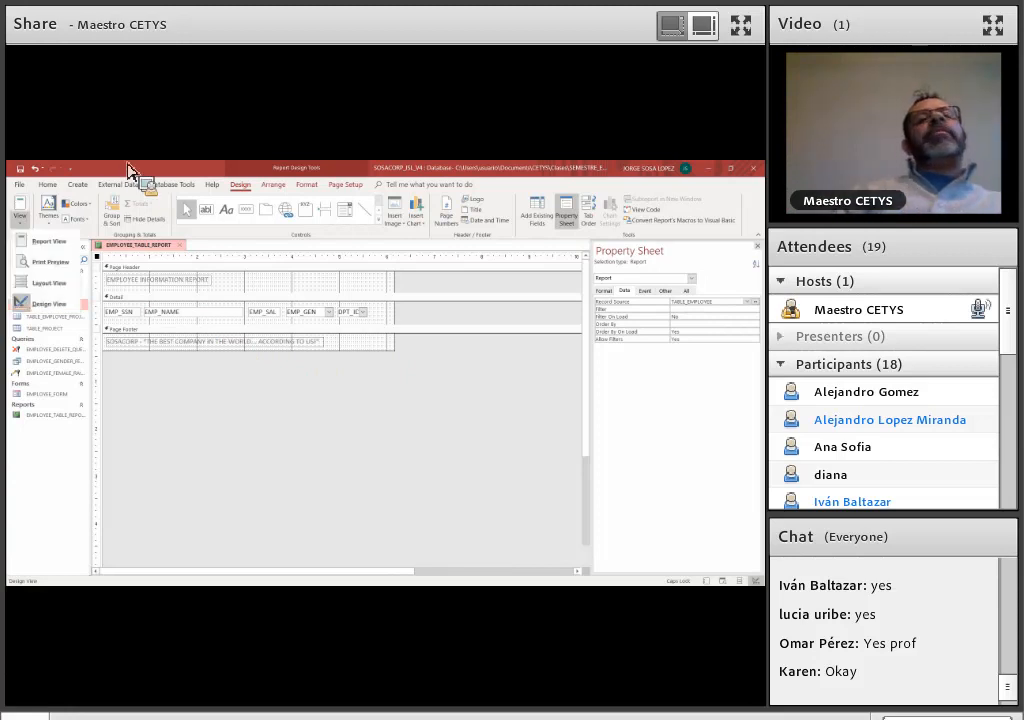
left_click(129, 167)
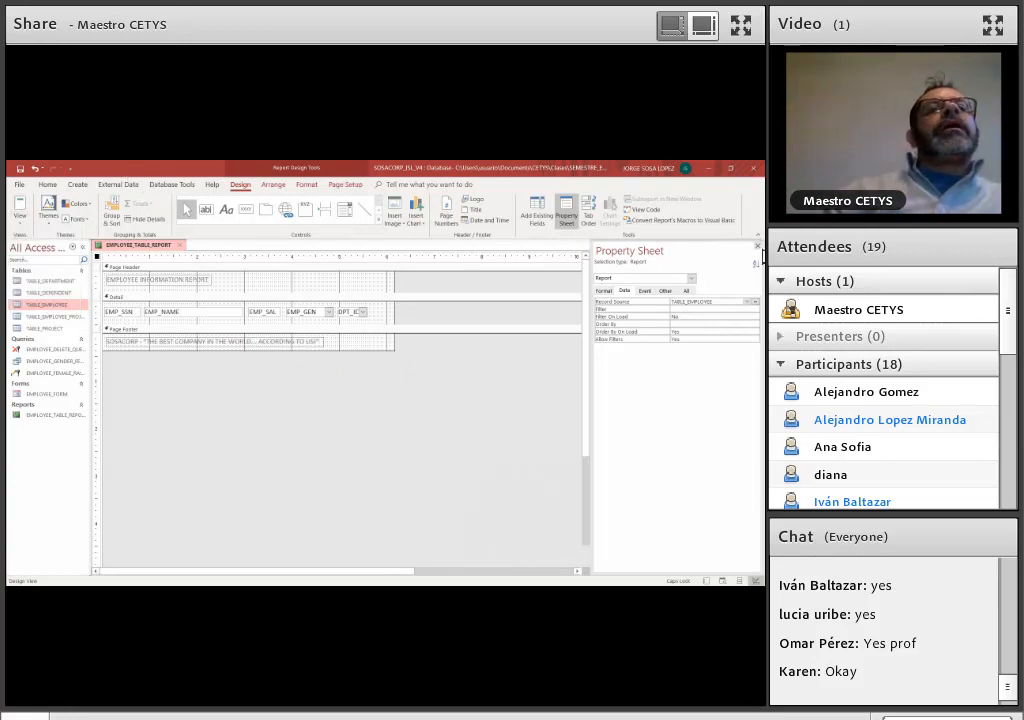
left_click(20, 222)
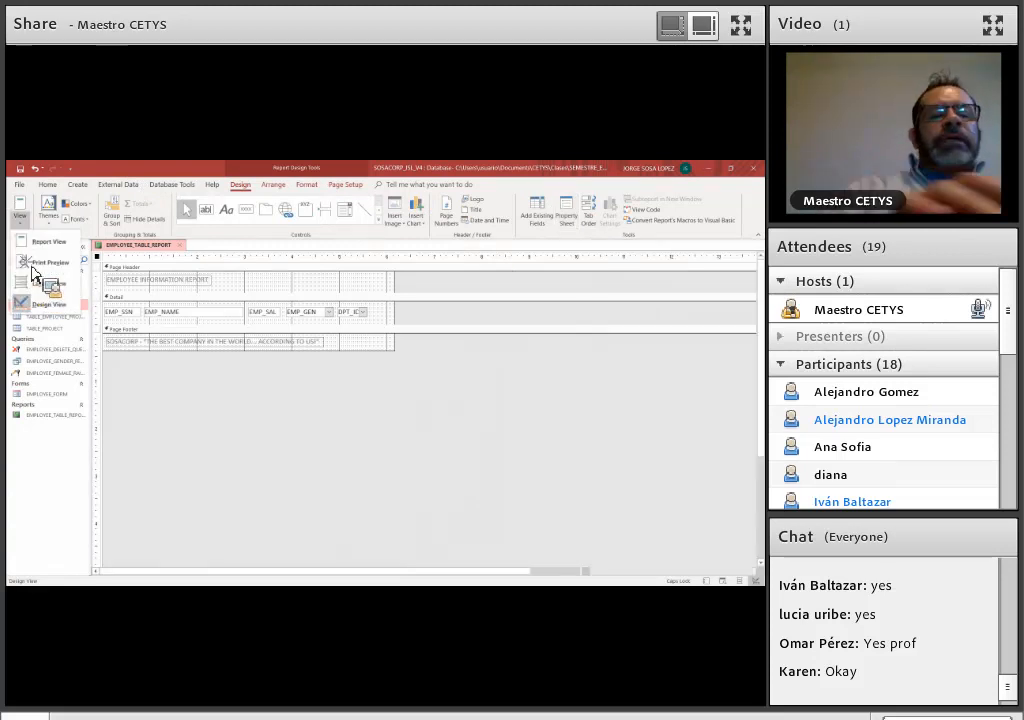
left_click(49, 241)
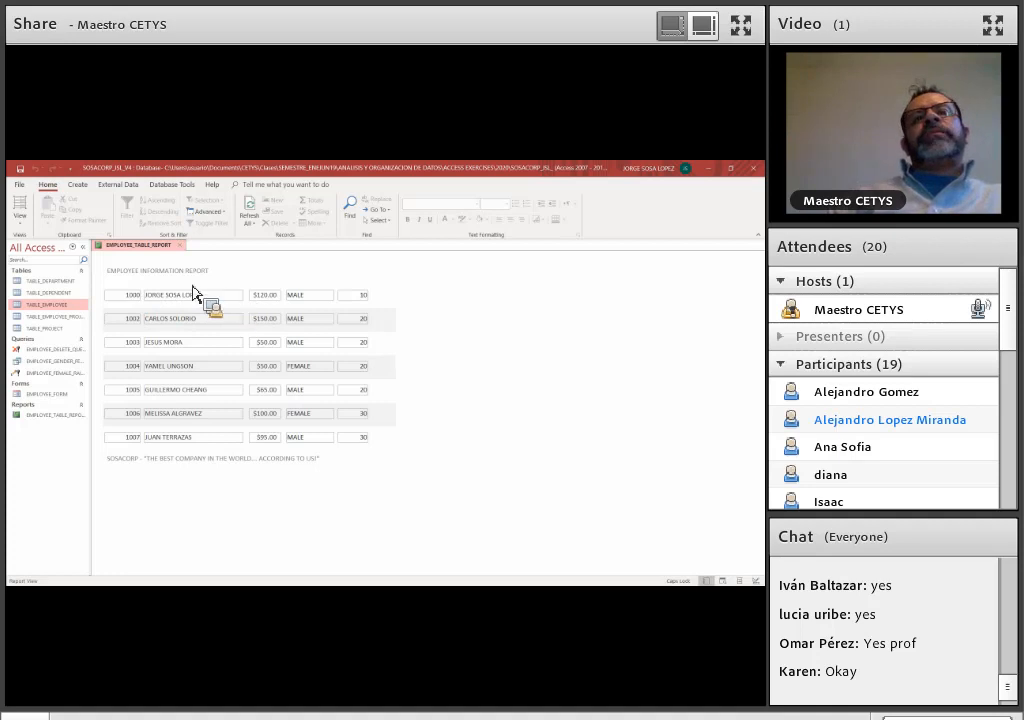
Return the report to Design View and enlarge the Page Header section to make room below the title
left_click(20, 219)
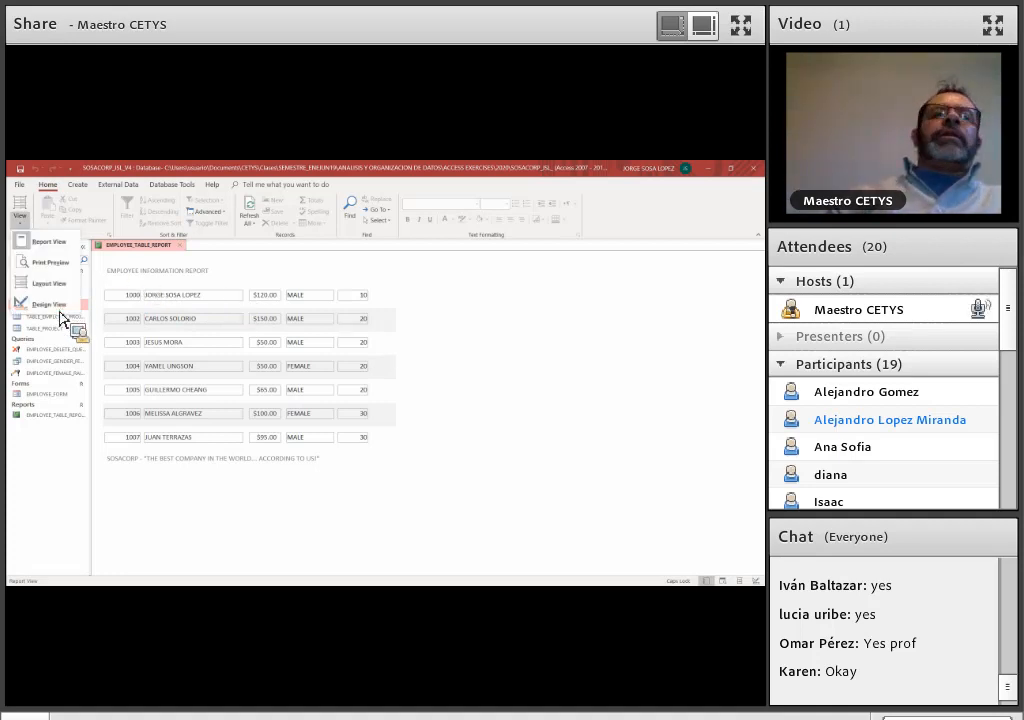
left_click(48, 304)
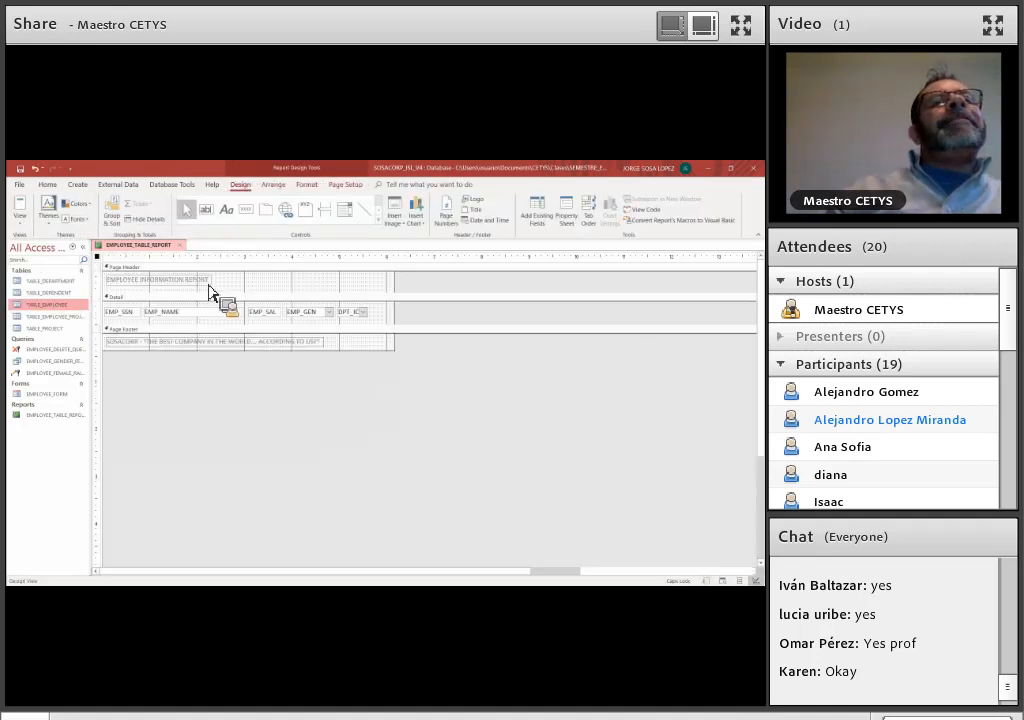
left_click_drag(219, 302, 232, 215)
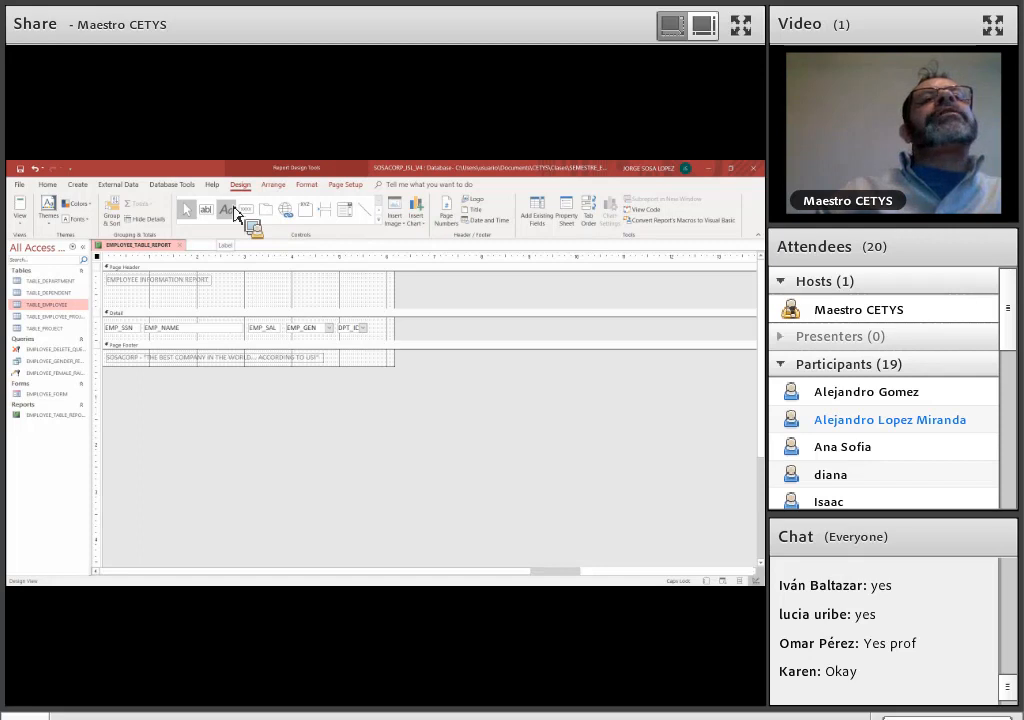
Add an SSN label above EMP_SSN, sized to match that field, and a NAME label beside it in the Page Header
left_click(234, 212)
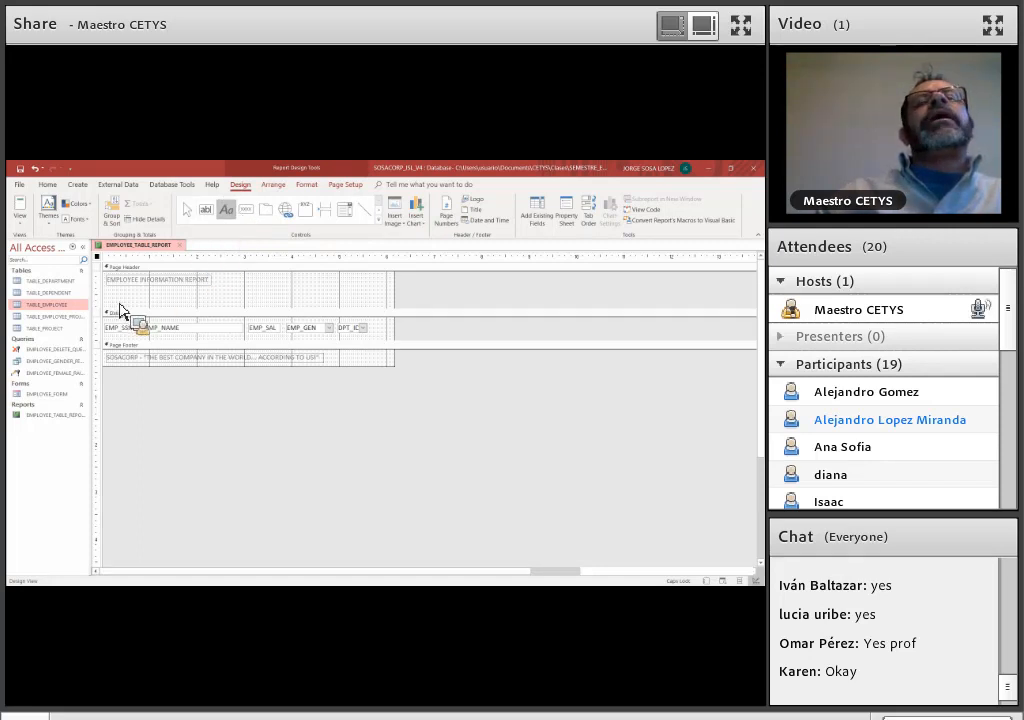
double_click(512, 299)
left_click(757, 243)
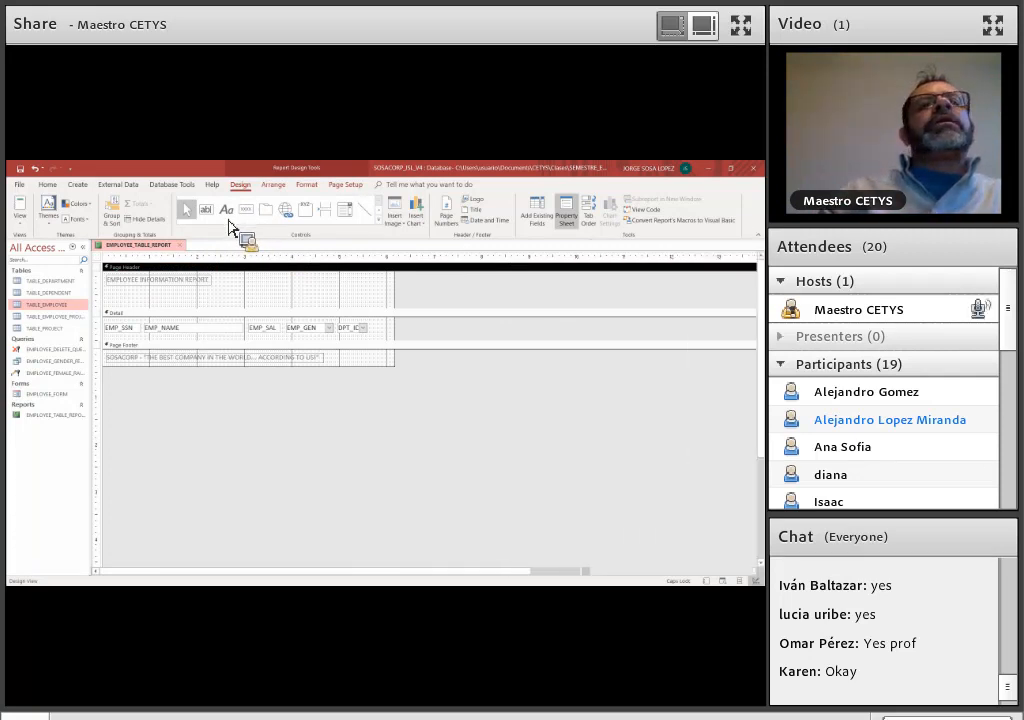
left_click(228, 213)
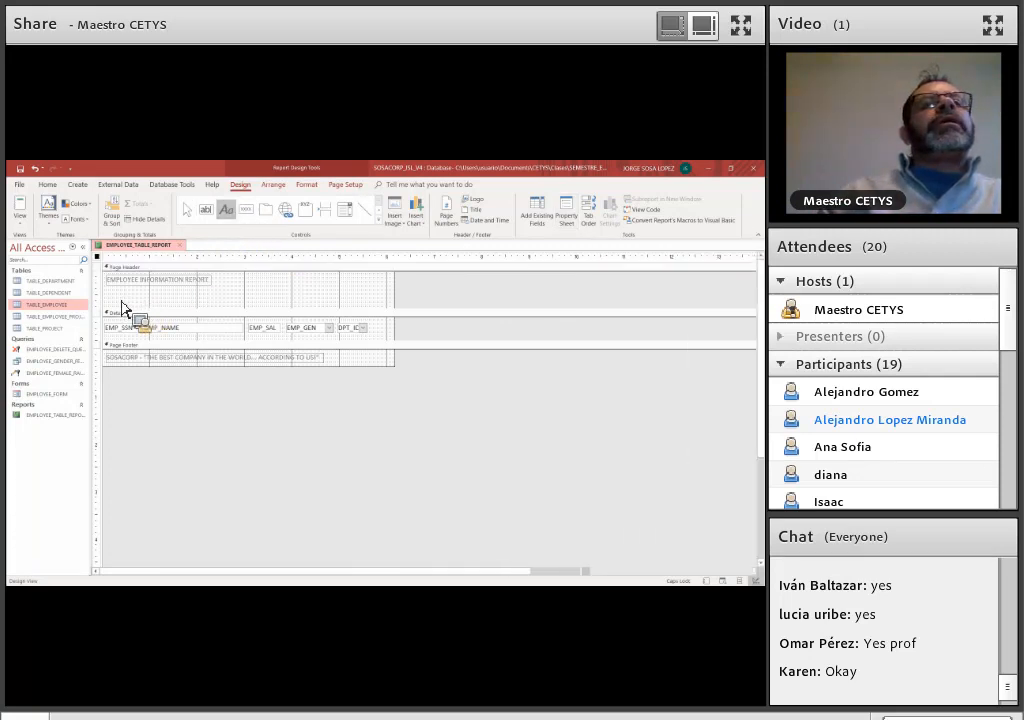
left_click(133, 300)
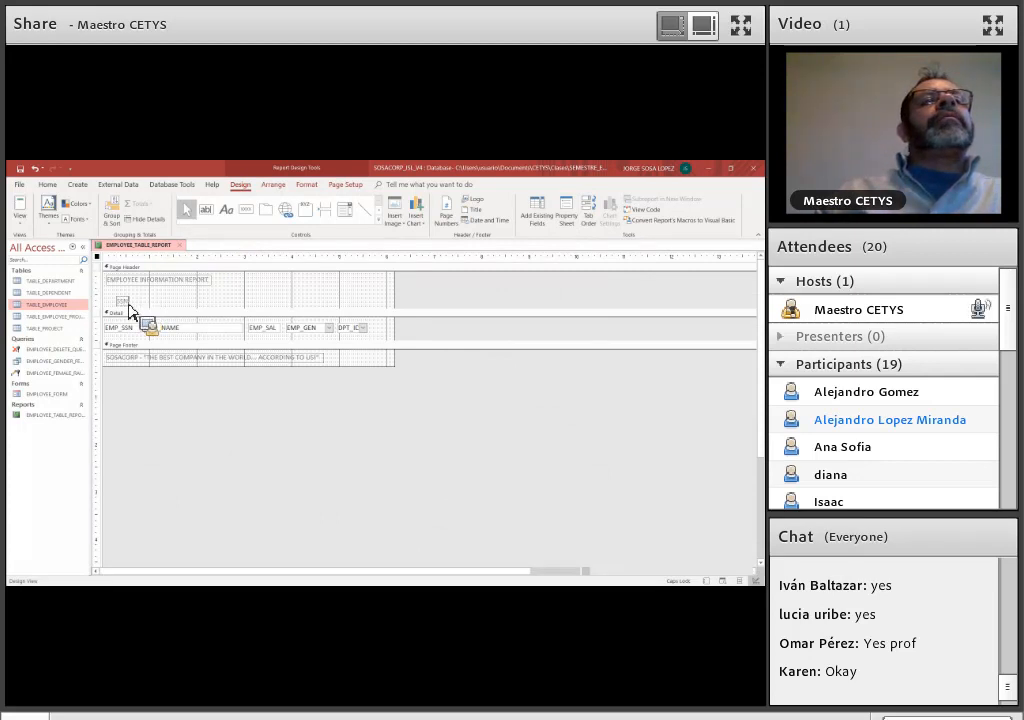
left_click_drag(126, 301, 173, 300)
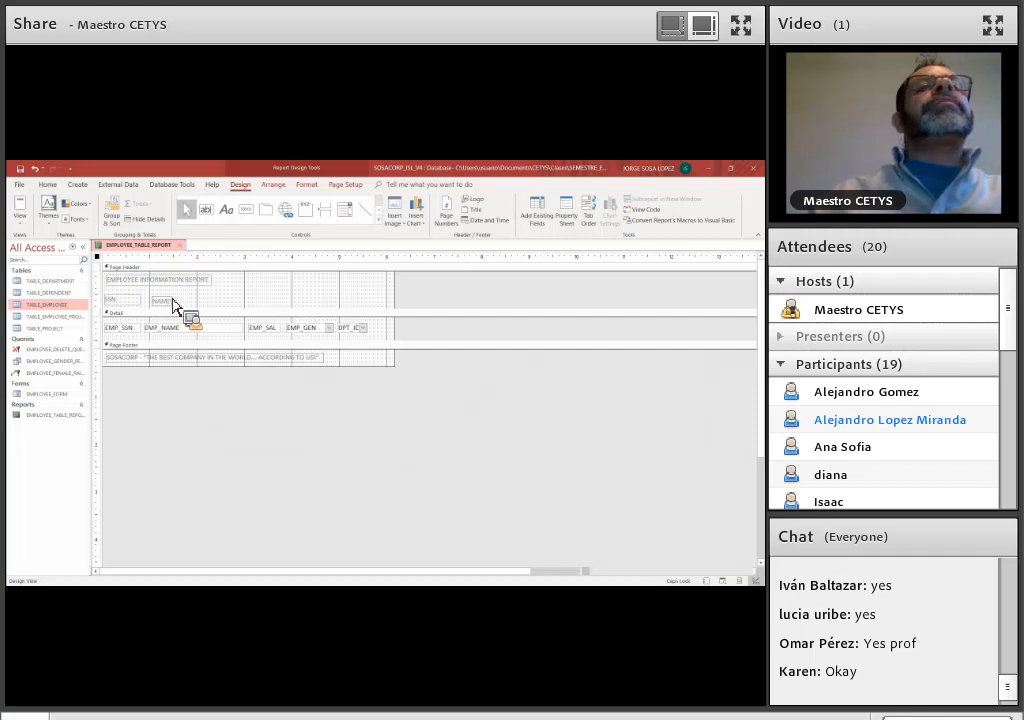
Move the NAME label above EMP_NAME, widen it to match that field, and line it up with the SSN label
left_click(168, 297)
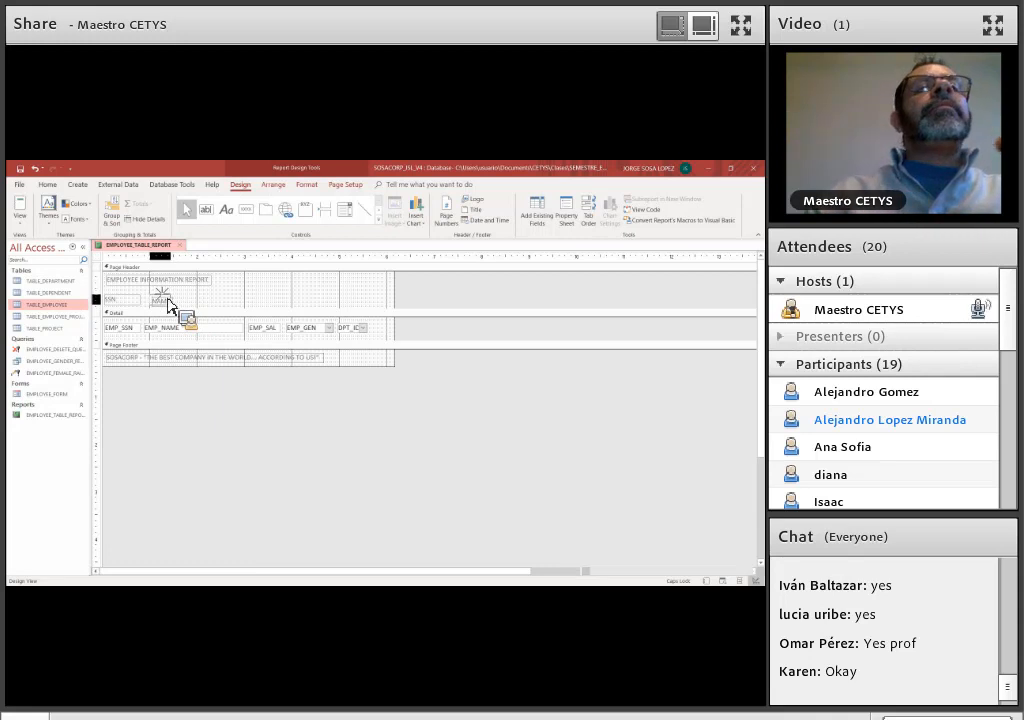
left_click_drag(165, 300, 231, 311)
left_click(204, 308)
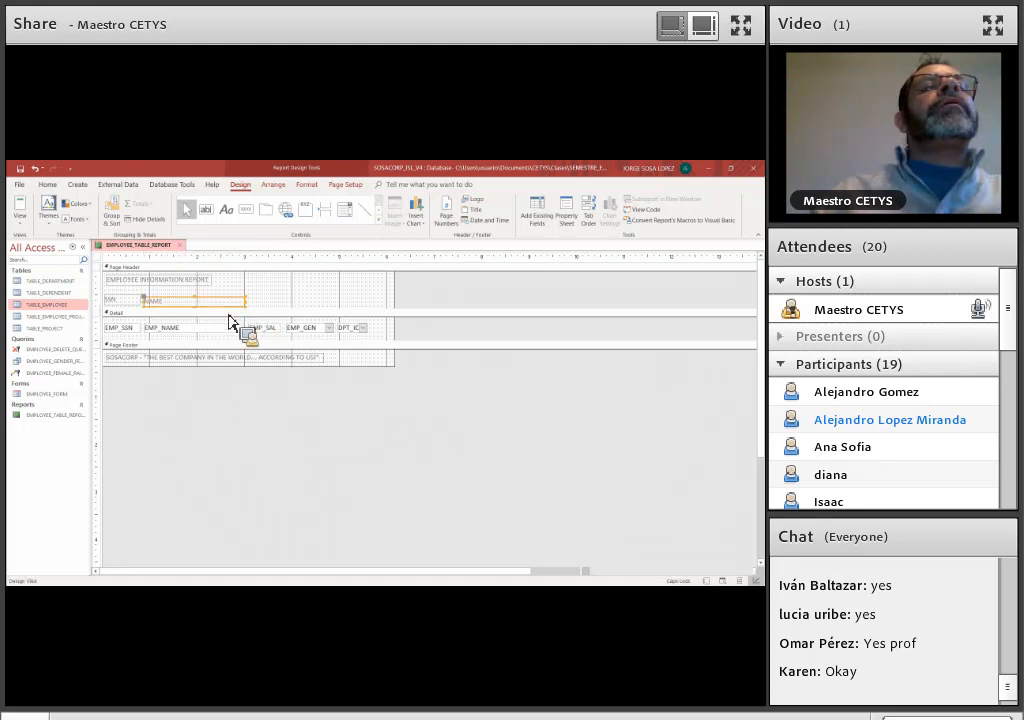
key("Up")
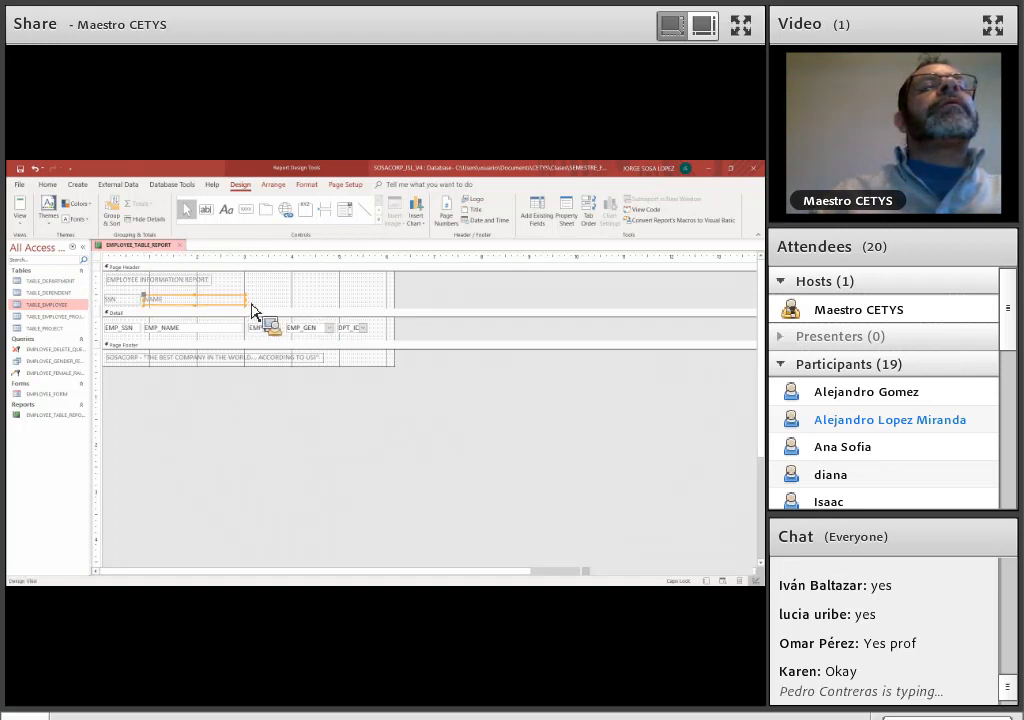
Add a SALARY label to the Page Header above EMP_SAL, level with the NAME label
left_click(228, 211)
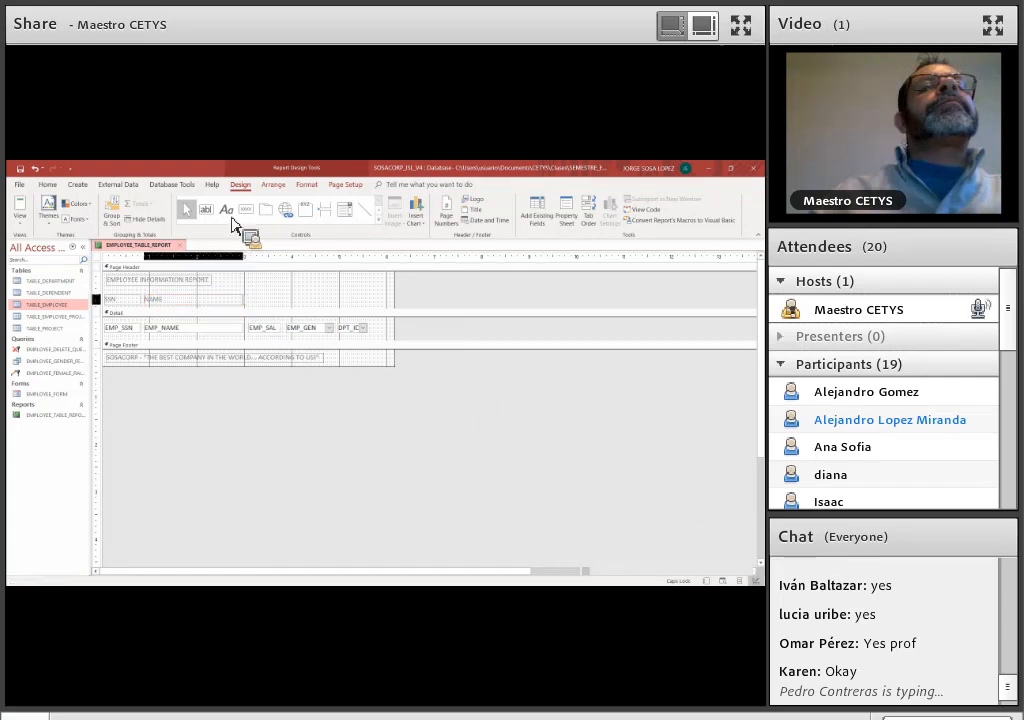
left_click(251, 300)
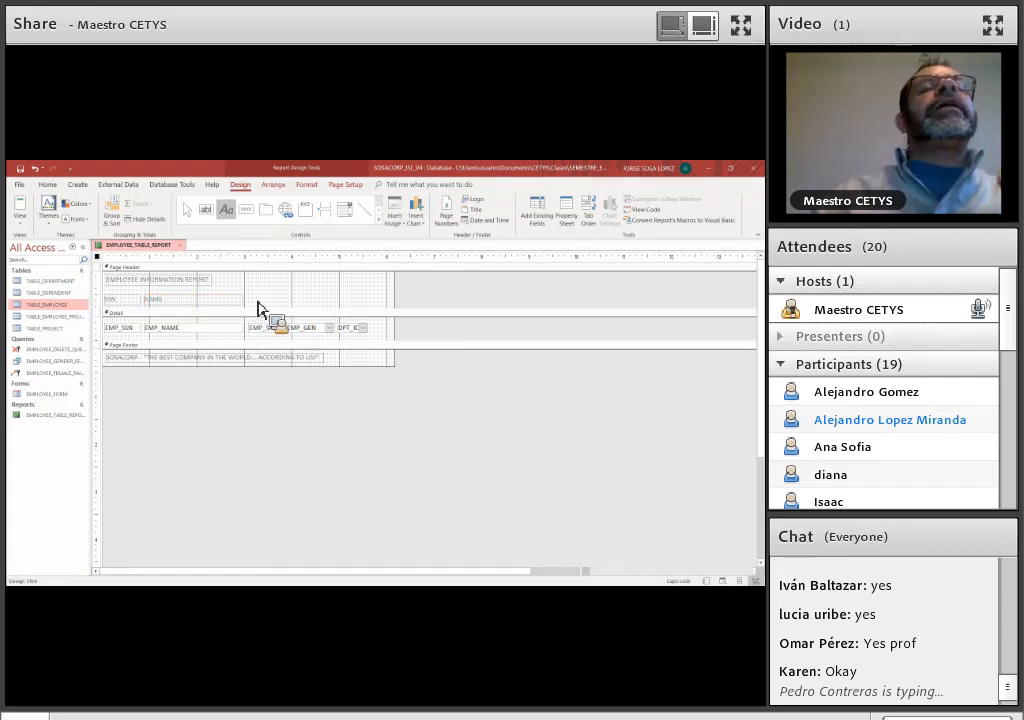
double_click(279, 290)
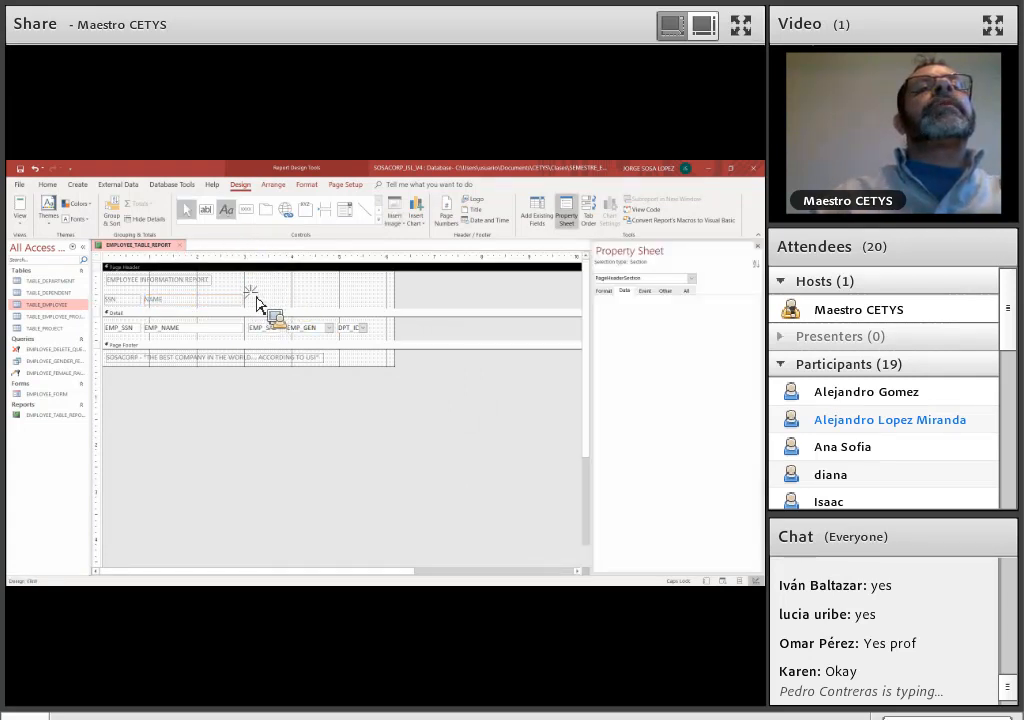
left_click(227, 210)
left_click(252, 296)
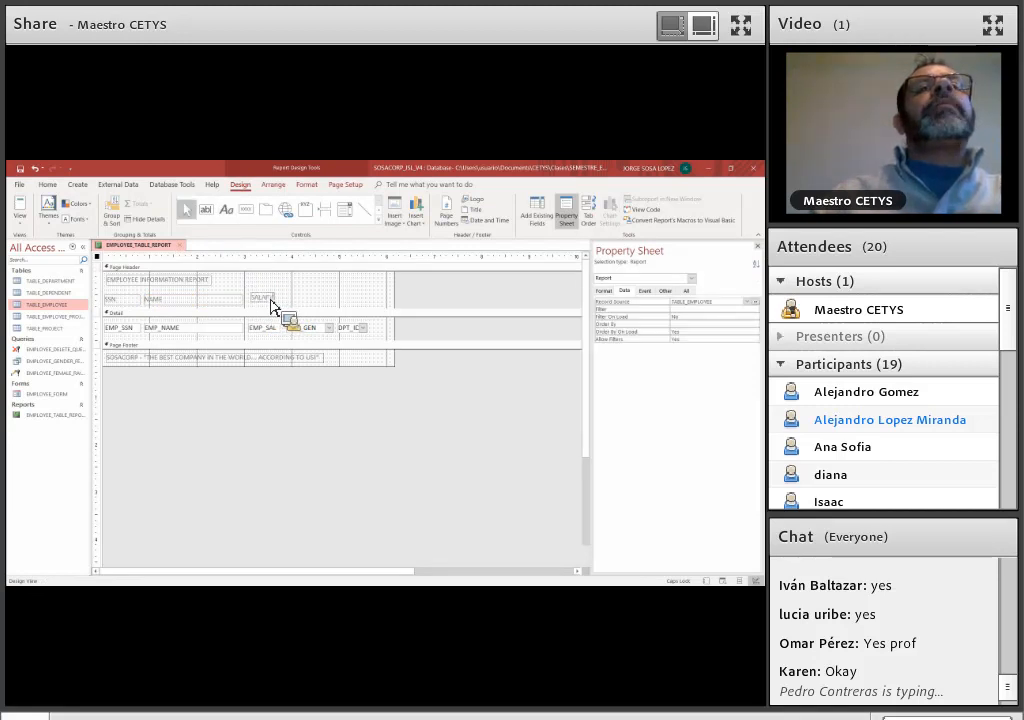
left_click(273, 297)
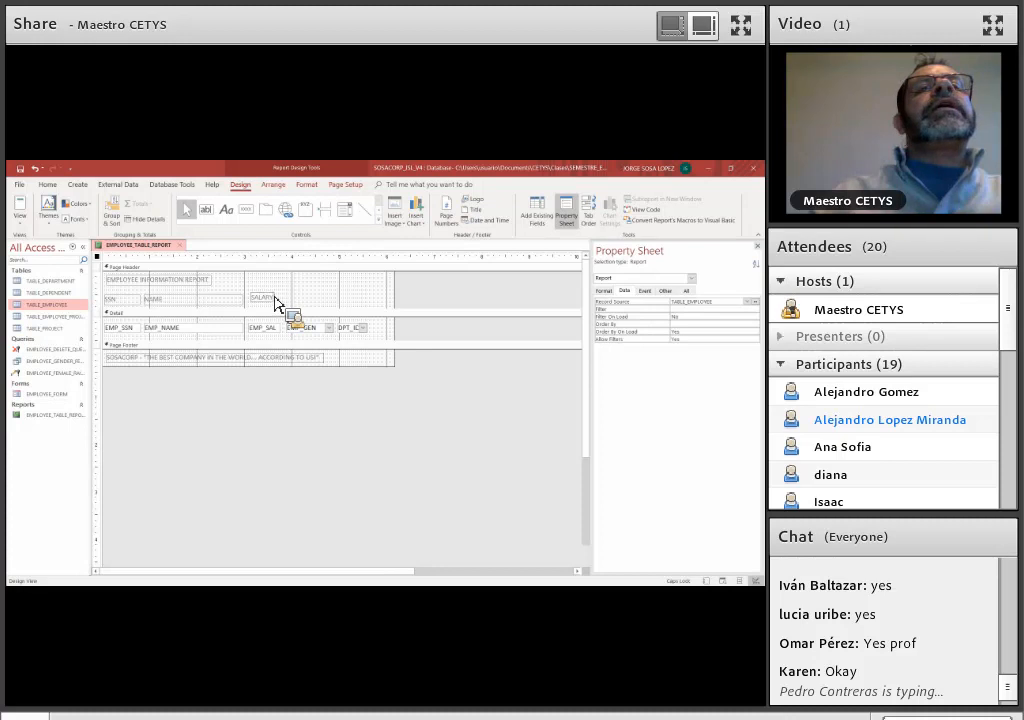
left_click(274, 300)
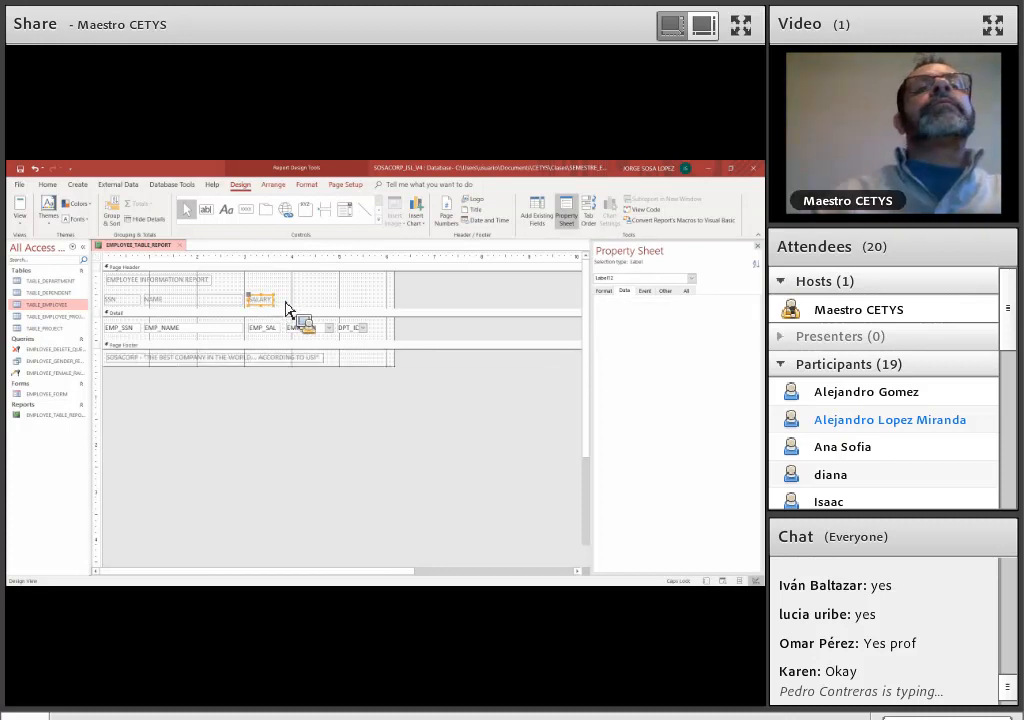
Add a GENDER label to the Page Header and move it above EMP_GEN, level with the SALARY label
left_click(306, 304)
left_click(228, 210)
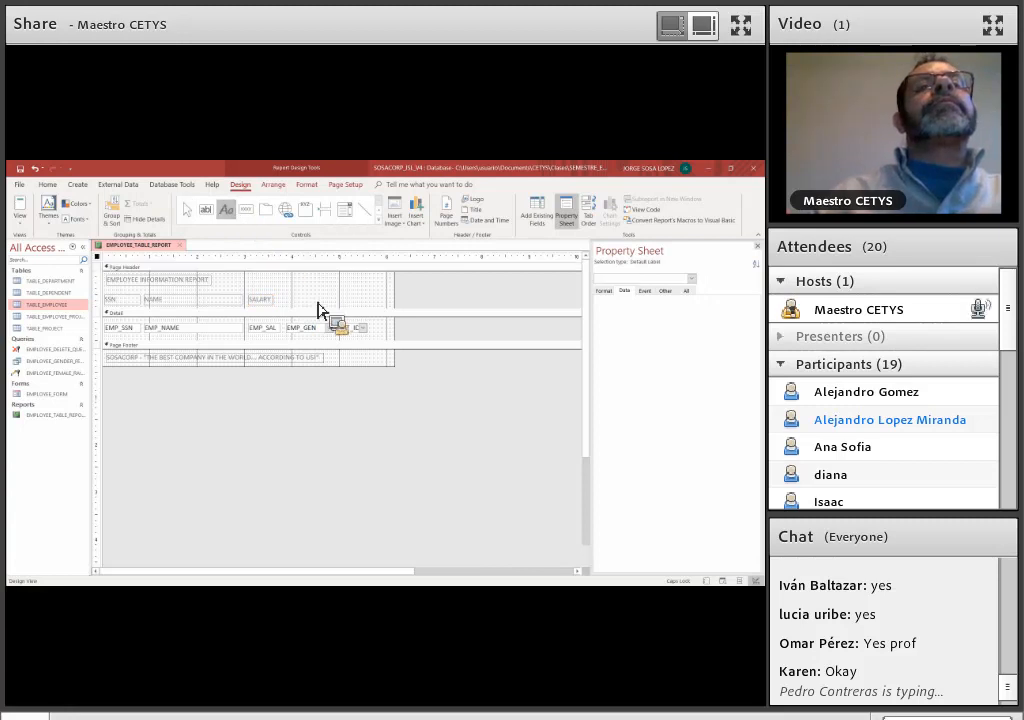
key("Escape")
type("GENDER")
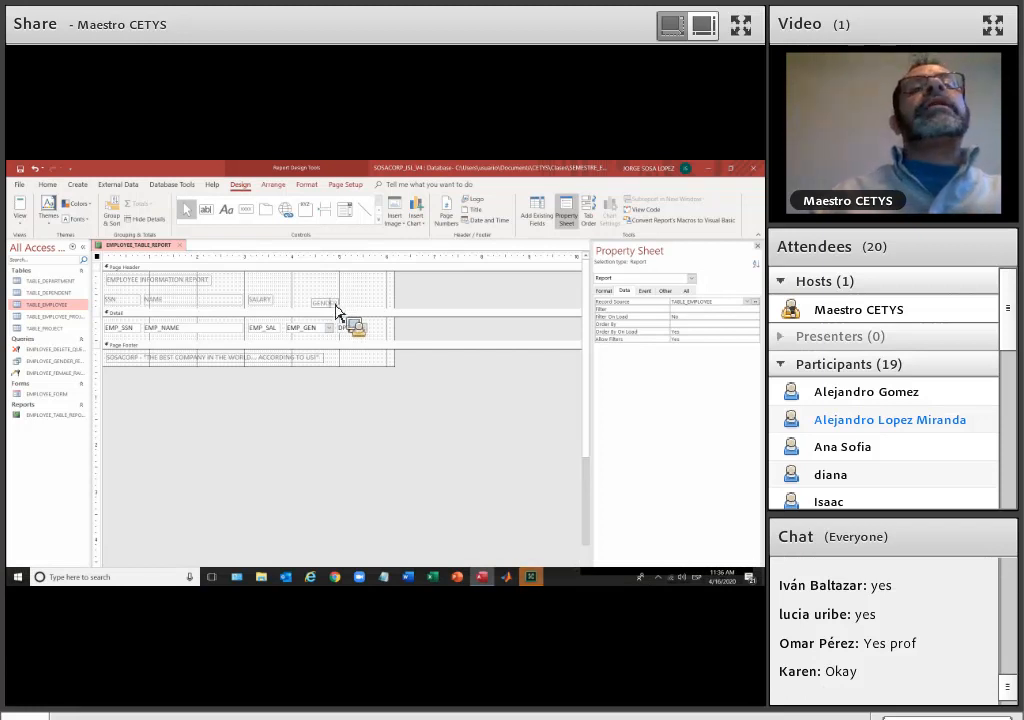
left_click(320, 300)
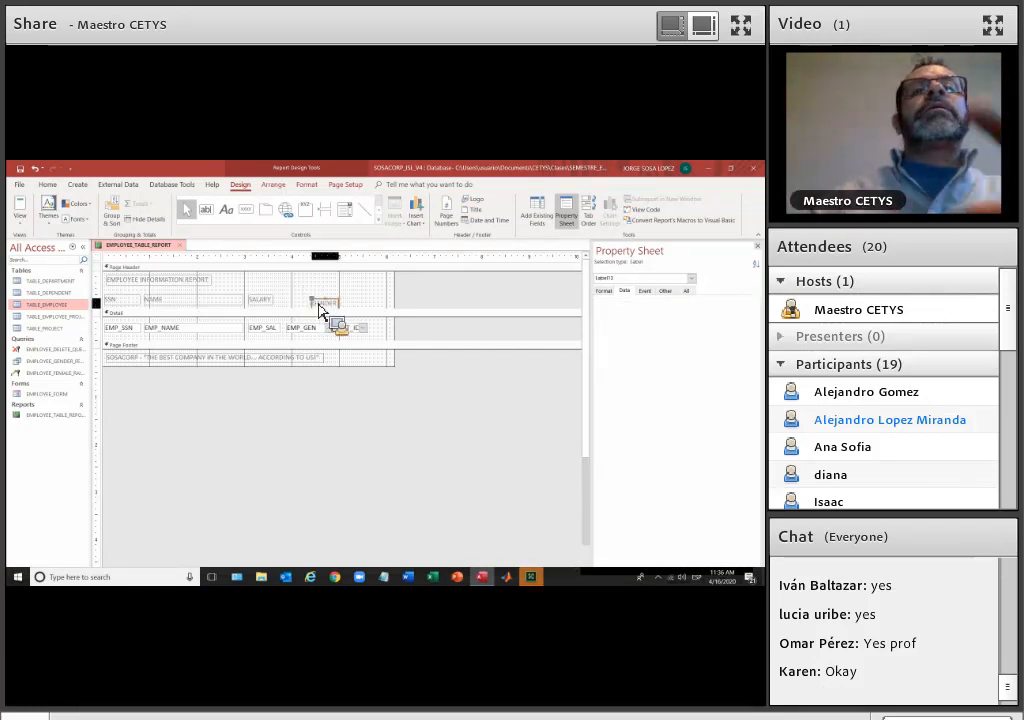
left_click_drag(315, 304, 329, 304)
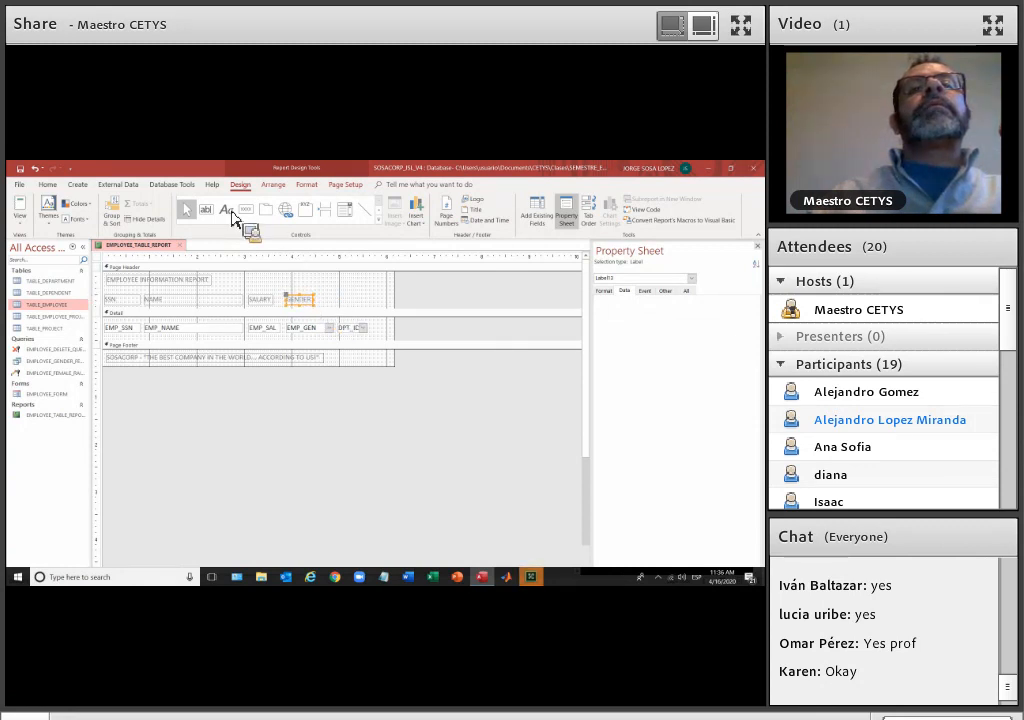
Add a DEPARTMENT label to the Page Header and move it above DPT_ID, level with the GENDER label
left_click(232, 218)
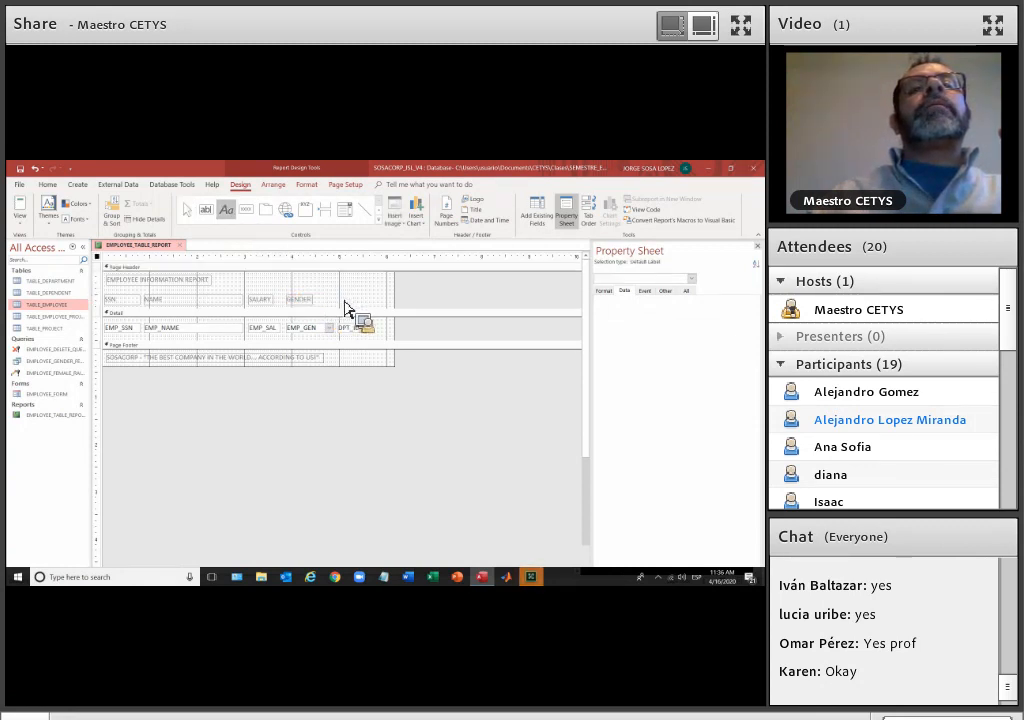
left_click(345, 302)
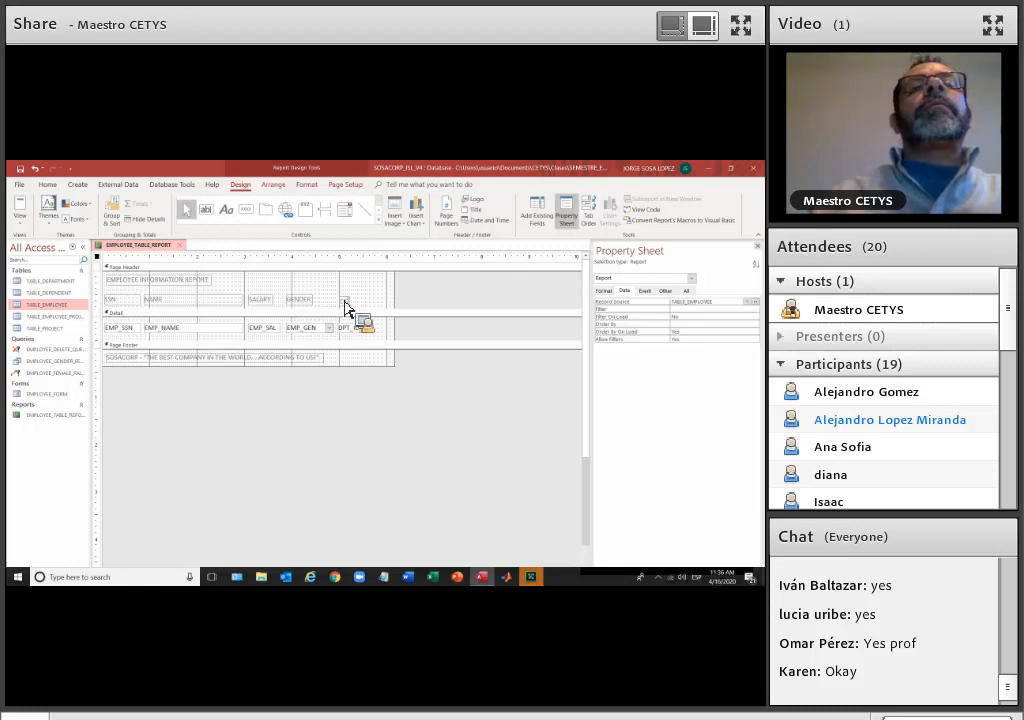
type("DEPT")
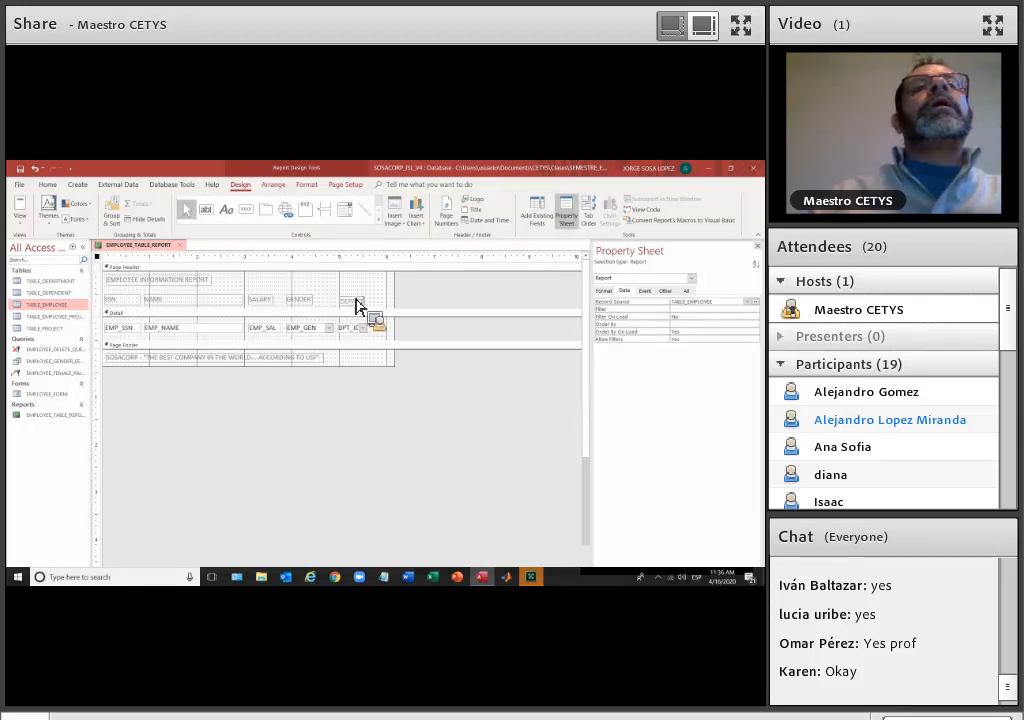
left_click(356, 305)
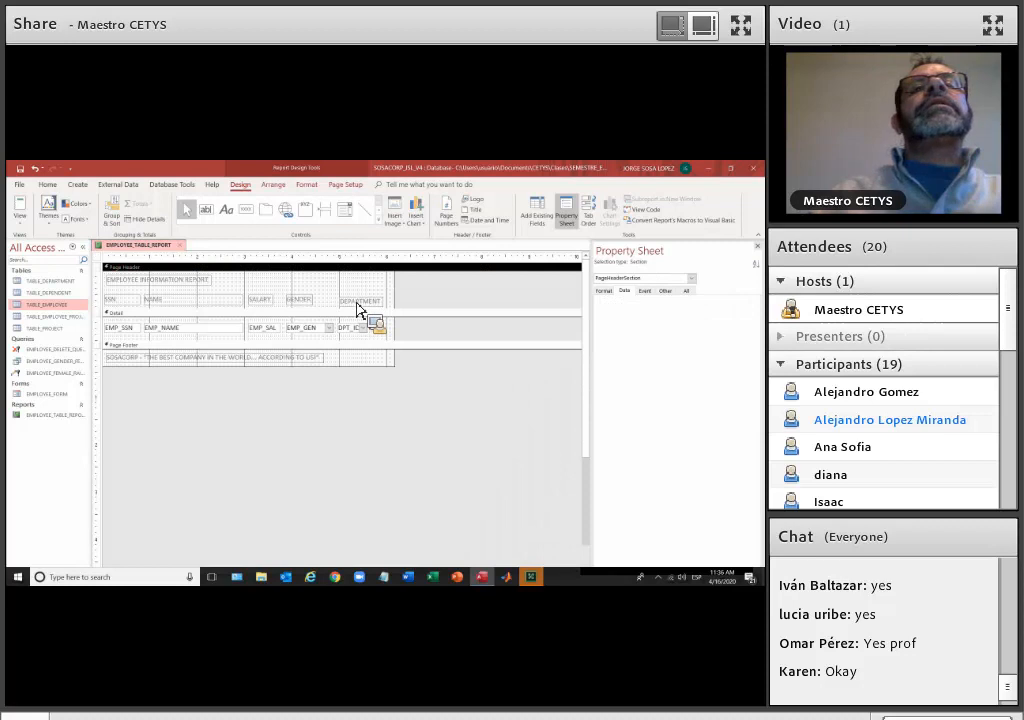
left_click(358, 303)
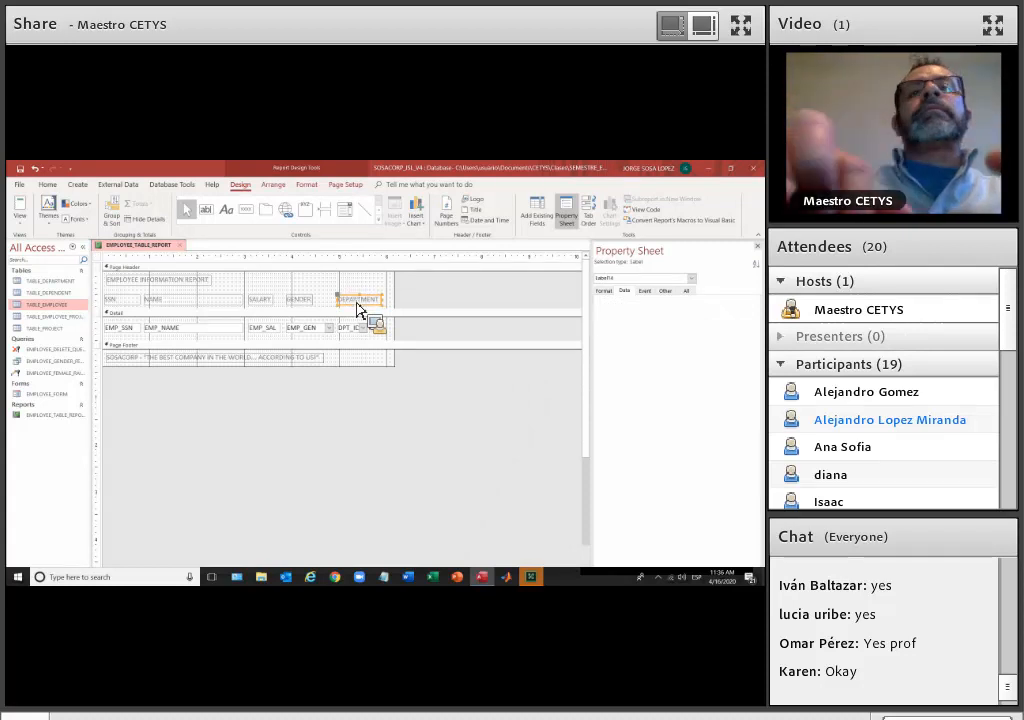
key("Left")
key("Left")
left_click_drag(356, 310, 336, 297)
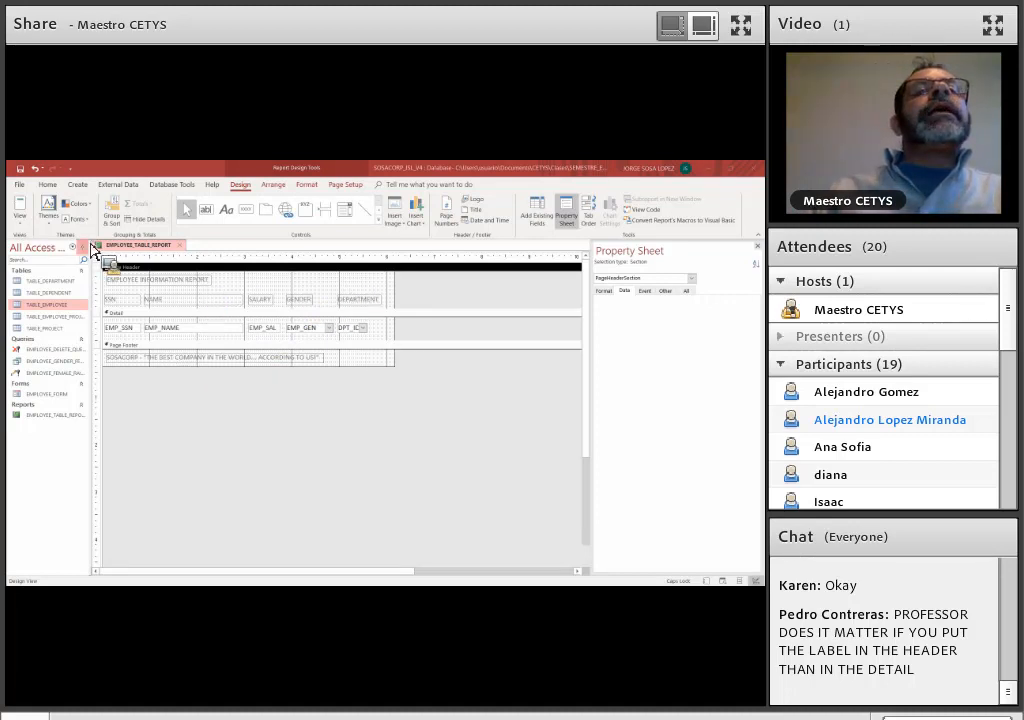
Preview the finished column headings in Report View and return to Design View
left_click(22, 224)
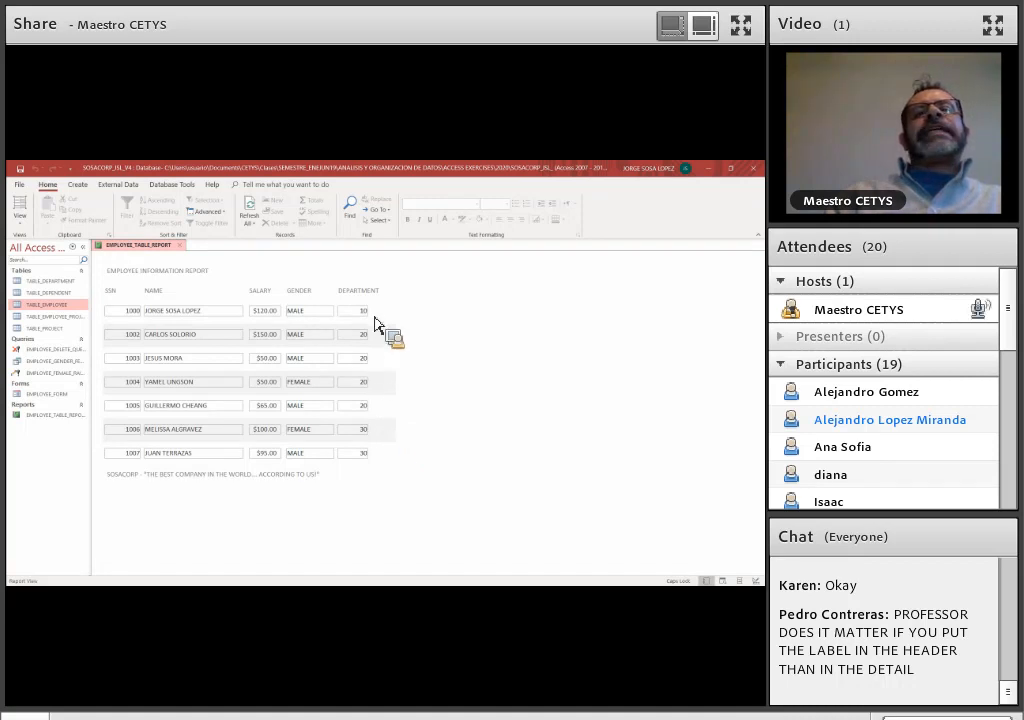
left_click(20, 218)
left_click(43, 303)
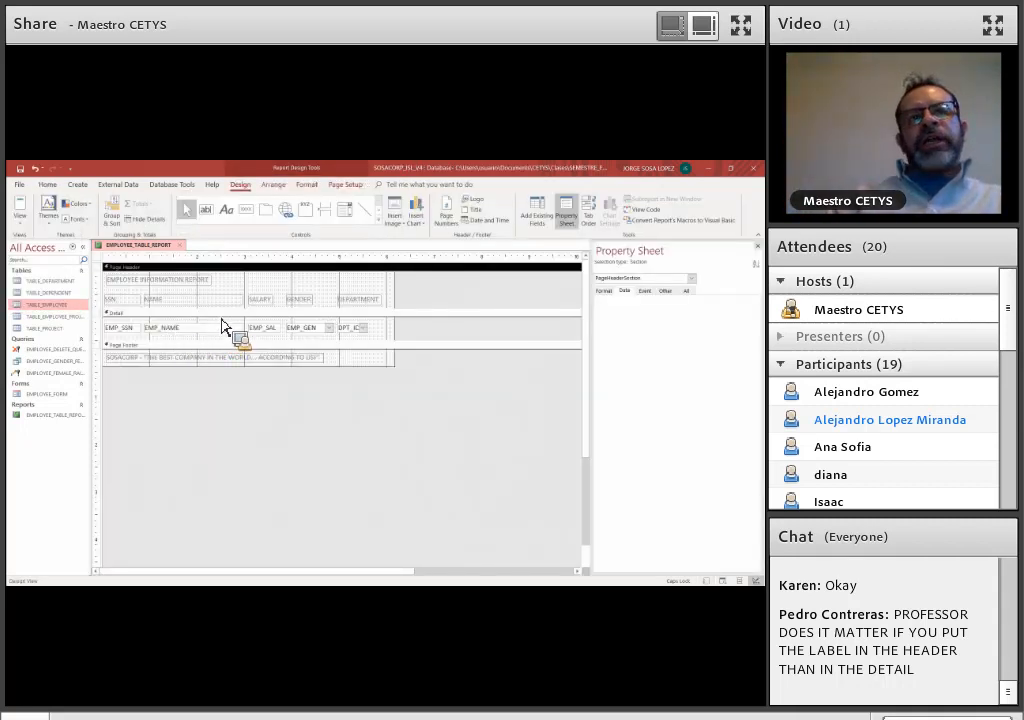
Heighten the Detail section and move its five employee fields down to make room above them
left_click(224, 327)
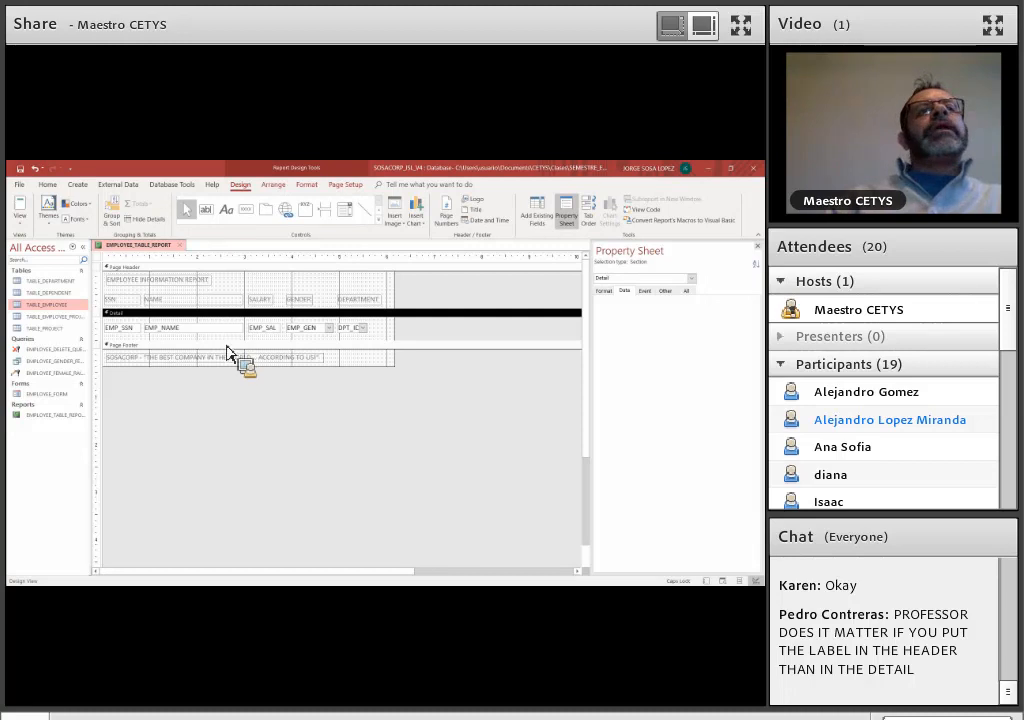
left_click_drag(227, 343, 233, 398)
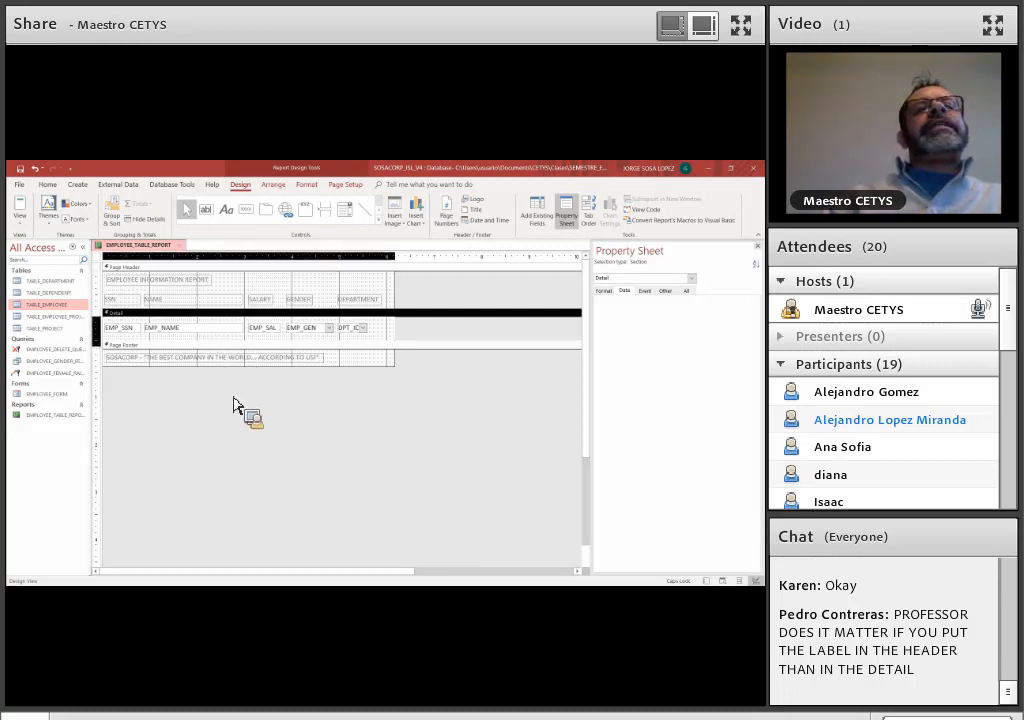
left_click_drag(368, 347, 128, 333)
key("Down")
key("Down")
key("Down")
key("Down")
key("Down")
key("Down")
key("Down")
key("Down")
key("Down")
key("Down")
Move the five column heading labels from the Page Header to above the Detail fields, and shrink the Detail section to fit
mouse_move(135, 292)
left_mouse_down()
mouse_move(278, 289)
mouse_move(356, 305)
left_mouse_up()
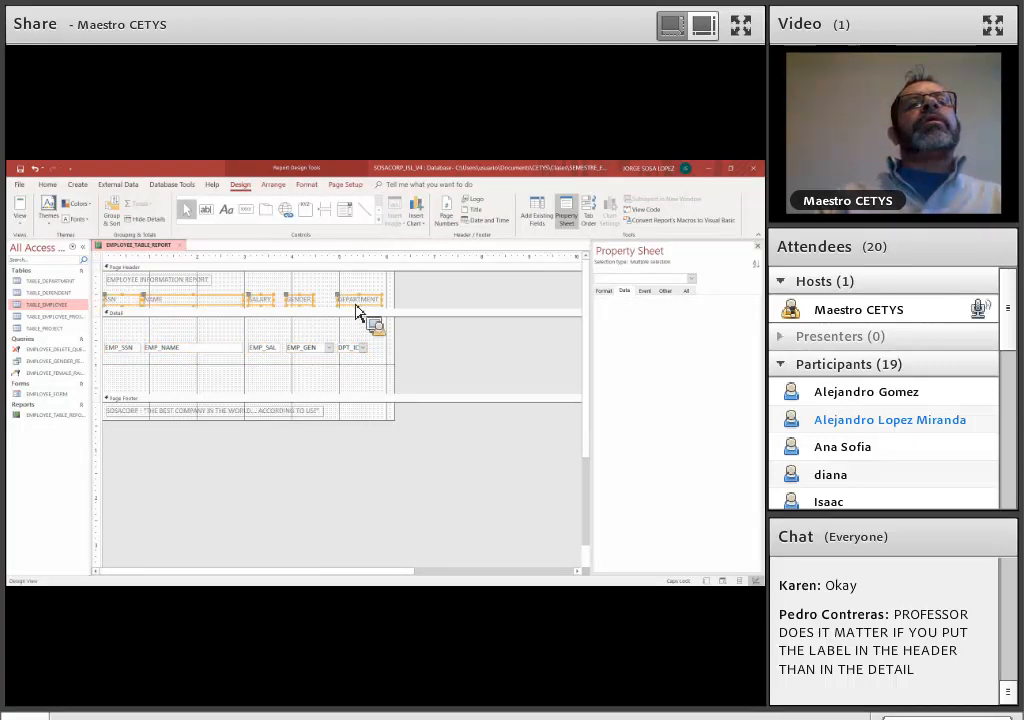
key("Delete")
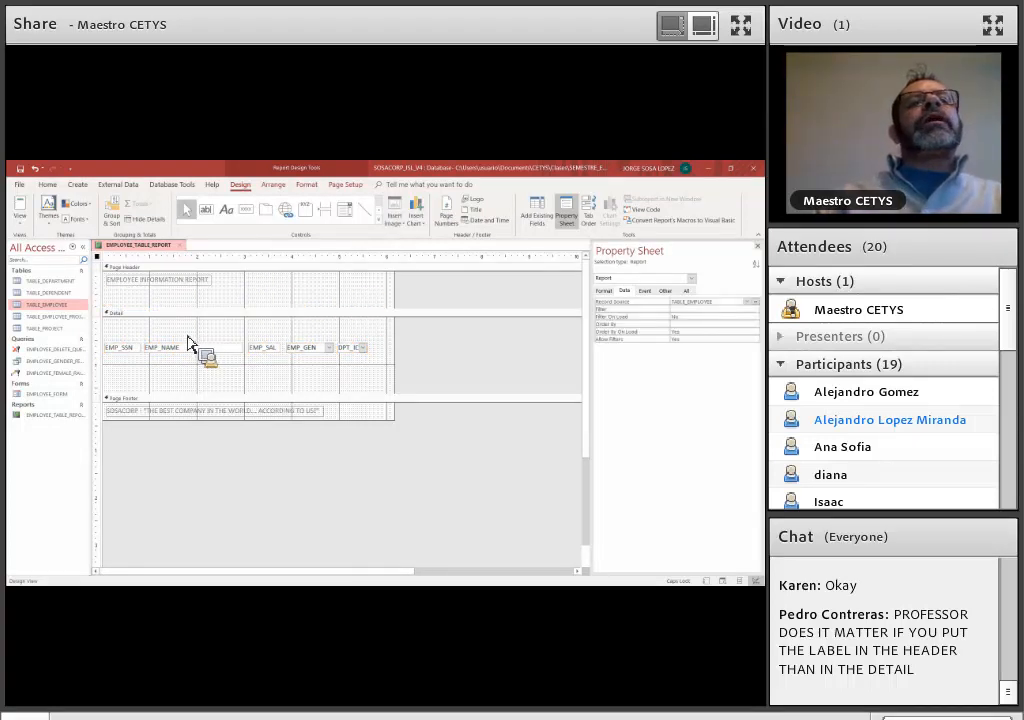
left_click(188, 340)
key("ctrl+v")
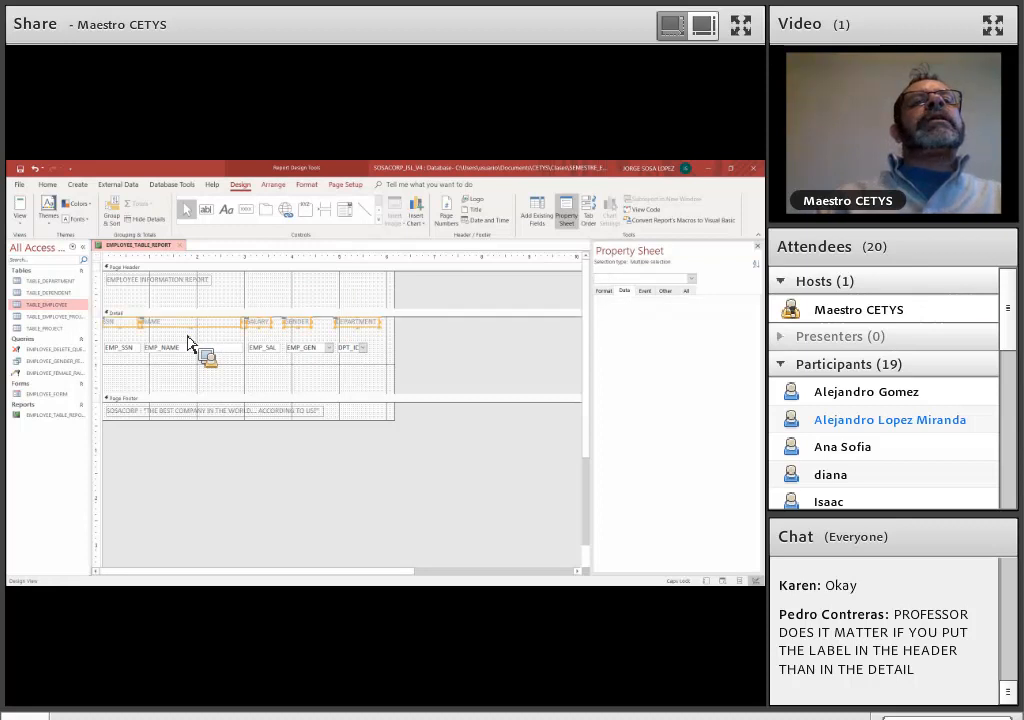
left_click_drag(188, 342, 230, 384)
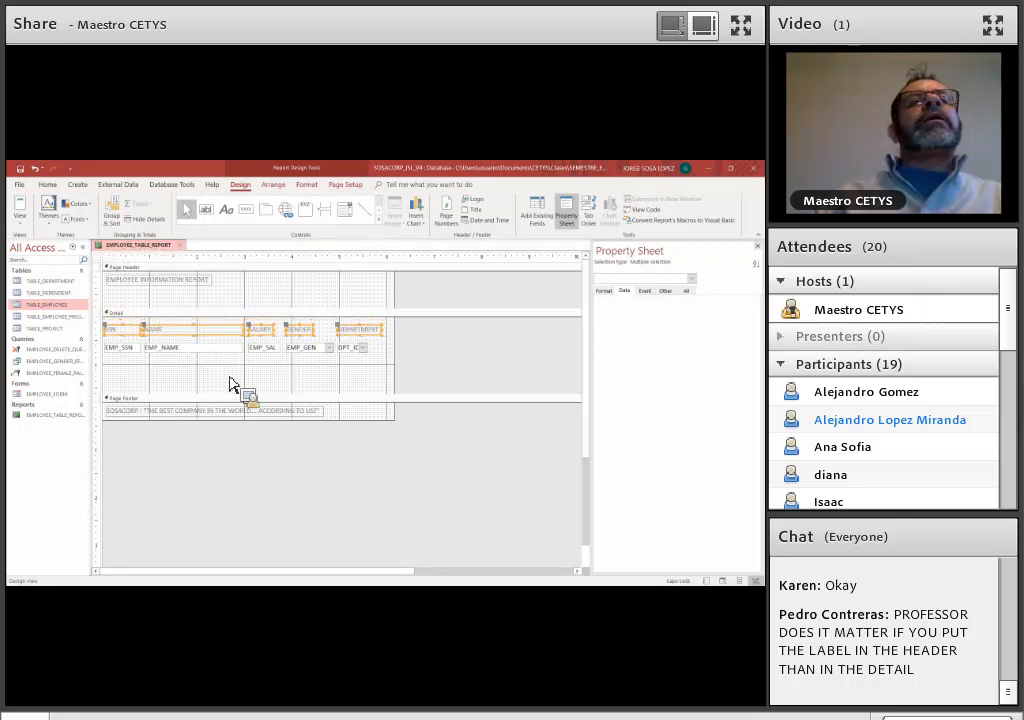
left_click(243, 391)
left_click_drag(246, 394, 251, 361)
left_click_drag(140, 346, 143, 345)
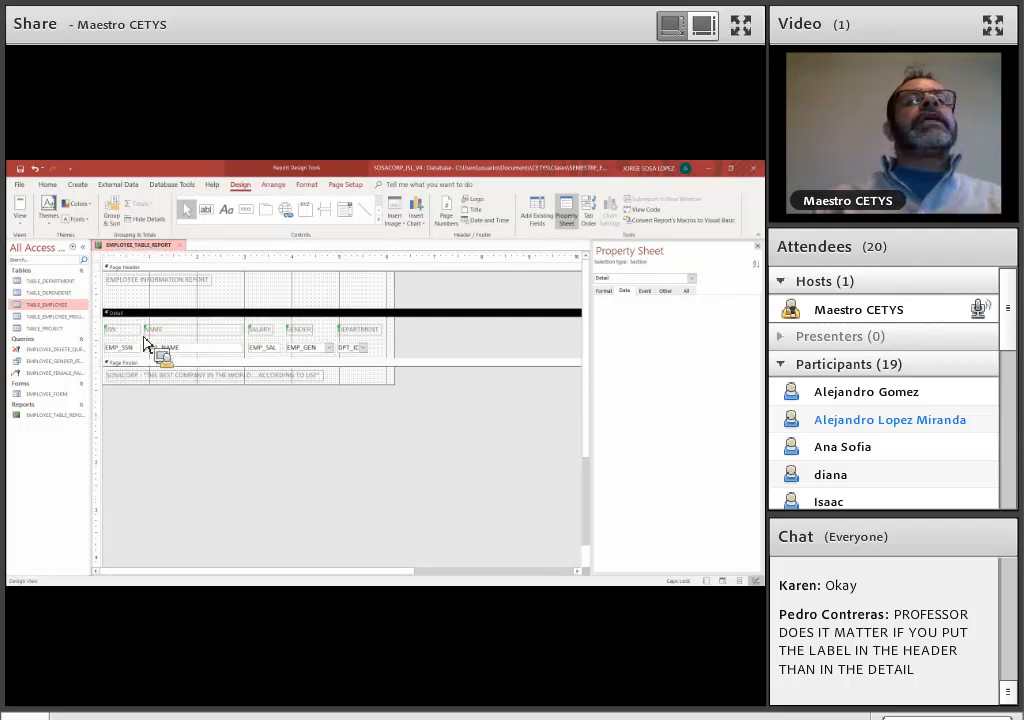
Preview the report with the headings in the Detail section, and return to the design with the headings in the Page Header
left_click(20, 218)
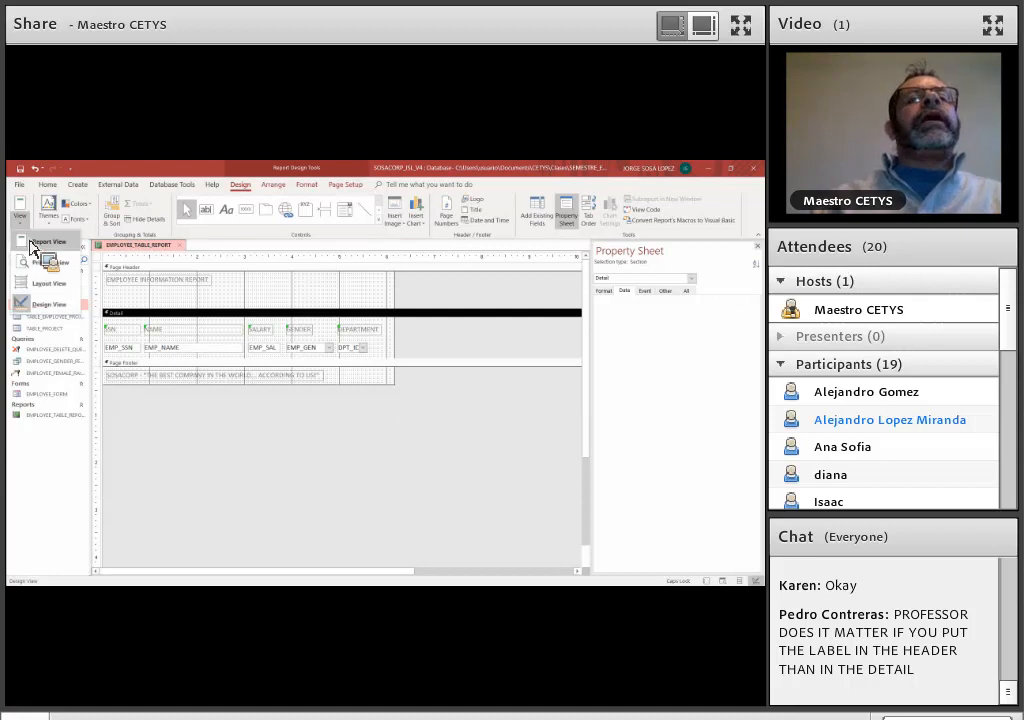
left_click(32, 244)
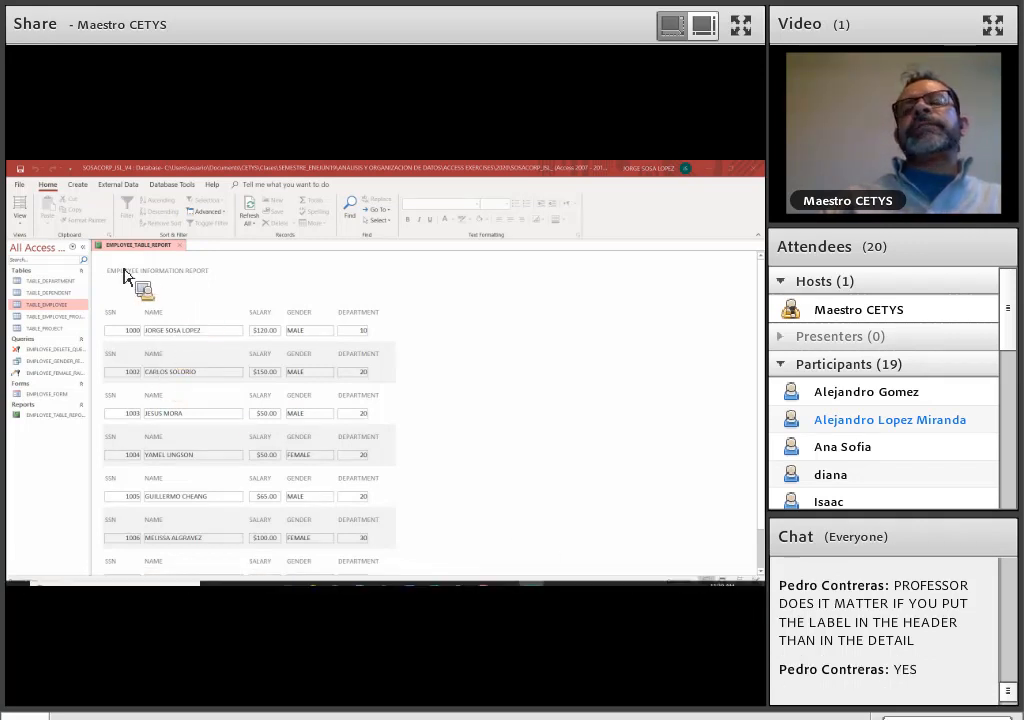
left_click(628, 389)
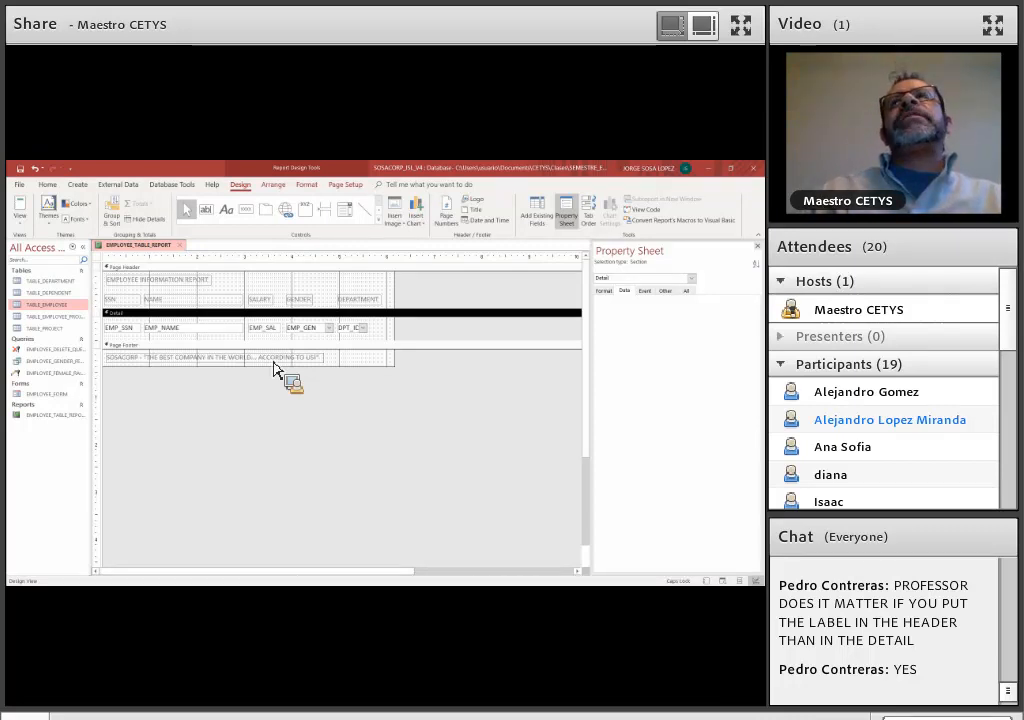
left_click_drag(275, 368, 574, 275)
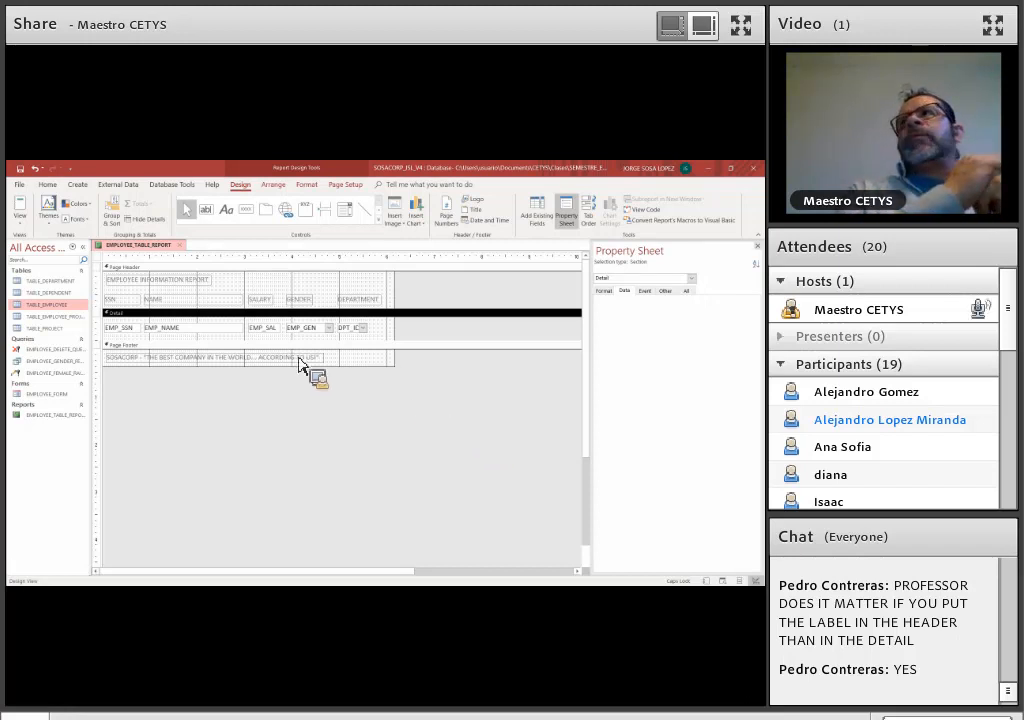
Close the Property Sheet and start a conditional formatting rule for EMP_SAL with the condition Field Value Is equal to
left_click(250, 332)
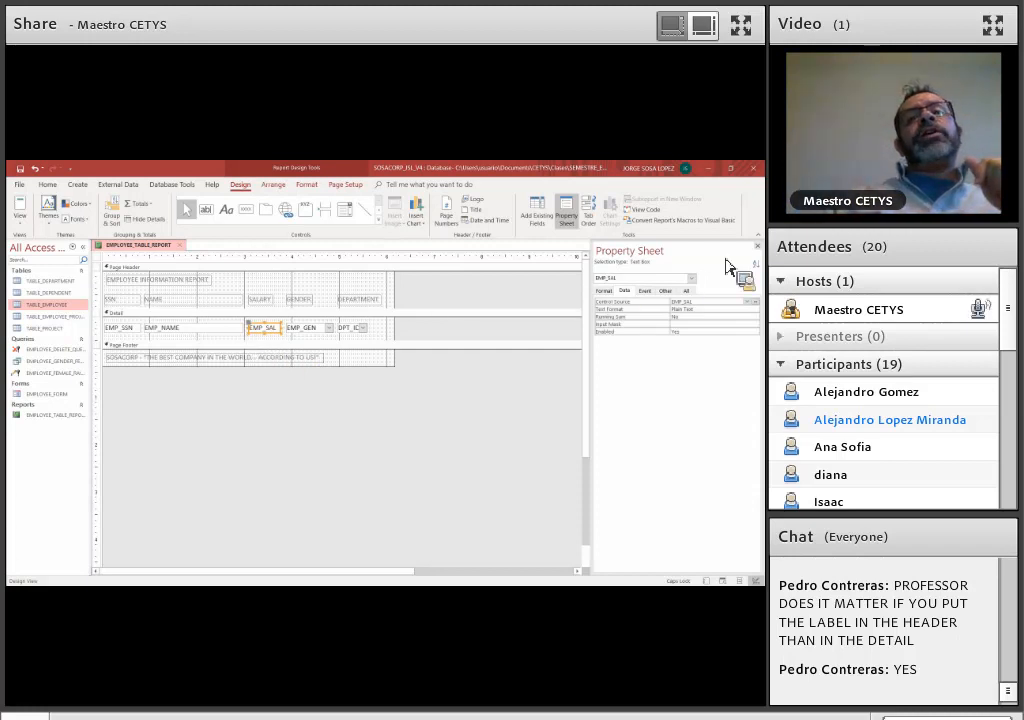
left_click(758, 246)
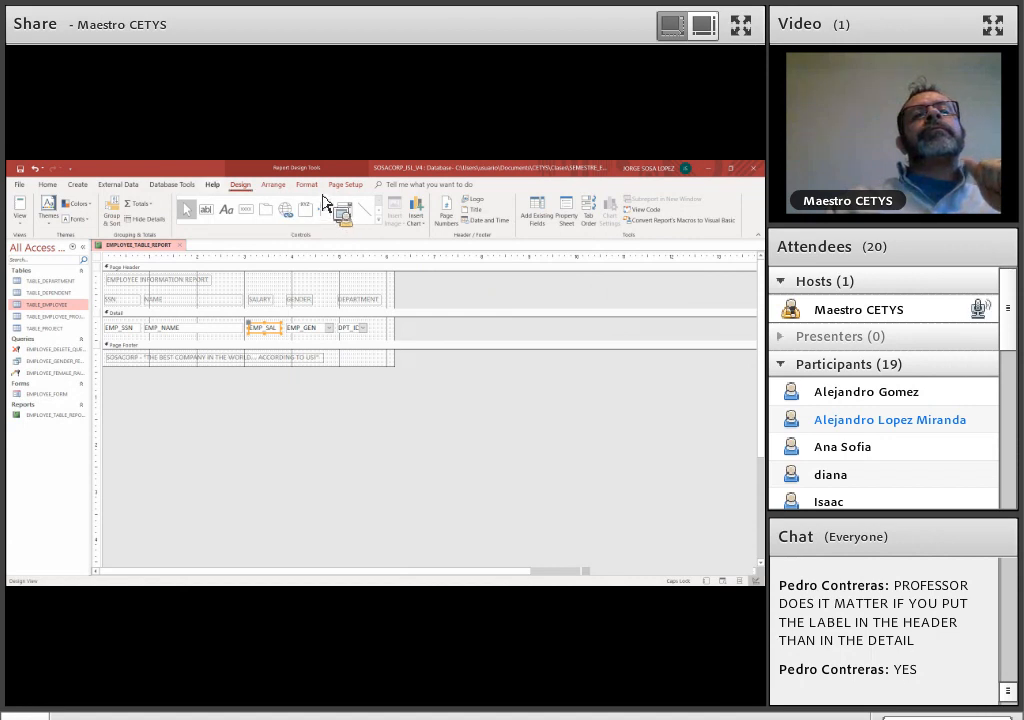
left_click(306, 185)
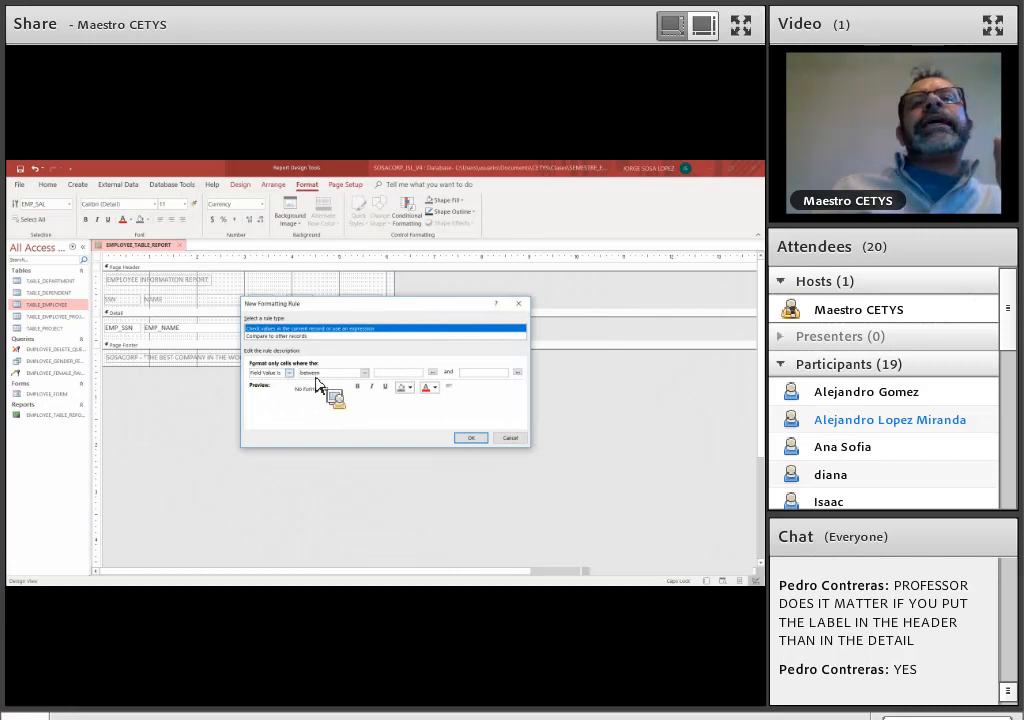
left_click(364, 373)
left_click(341, 394)
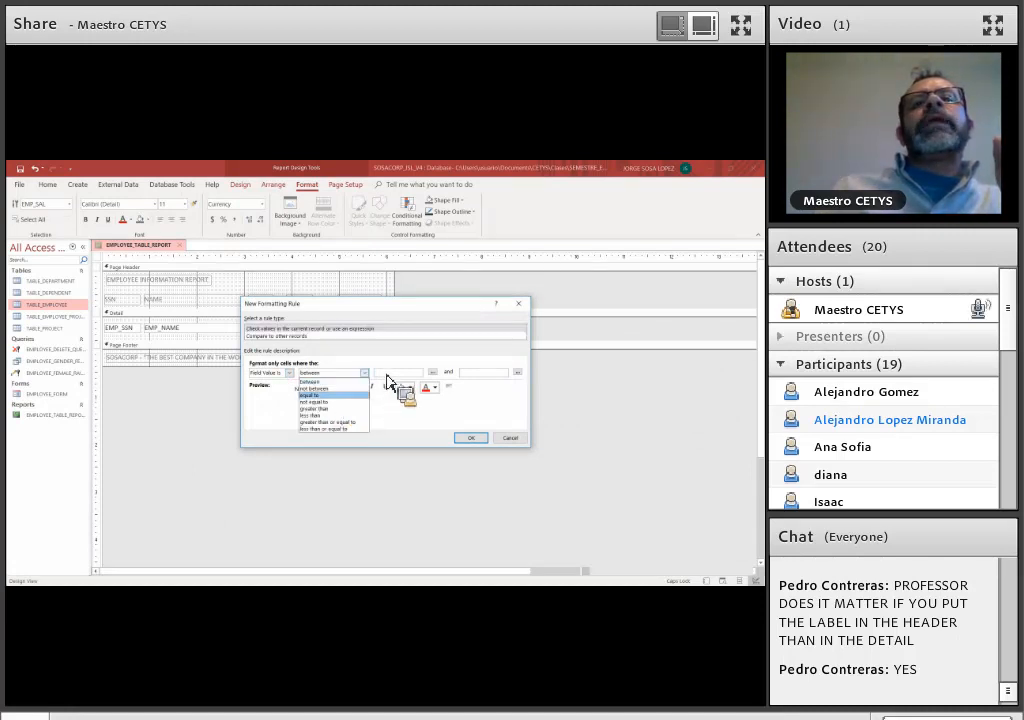
left_click(385, 373)
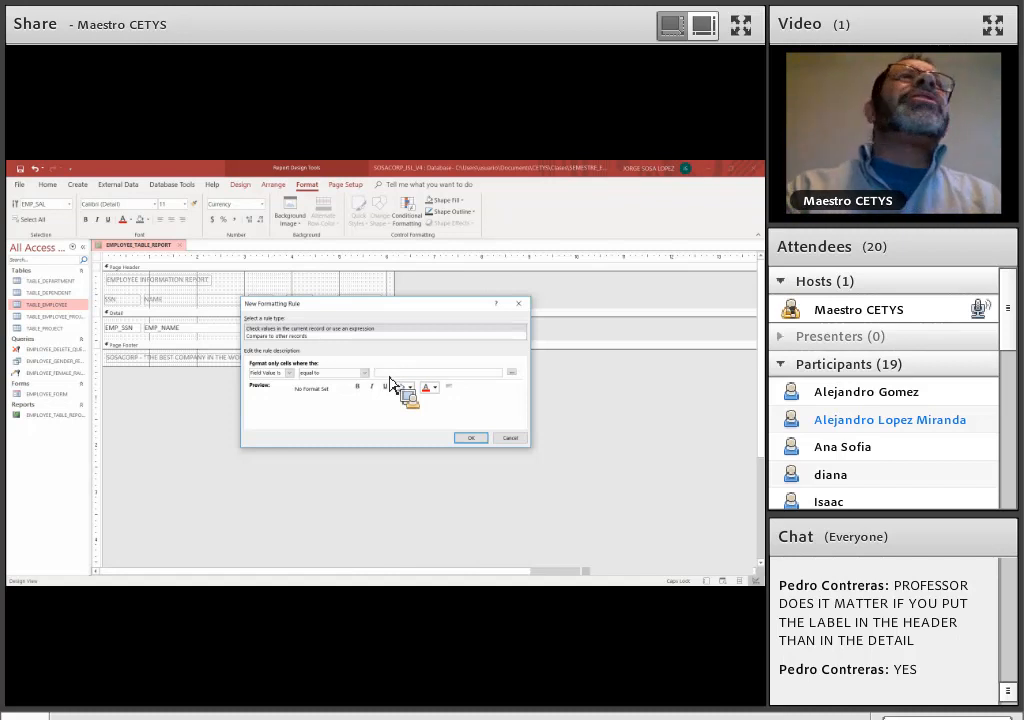
Enter DMAX("EMP_SAL", "TABLE_EMPLOYEE") as the comparison value of the formatting rule
type("MAX")
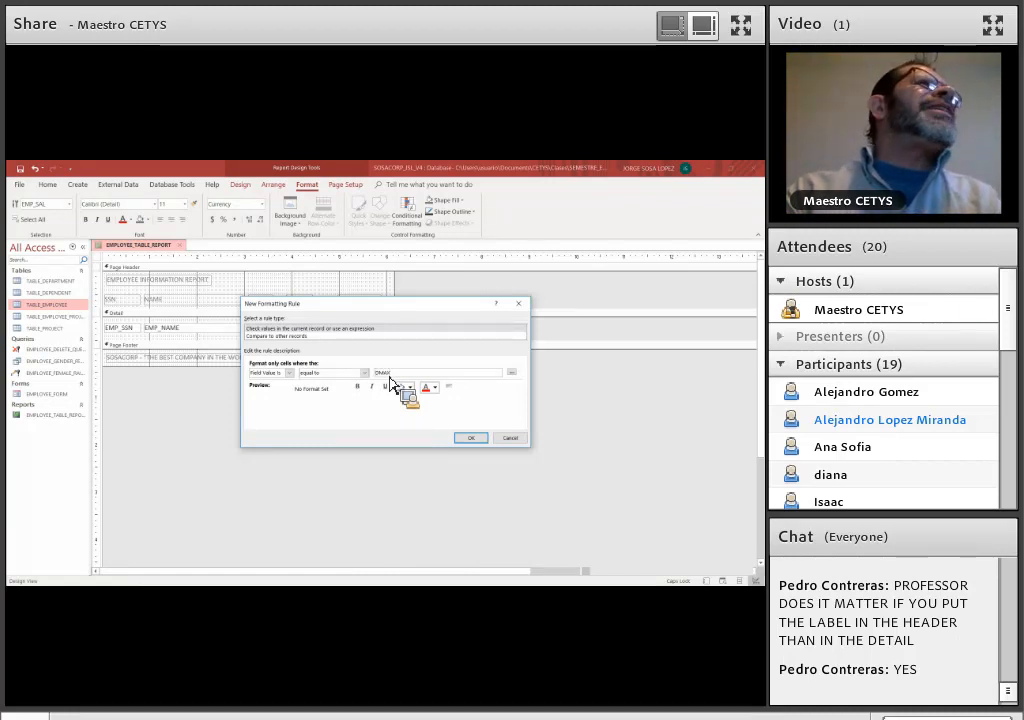
key("Caps_Lock")
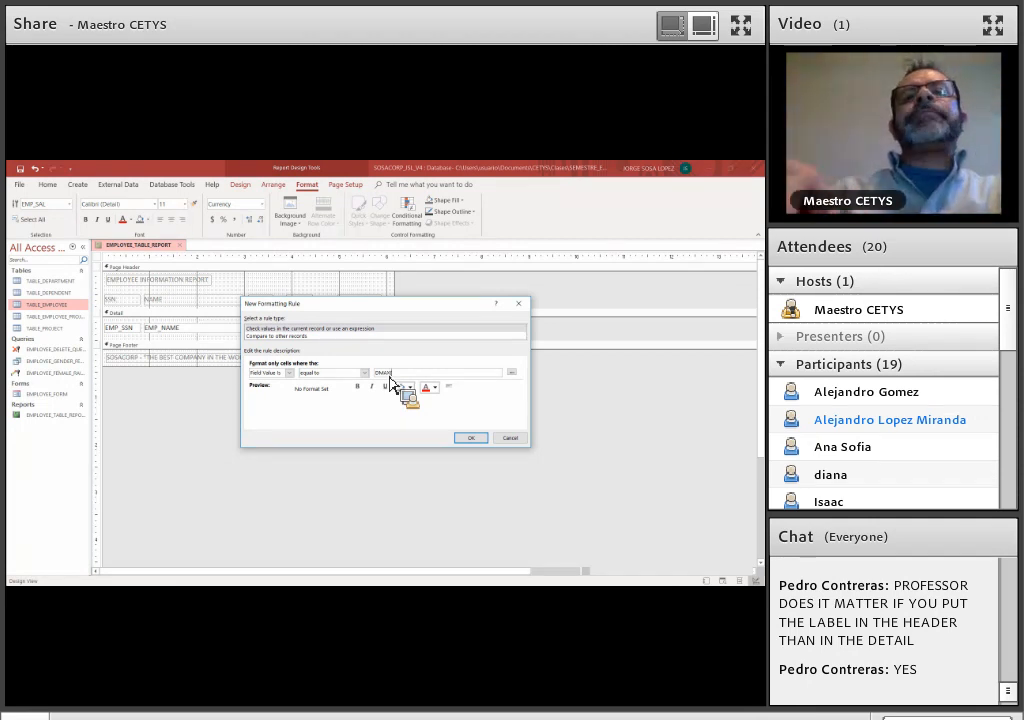
type("(\"[EMP")
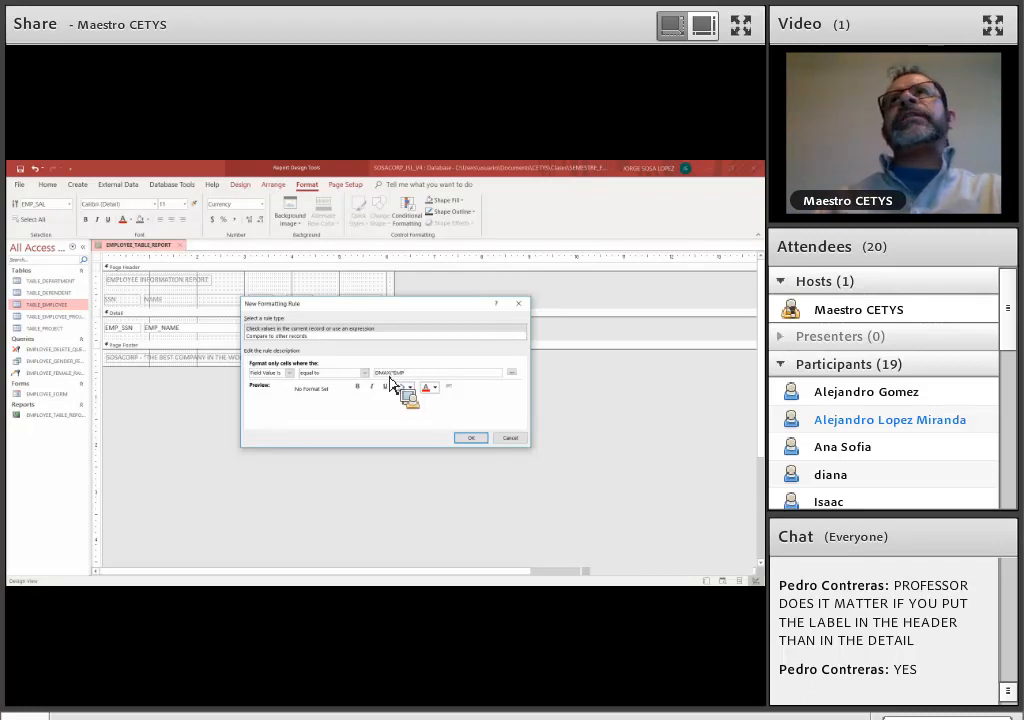
type("_SAL]\",")
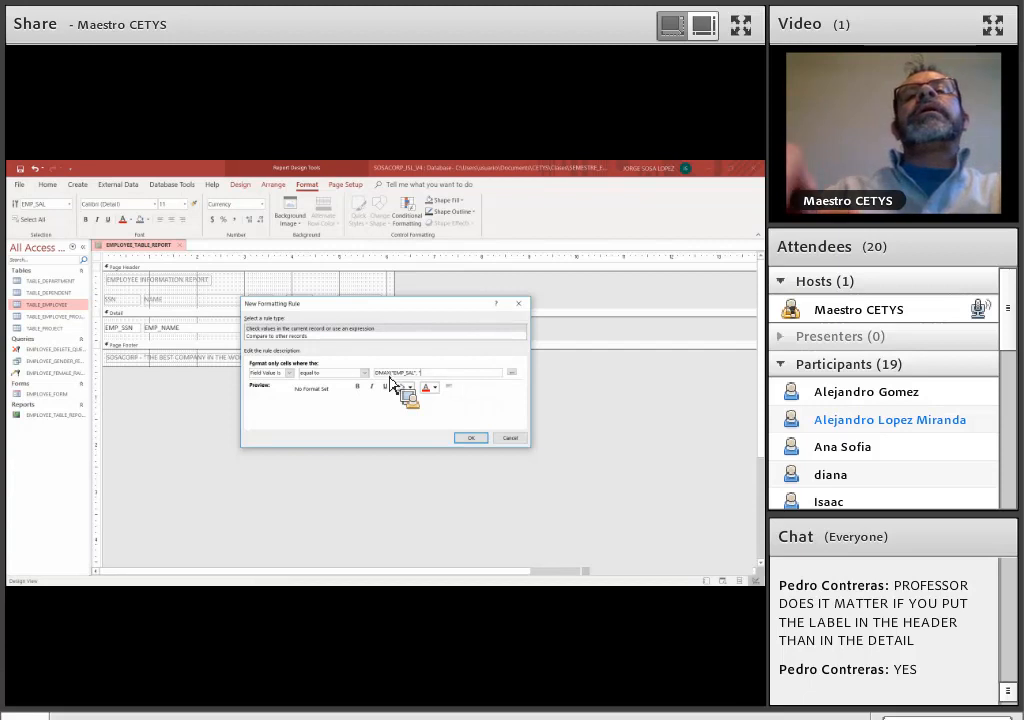
type("E_EMPLOYEE")
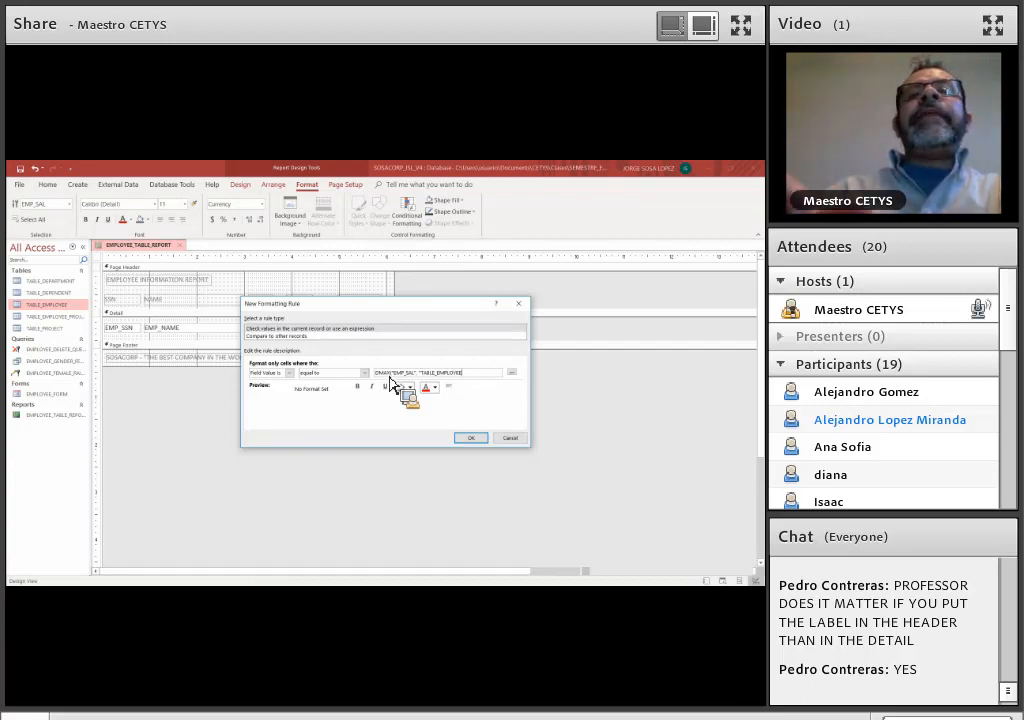
type("\")")
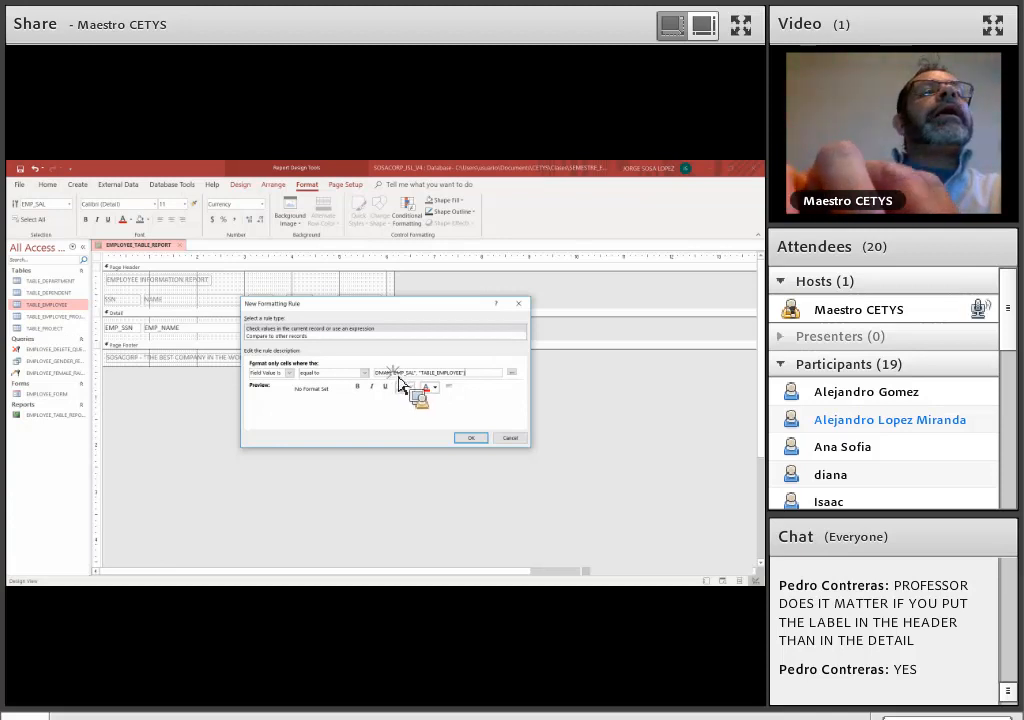
double_click(405, 373)
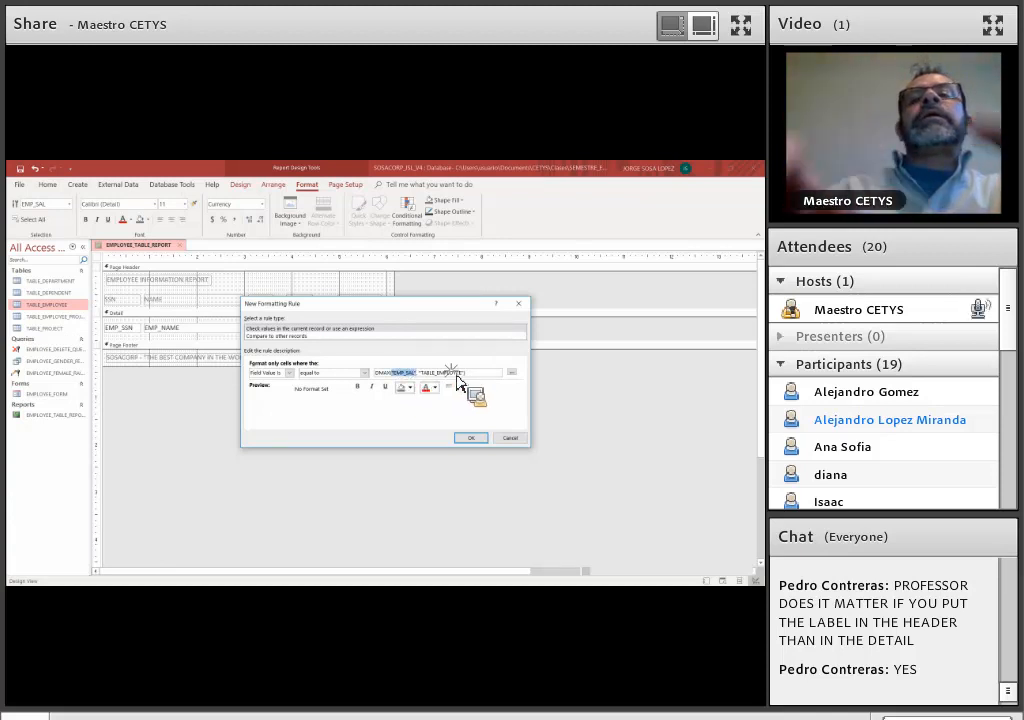
double_click(455, 373)
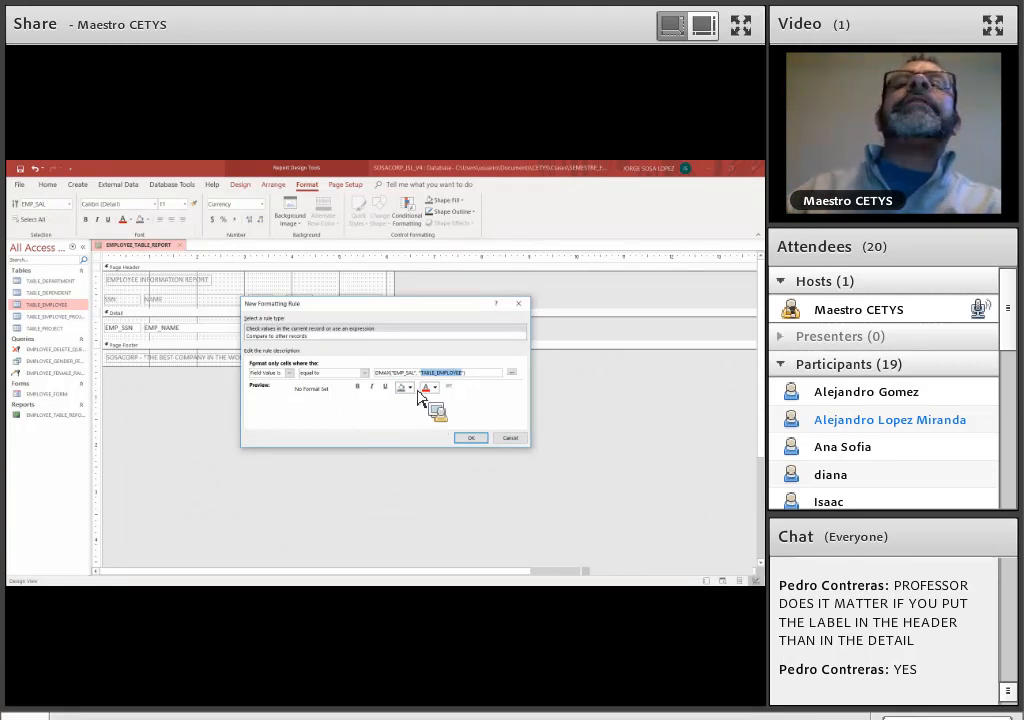
Format the rule's matching values as bold, italic and underlined with a light blue fill, and accept the rule
left_click(410, 388)
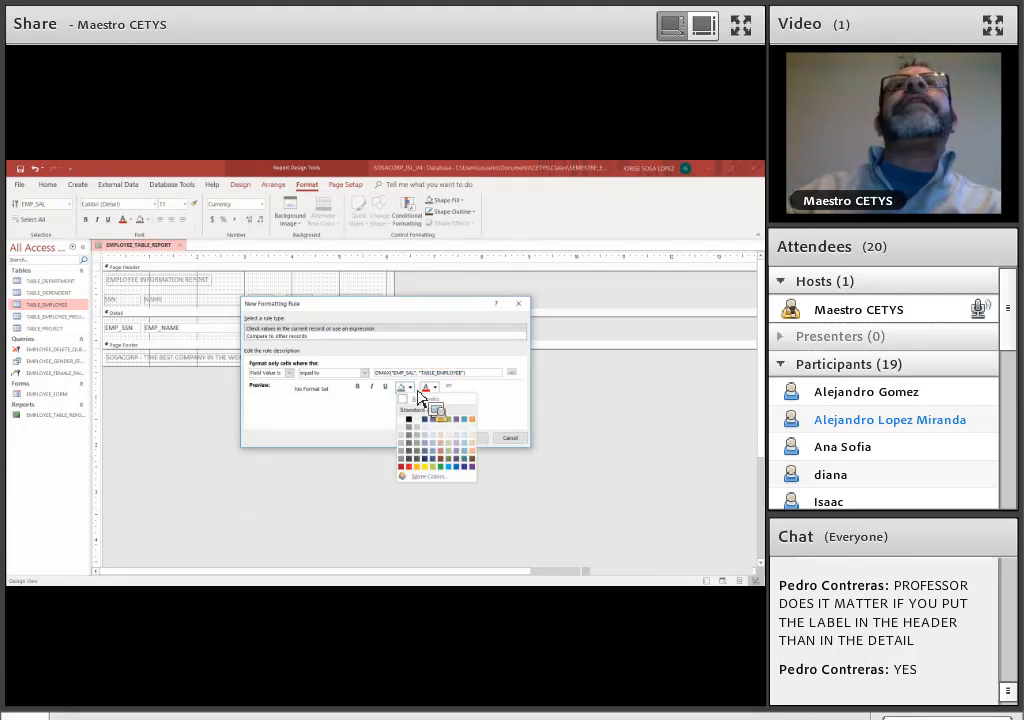
left_click(359, 388)
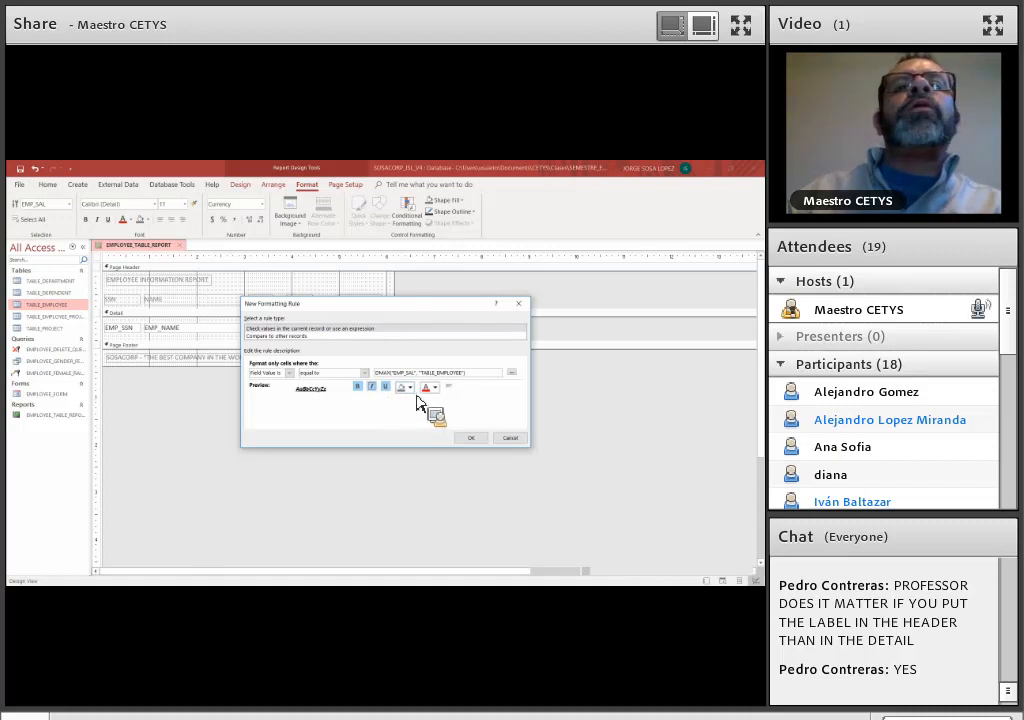
left_click(410, 388)
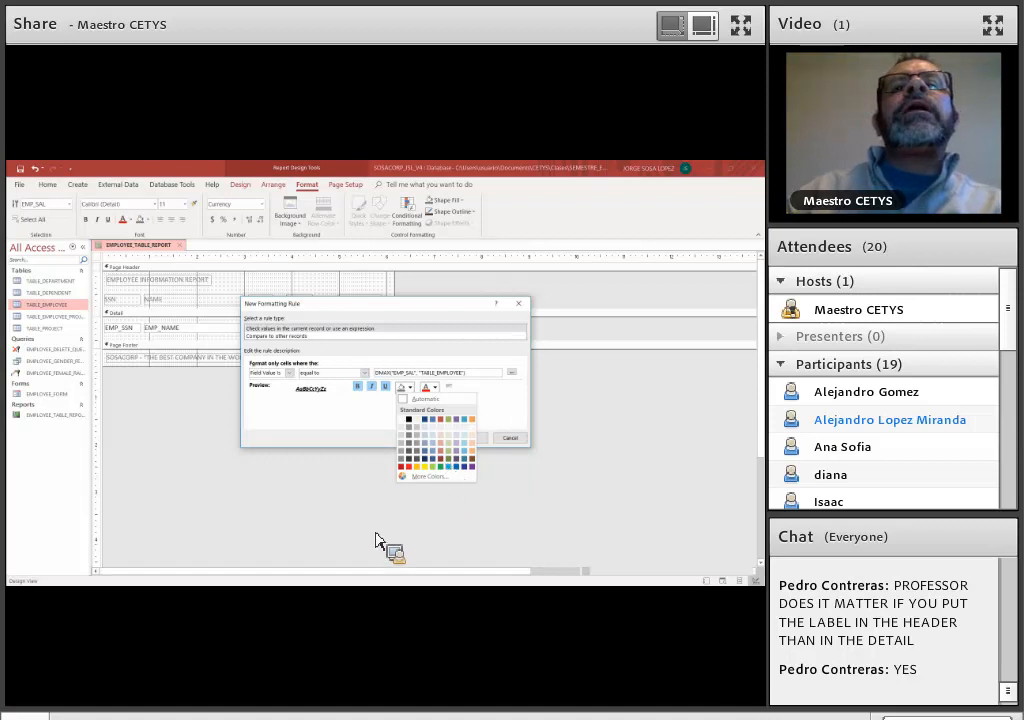
left_click(448, 467)
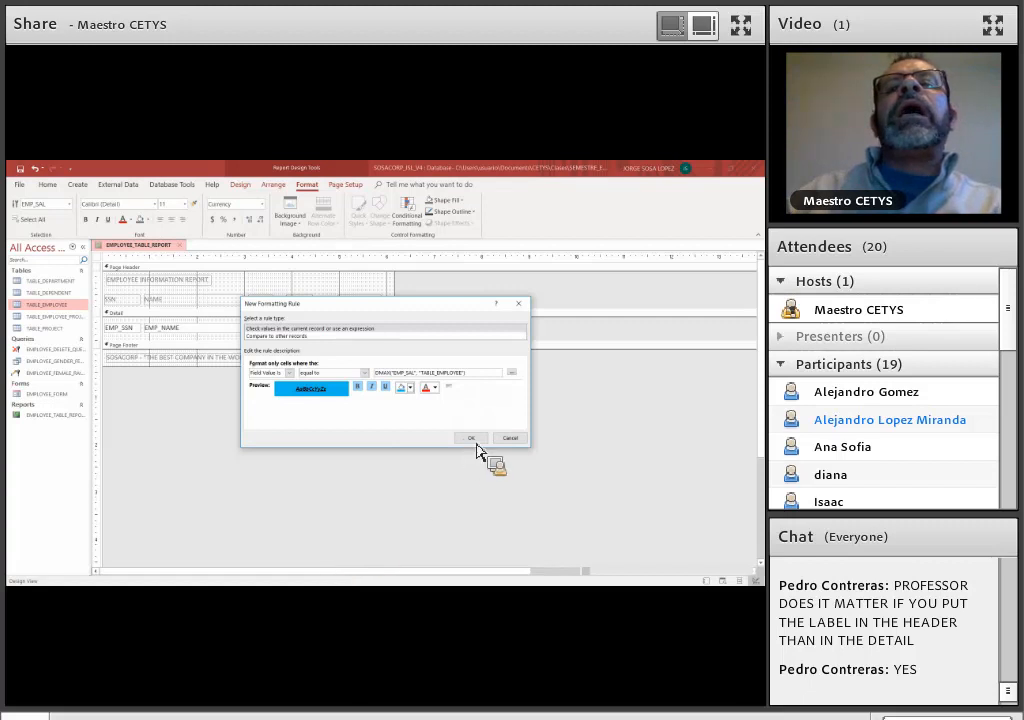
left_click(475, 442)
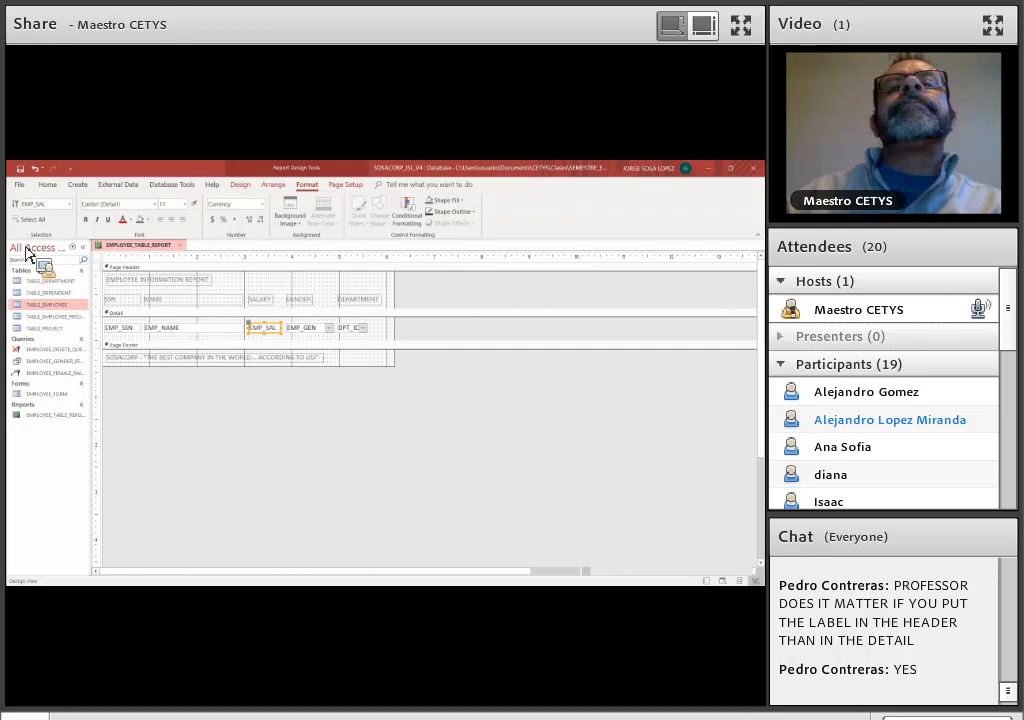
Preview EMPLOYEE_TABLE_REPORT in Report View to check the salary formatting, and close and reopen the report
left_click(53, 188)
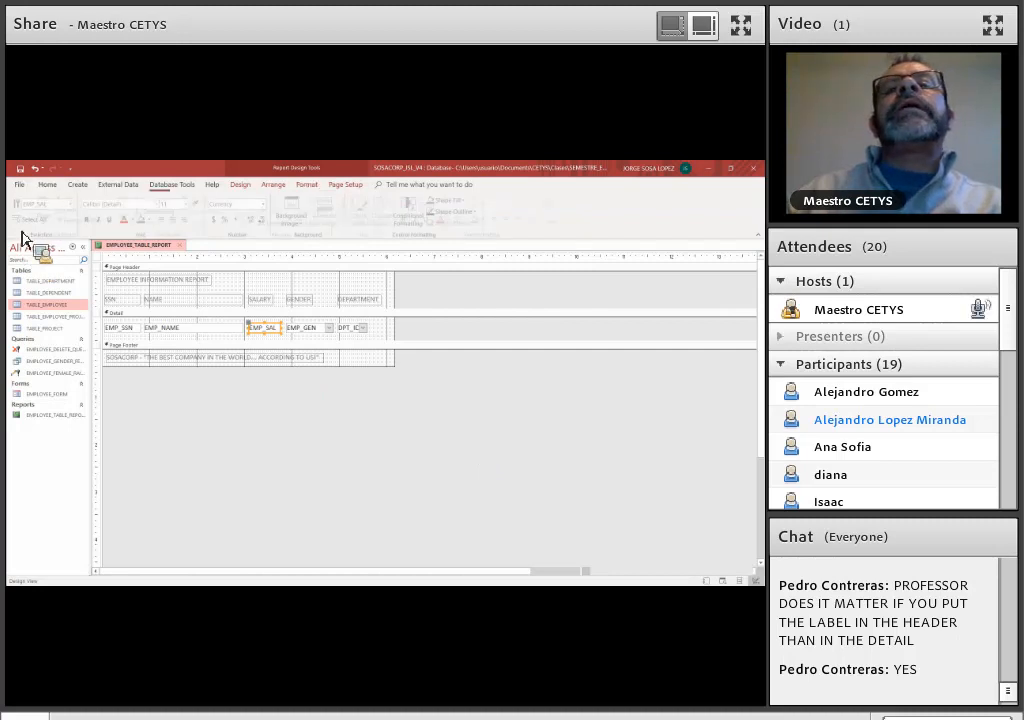
left_click(19, 222)
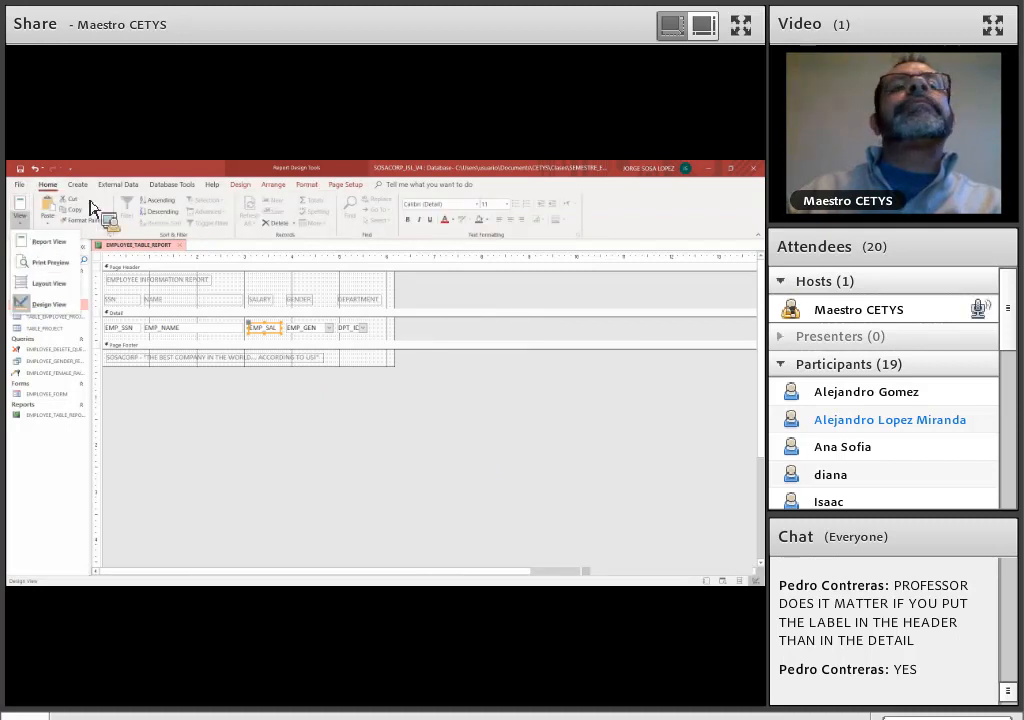
left_click(177, 170)
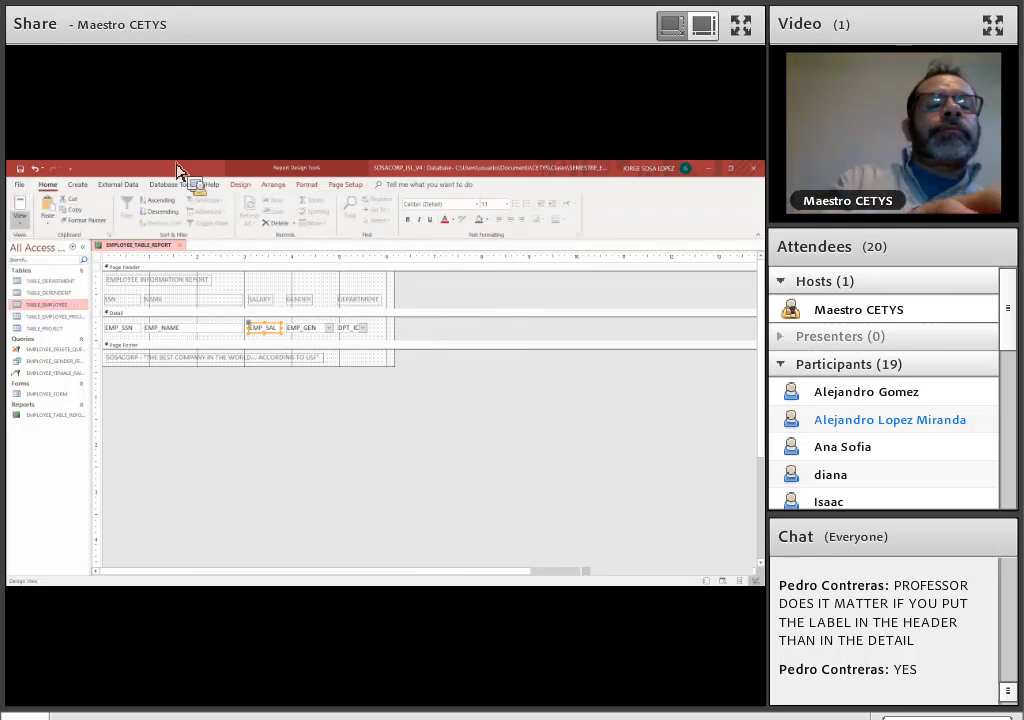
left_click(20, 222)
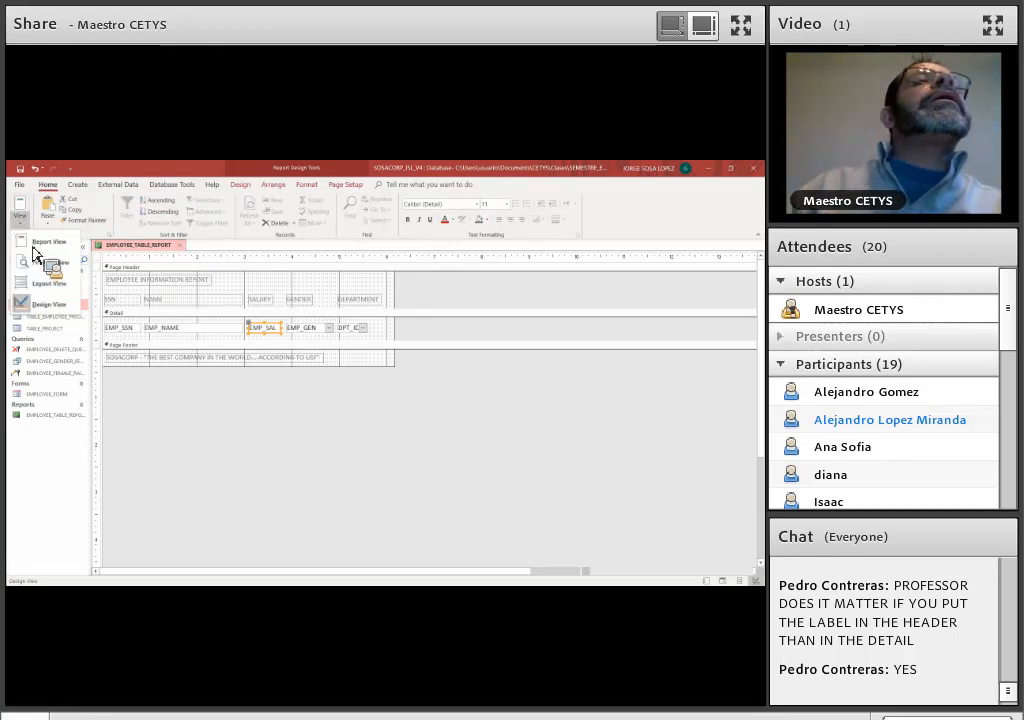
left_click(35, 245)
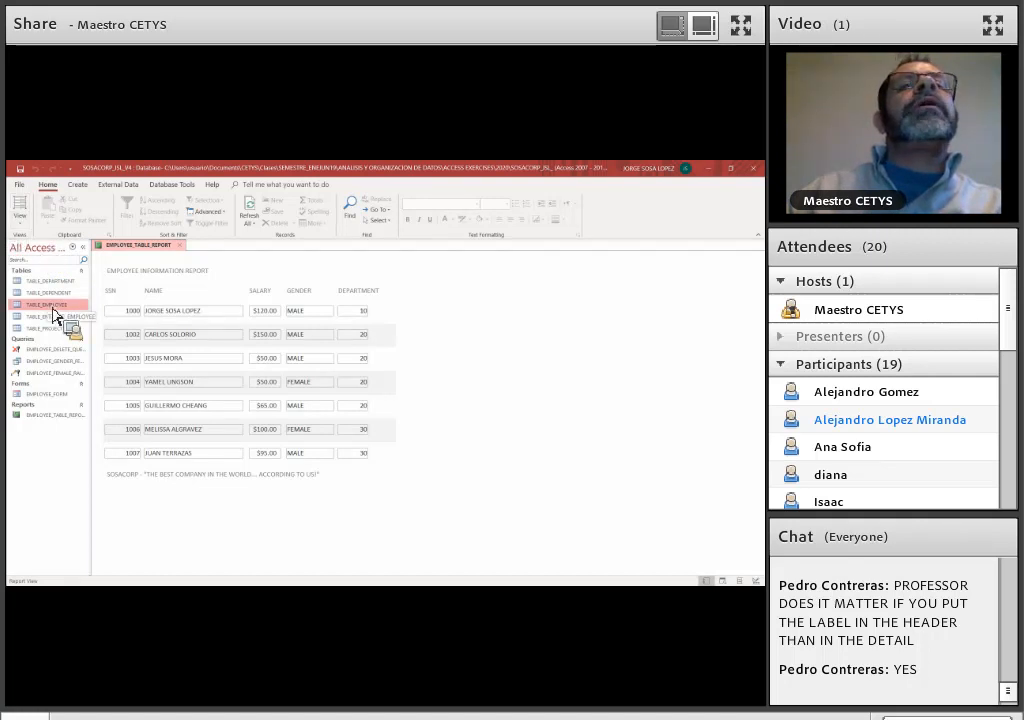
left_click(181, 246)
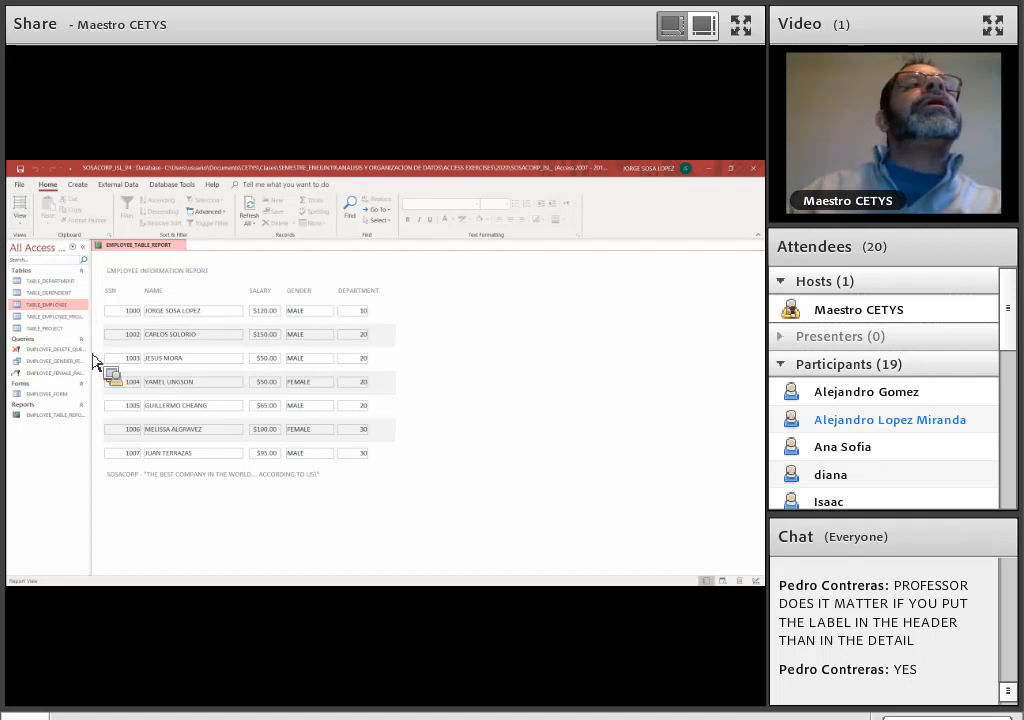
left_click_drag(45, 415, 110, 283)
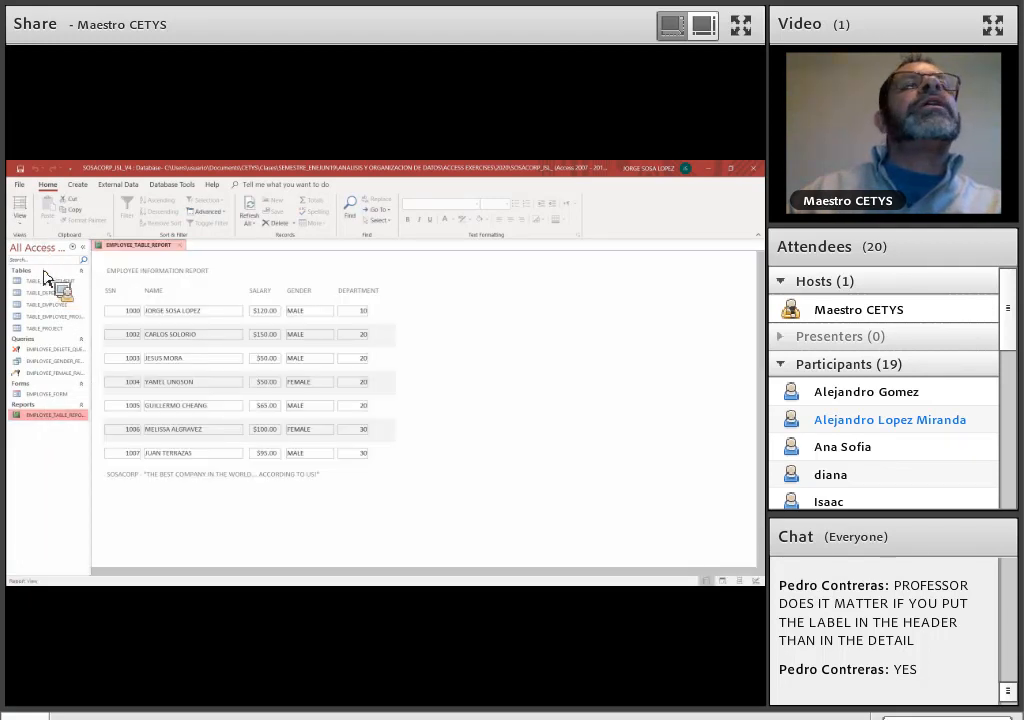
Return the report to Design View and open the conditional formatting rules for the EMP_SAL field
left_click(20, 221)
left_click(47, 307)
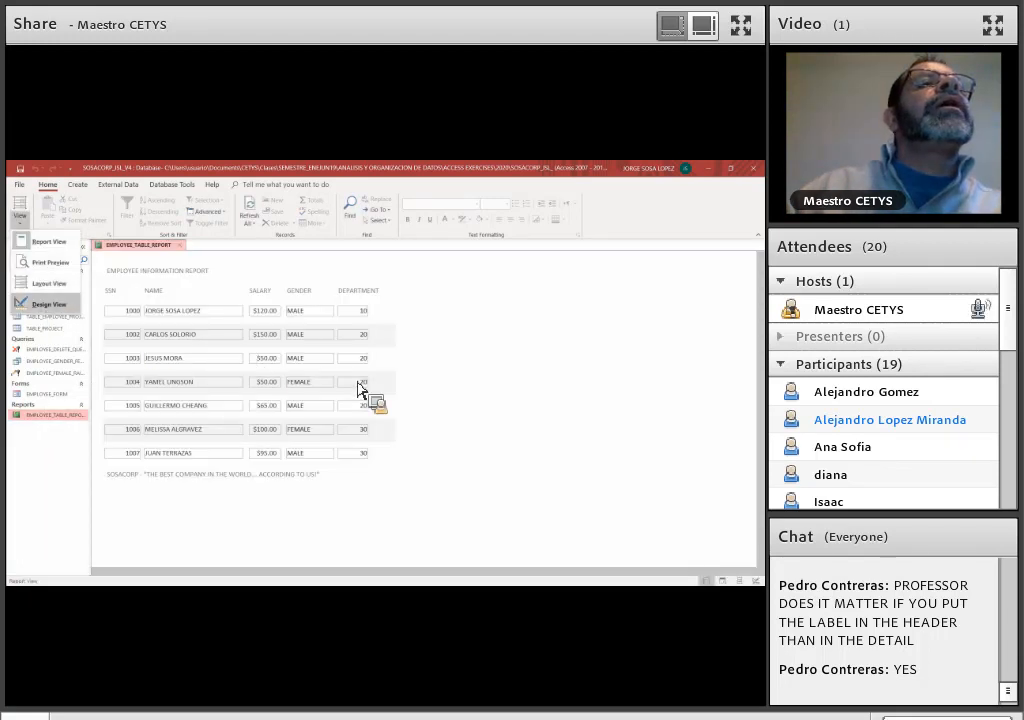
left_click(277, 330)
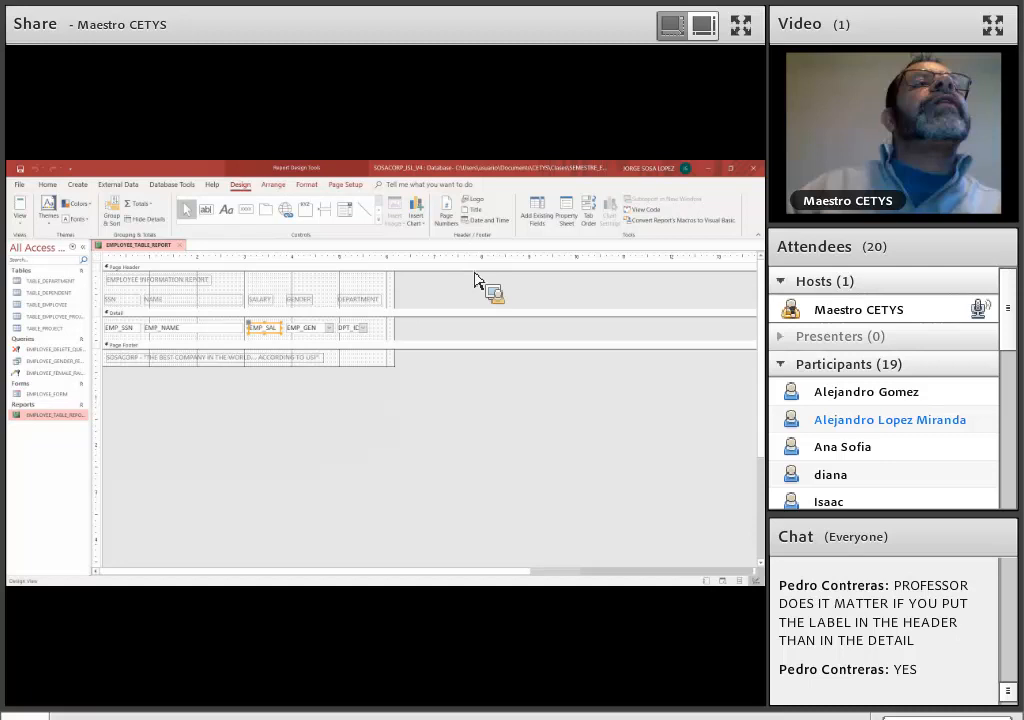
left_click(312, 189)
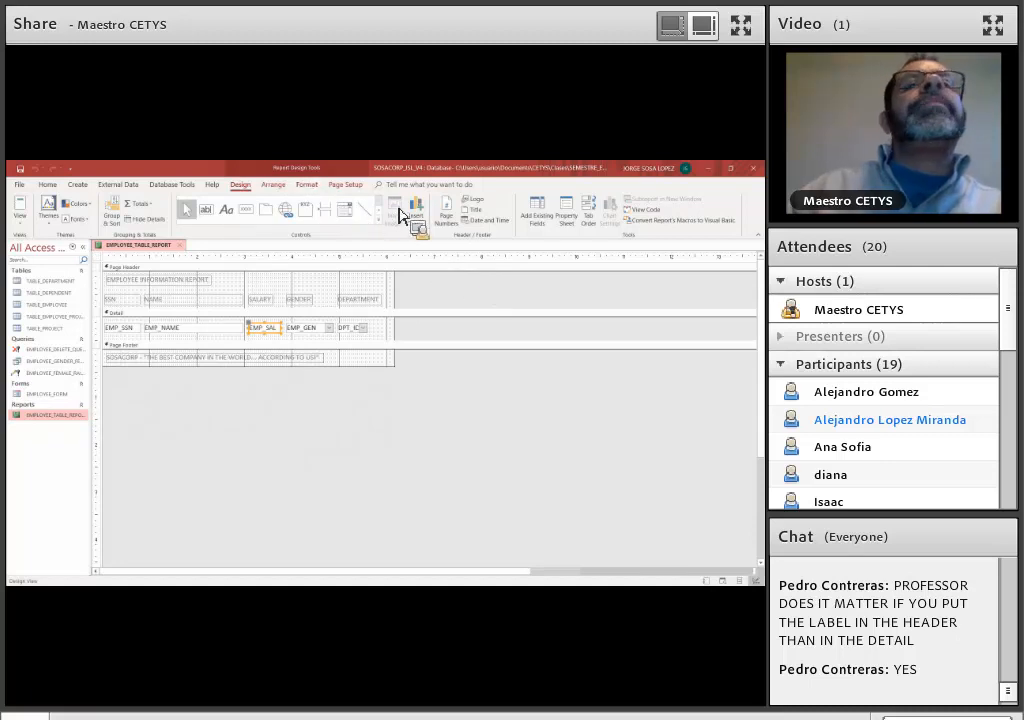
left_click(408, 218)
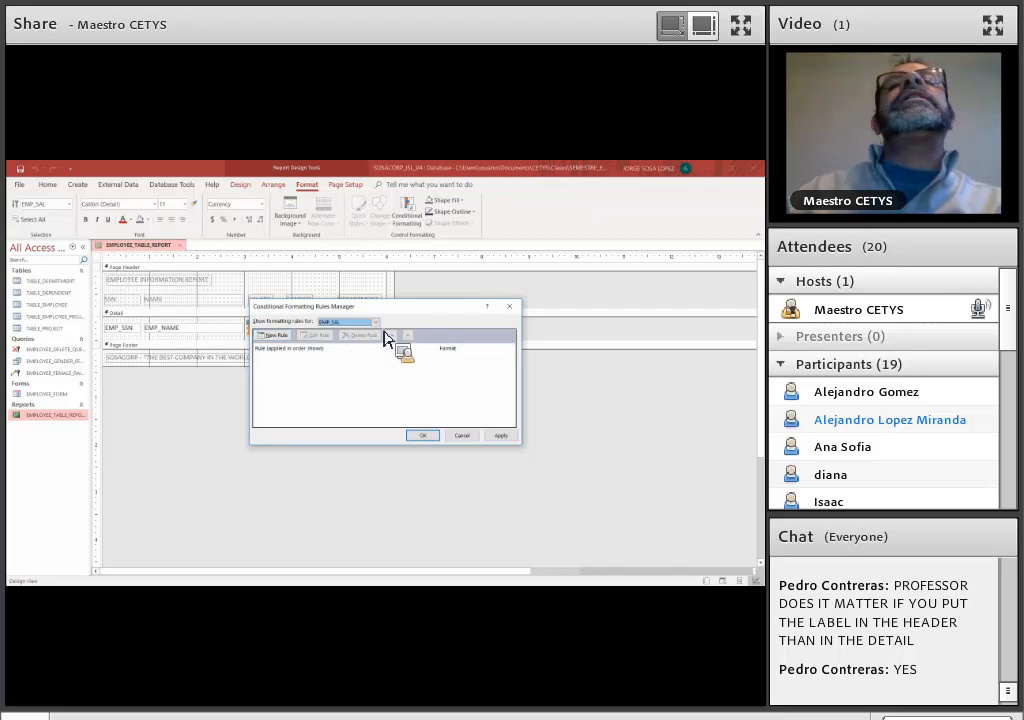
Start a new rule that checks values in the current record, with the condition Field Value Is equal to
left_click(276, 335)
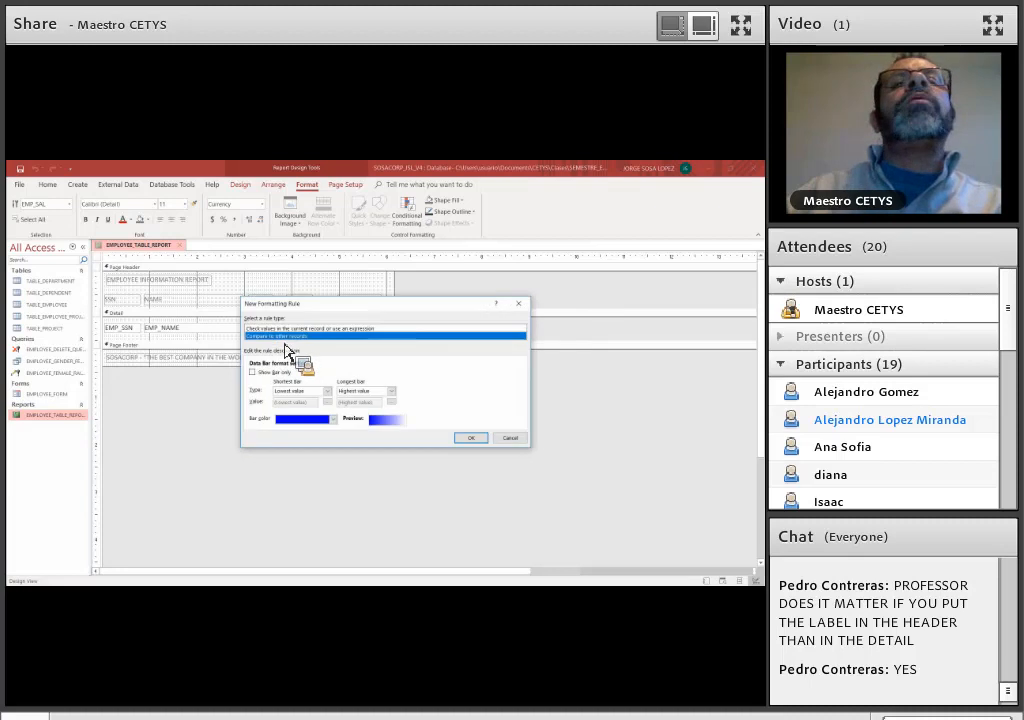
left_click(505, 441)
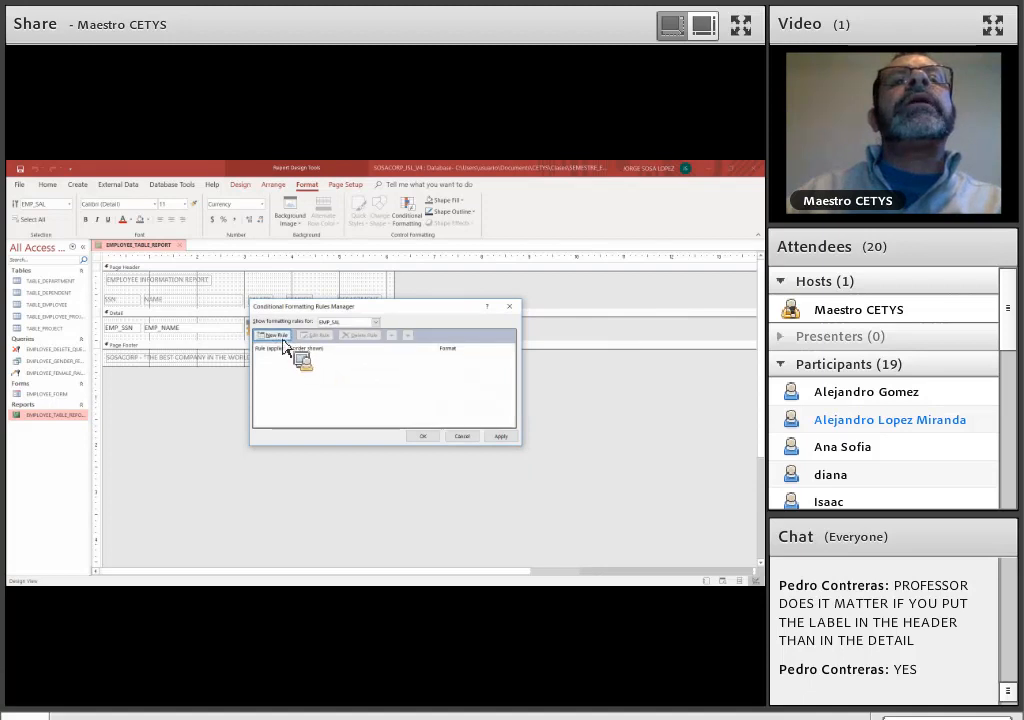
left_click(283, 344)
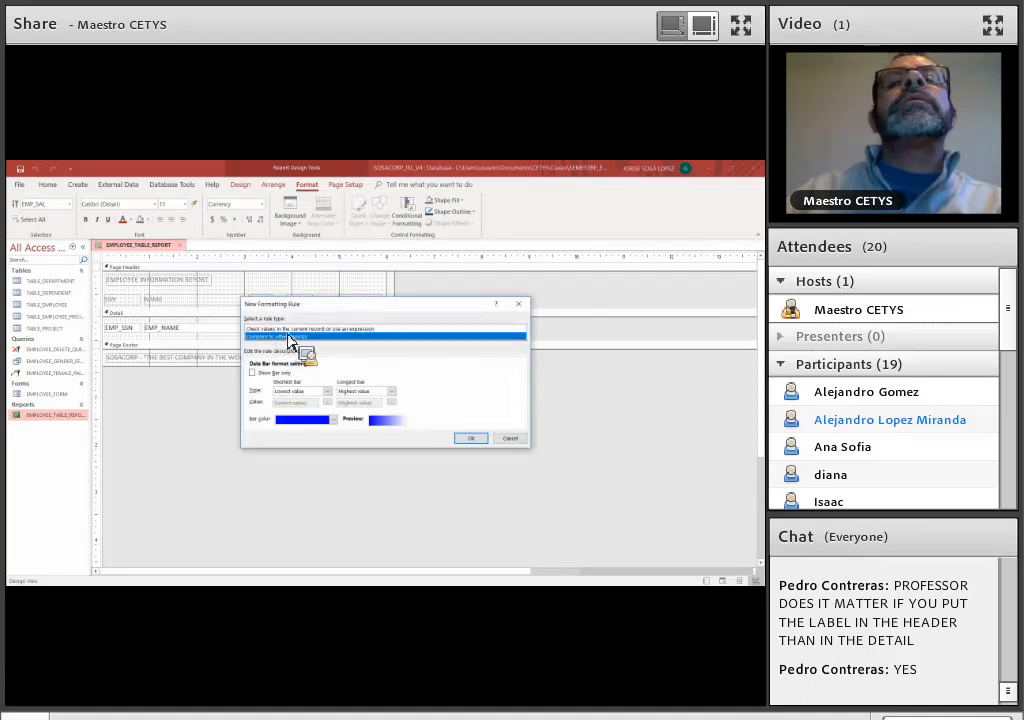
left_click(411, 328)
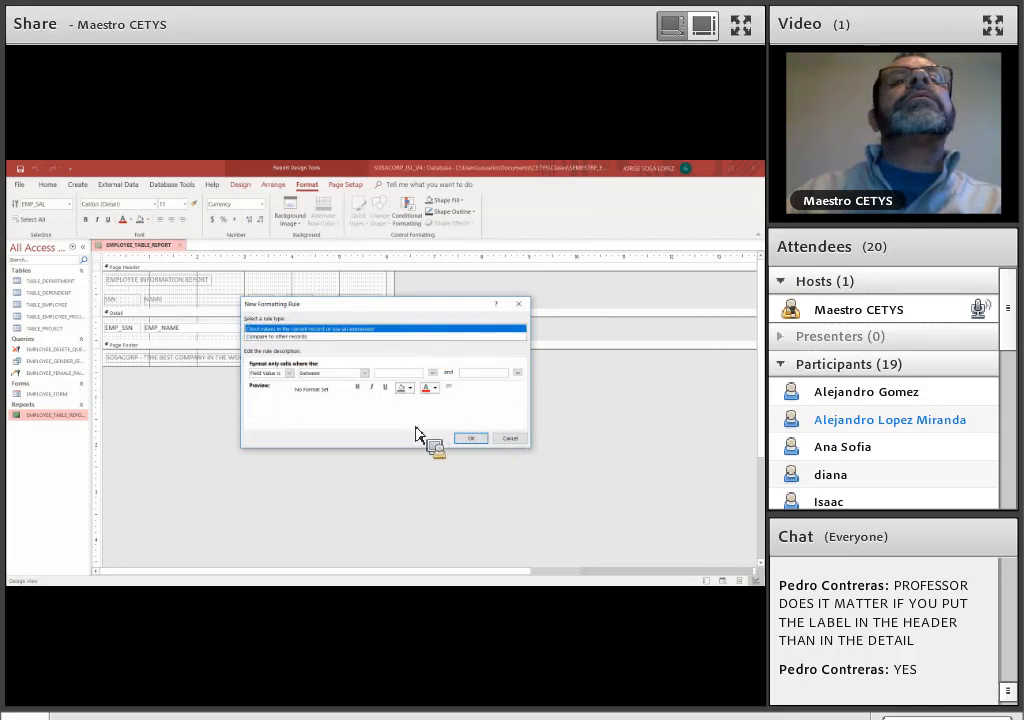
left_click(293, 374)
left_click(320, 377)
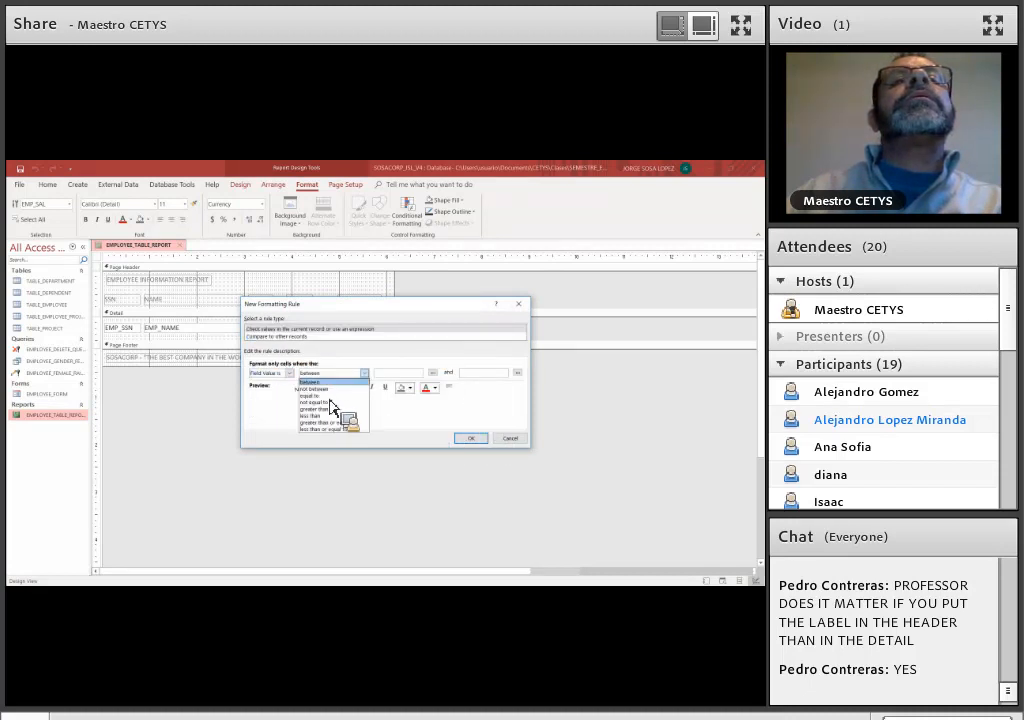
left_click(312, 395)
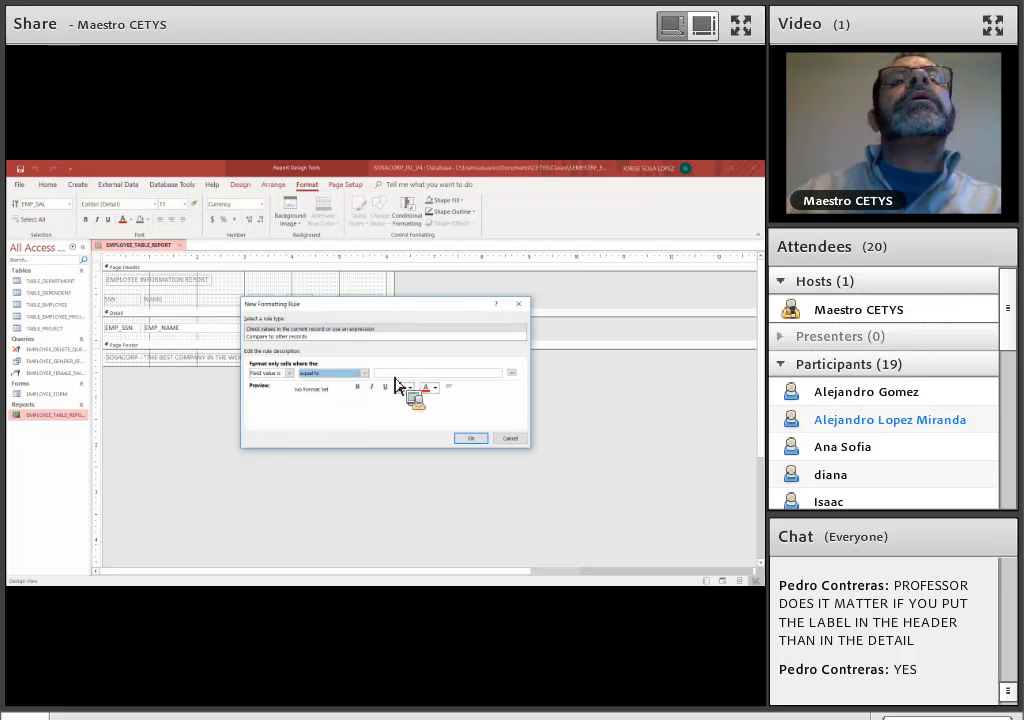
Enter DMAX("EMP_SAL","TABLE_EMPLOYEE") as the value the rule compares the salary with
left_click(395, 376)
type("dma")
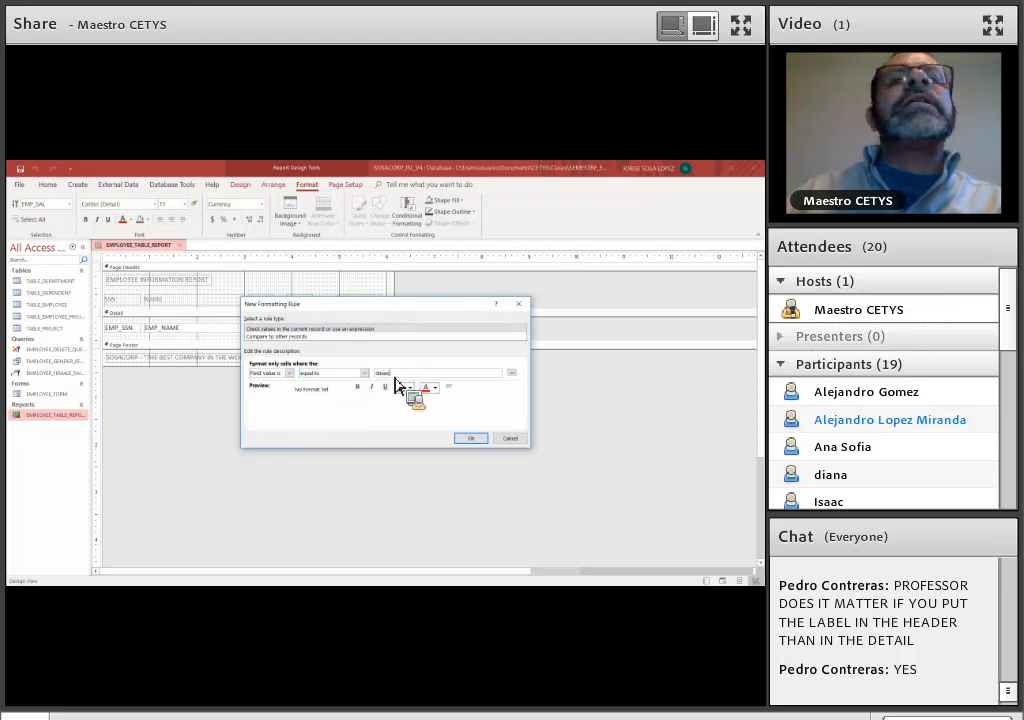
type("x")
key("BackSpace")
key("BackSpace")
key("BackSpace")
key("BackSpace")
type("DMAX")
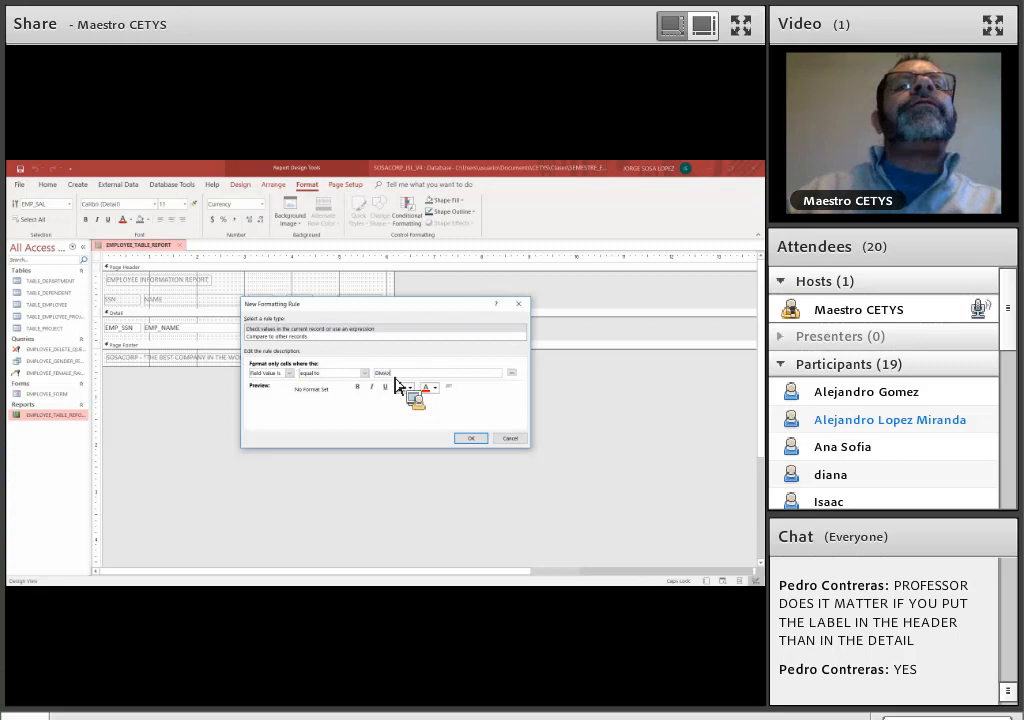
type("(\"EMP_SAL\",")
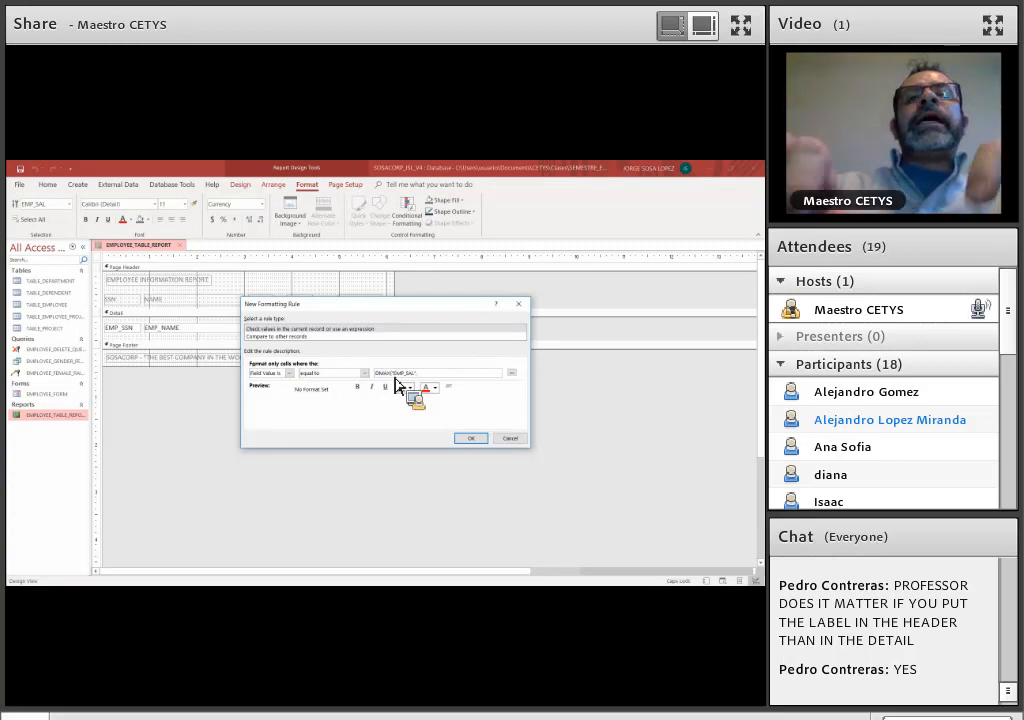
type("\"TABLE_EMPLOYEE\")")
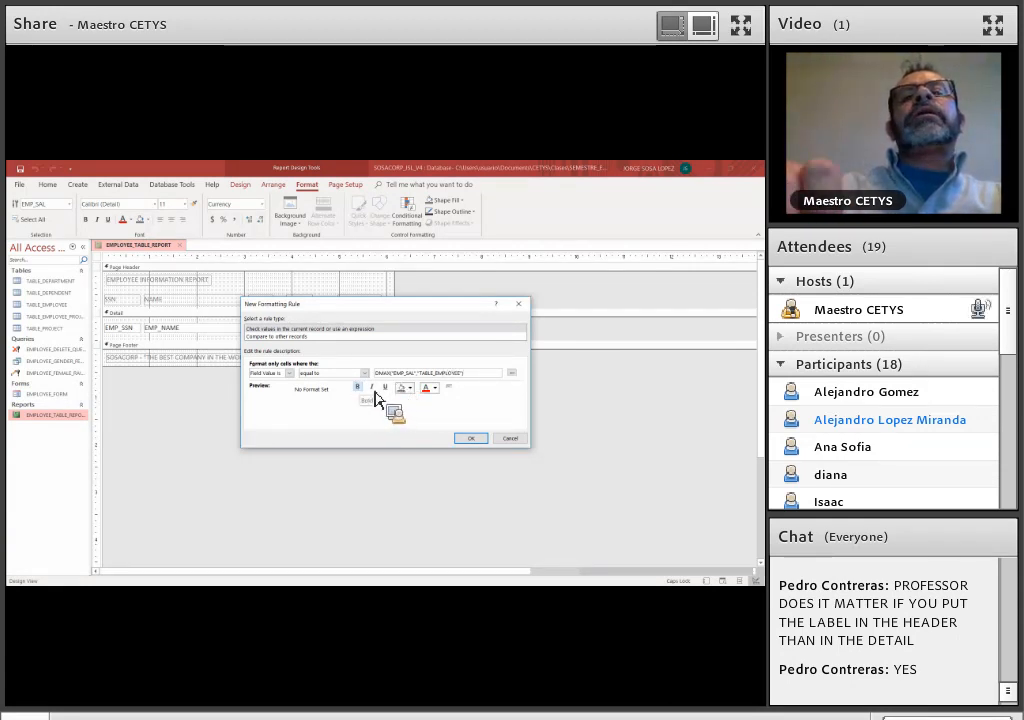
Give the rule bold, italic, underlined text with a light blue fill, and apply it to EMP_SAL
left_click(375, 394)
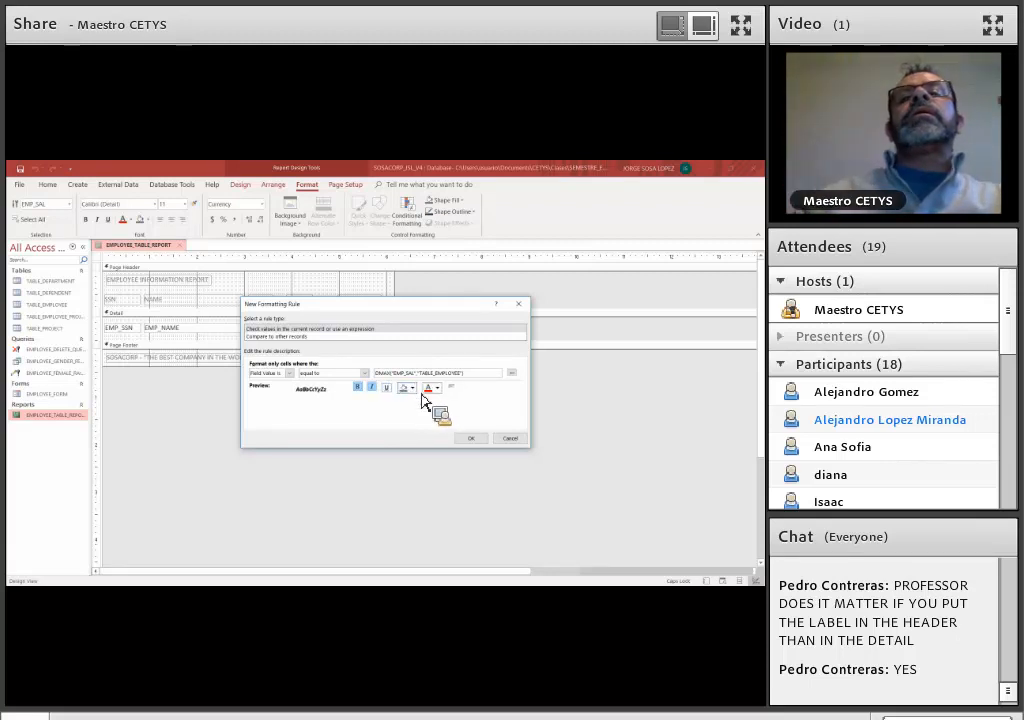
left_click(414, 391)
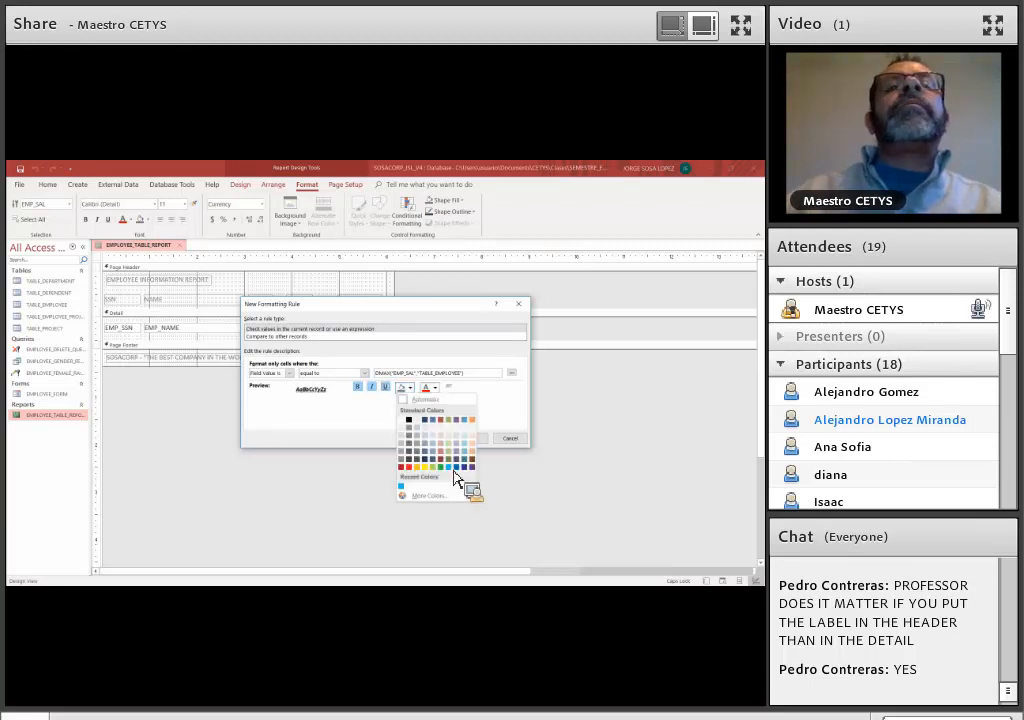
left_click(449, 466)
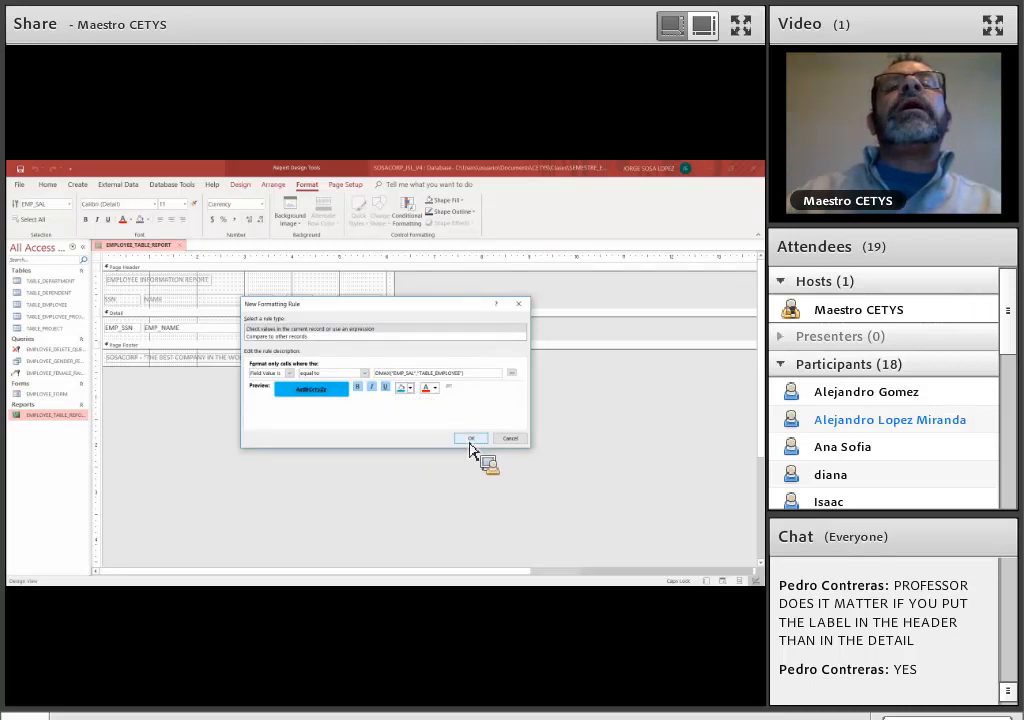
left_click(471, 440)
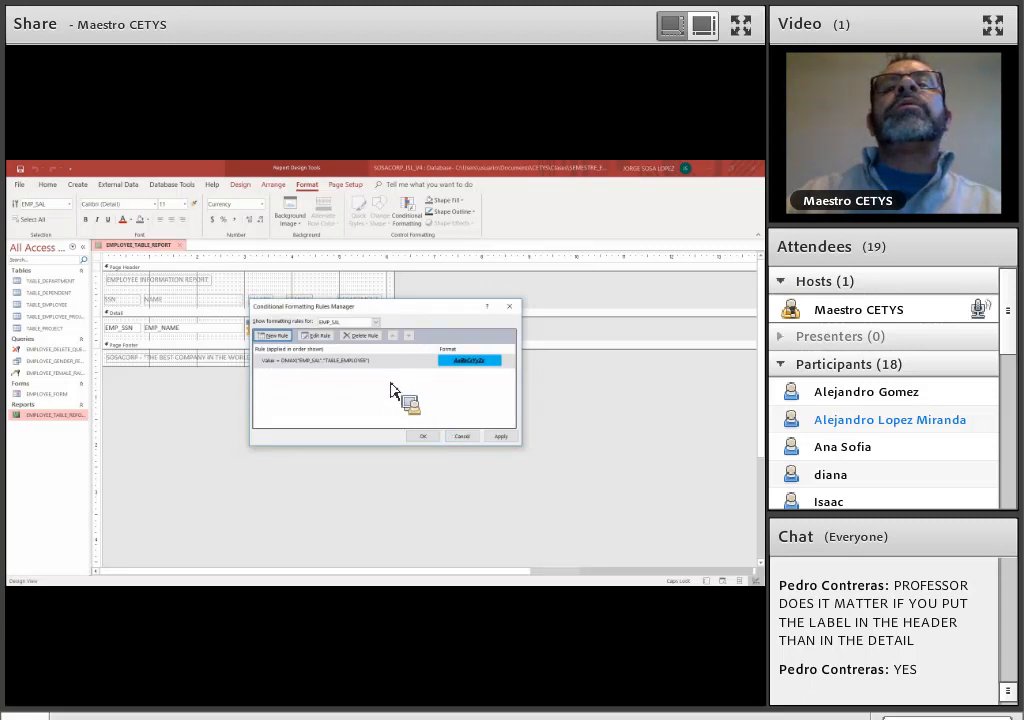
left_click(509, 440)
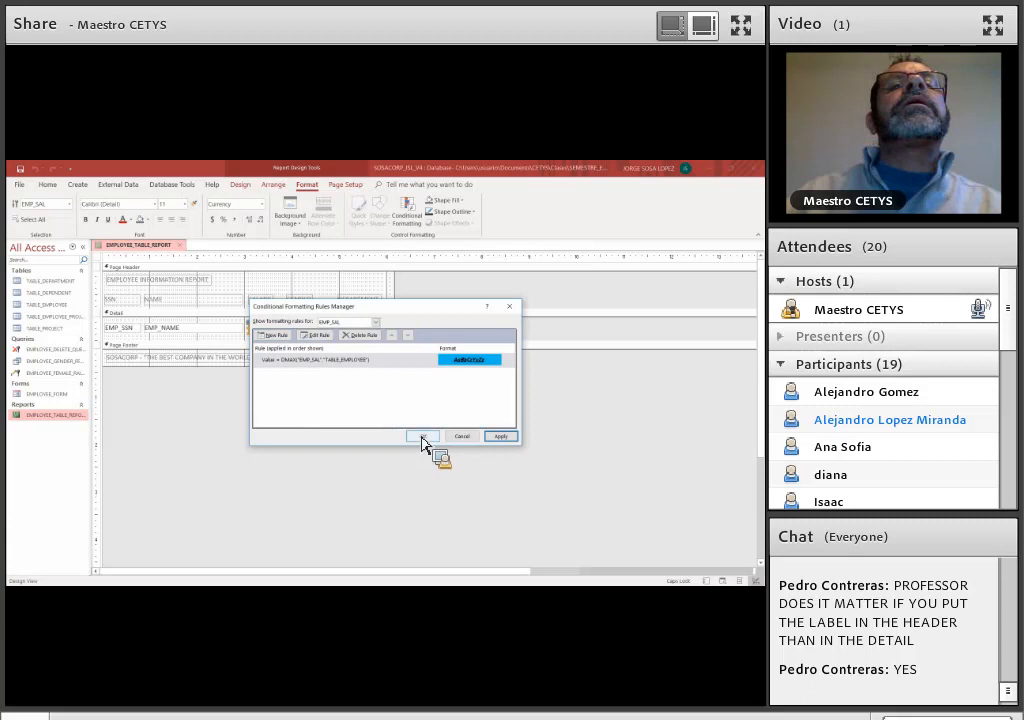
left_click(422, 438)
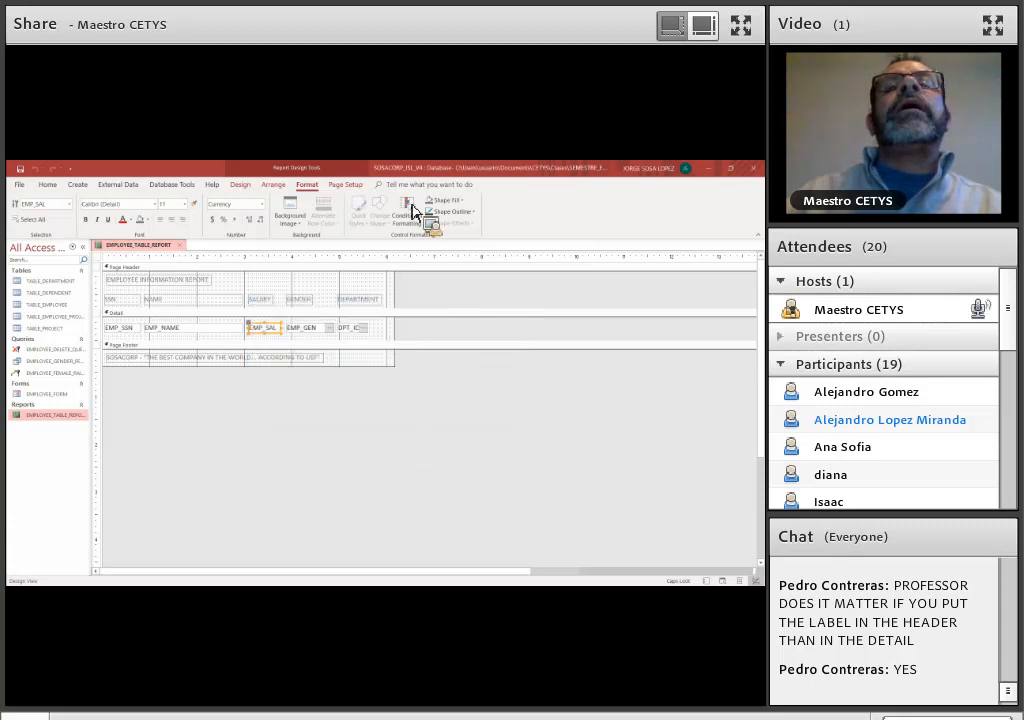
Check the list of formatting rules stored for EMP_SAL, and preview the report in Report View
left_click(408, 222)
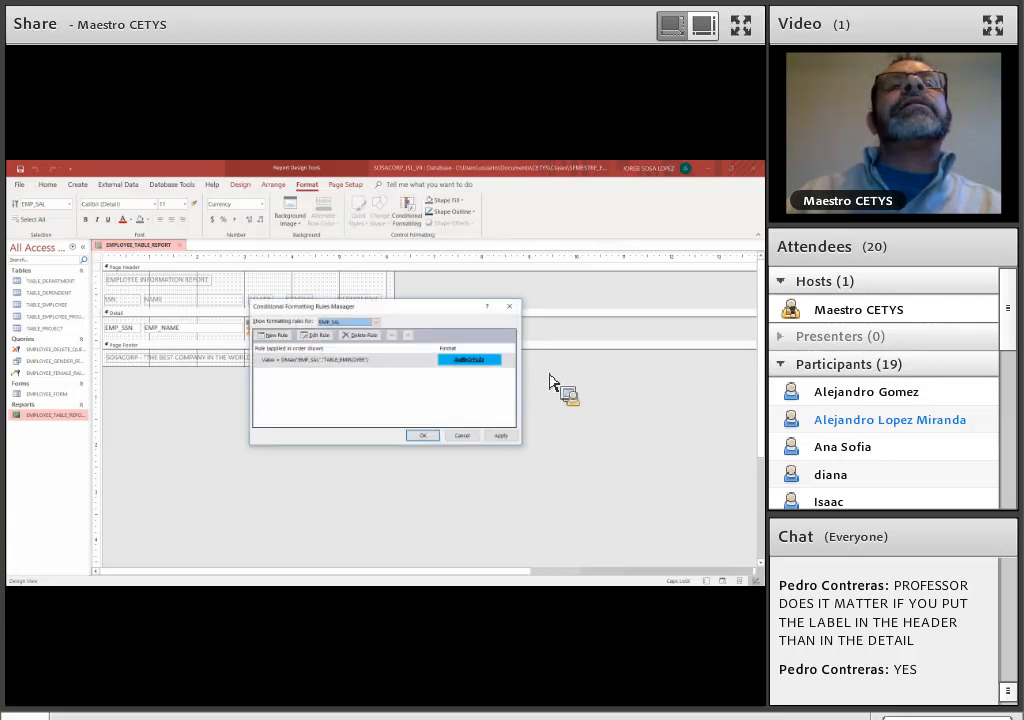
left_click(430, 438)
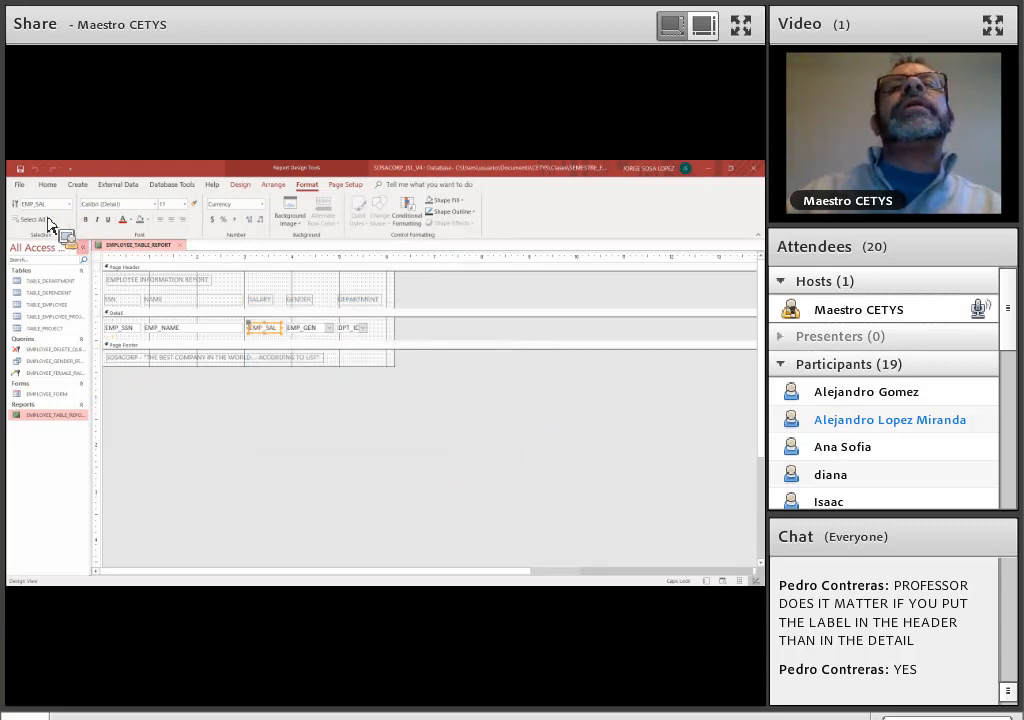
left_click(47, 184)
left_click(20, 222)
left_click(32, 246)
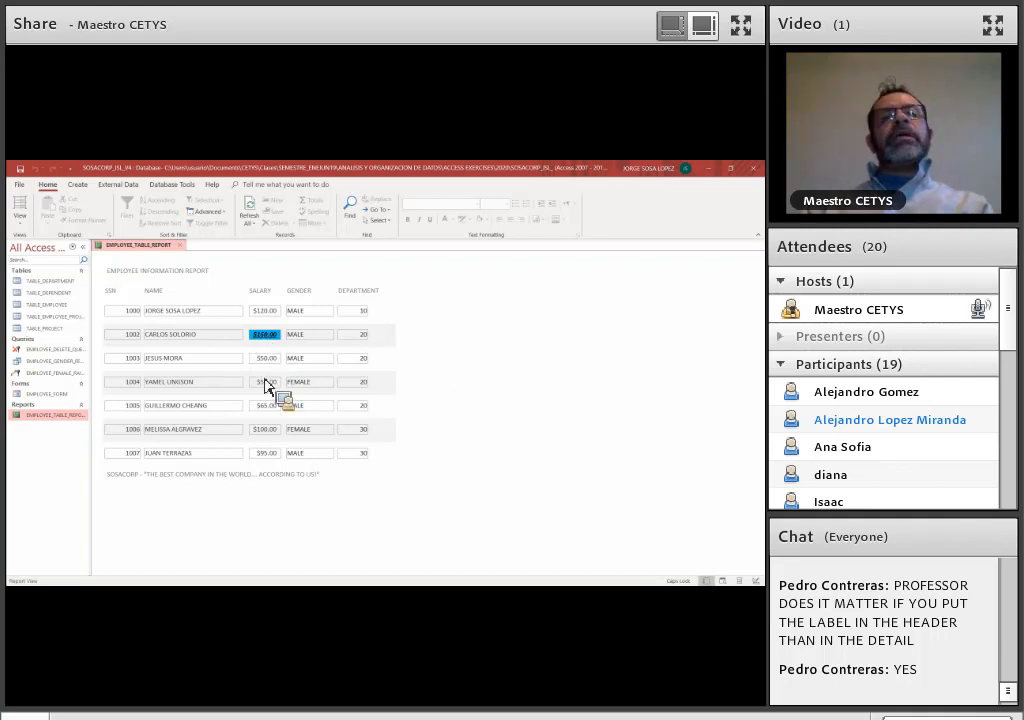
Return the report to Design View and start a new formatting rule for EMP_SAL with the condition Field Value Is equal to
left_click(19, 222)
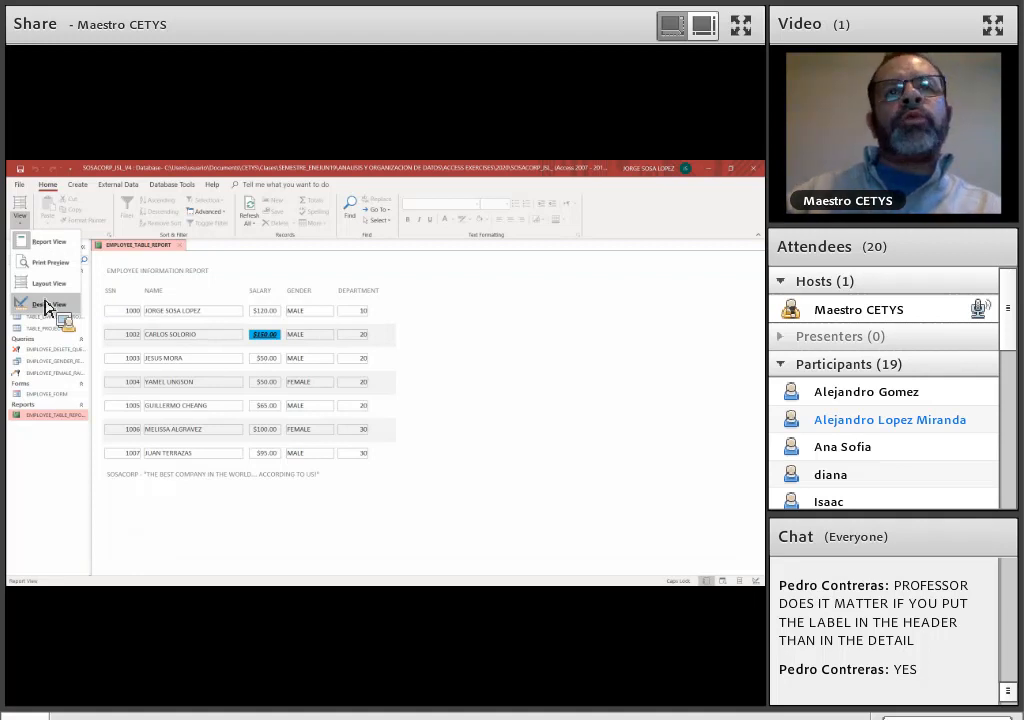
left_click(47, 305)
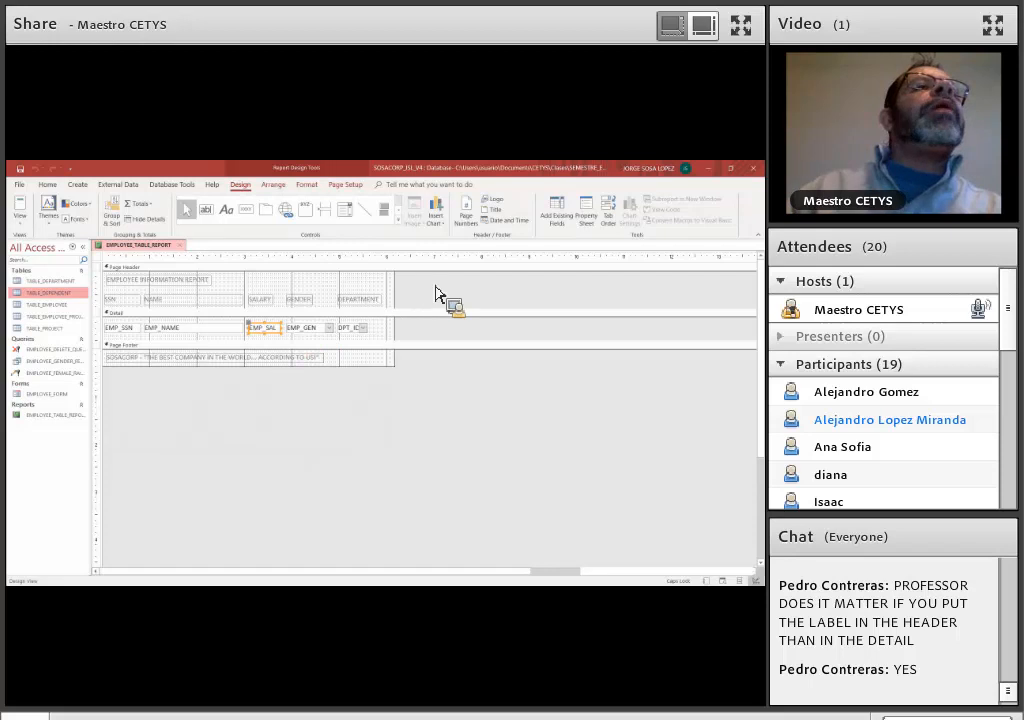
left_click(308, 185)
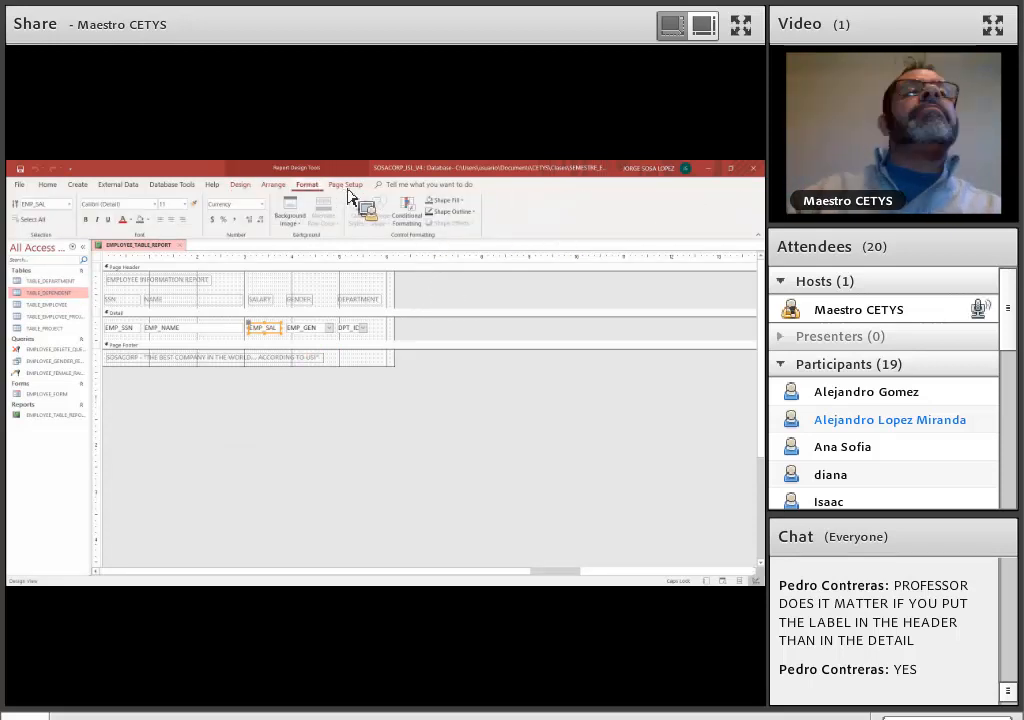
left_click(408, 214)
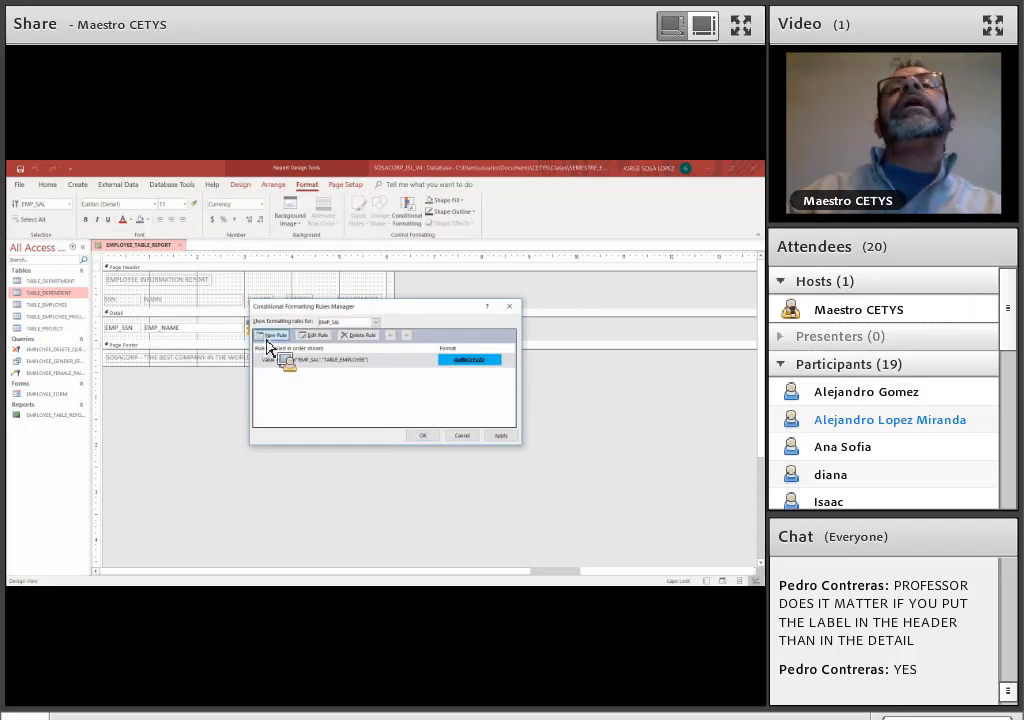
left_click(269, 337)
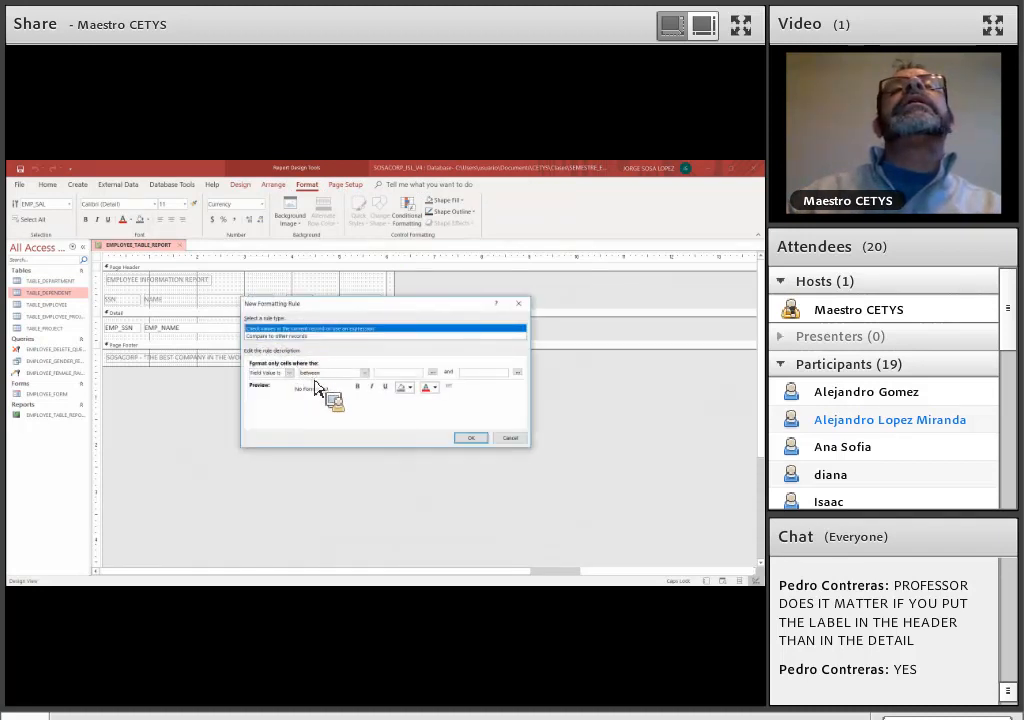
left_click(330, 373)
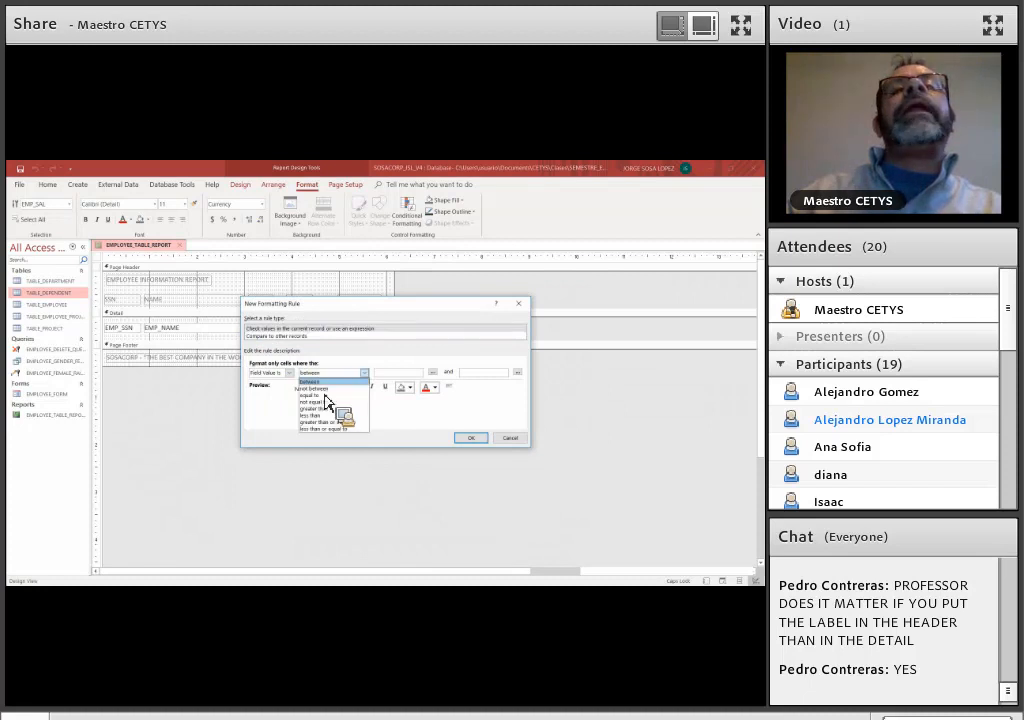
left_click(312, 395)
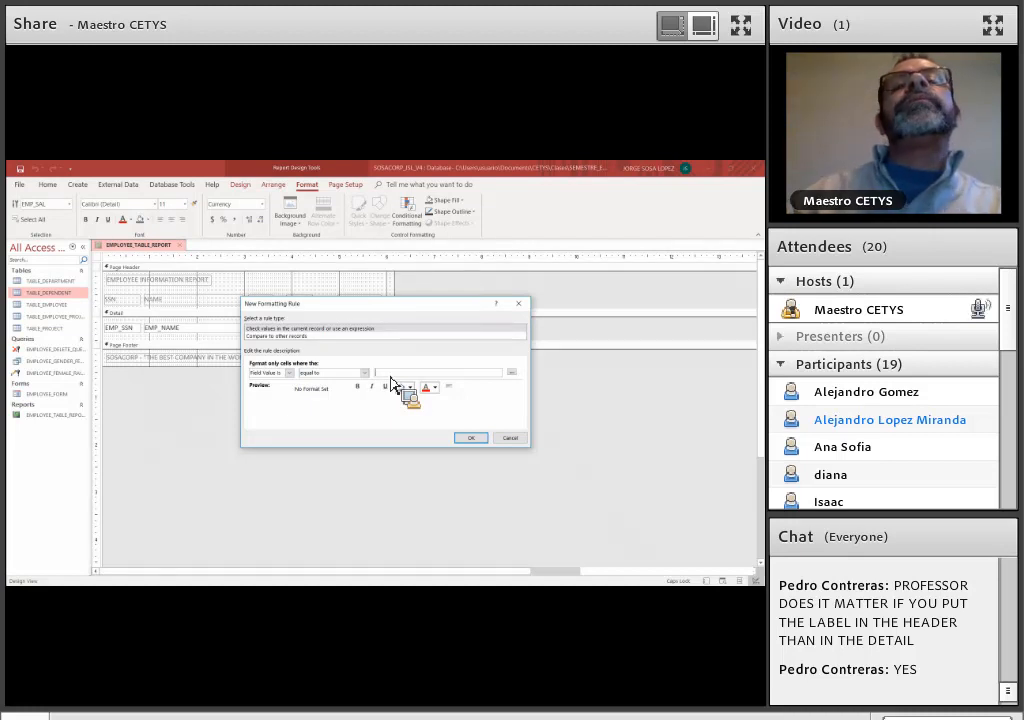
Enter DMIN("EMP_SAL","TABLE_EMPLOYEE") as the value the new rule compares the salary with
type("00000")
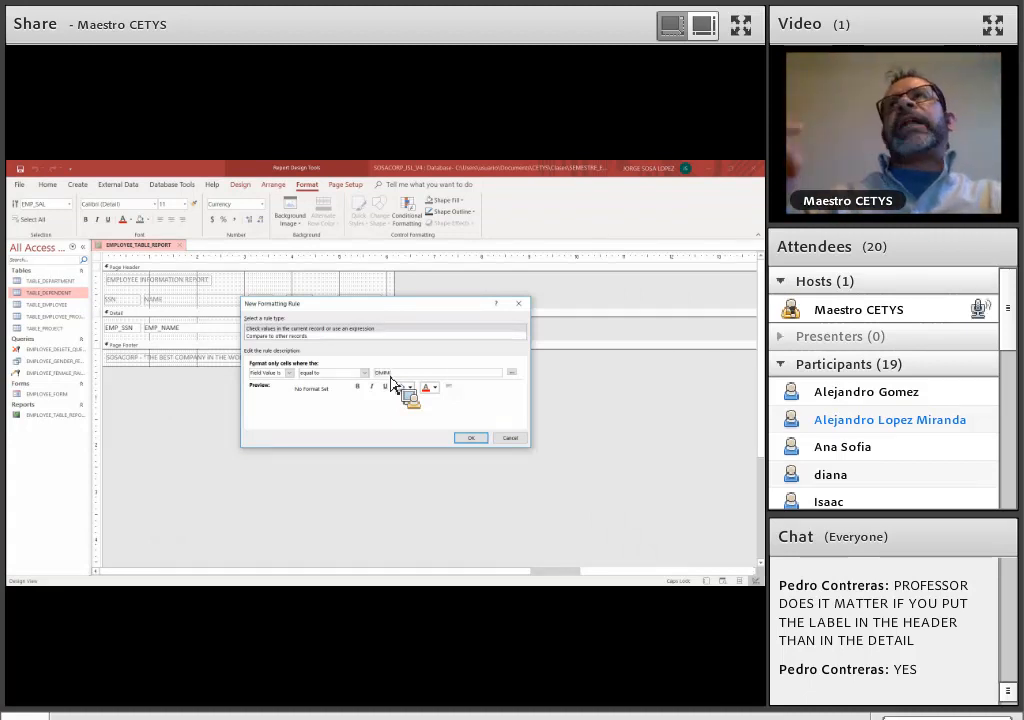
type("\"EMP_")
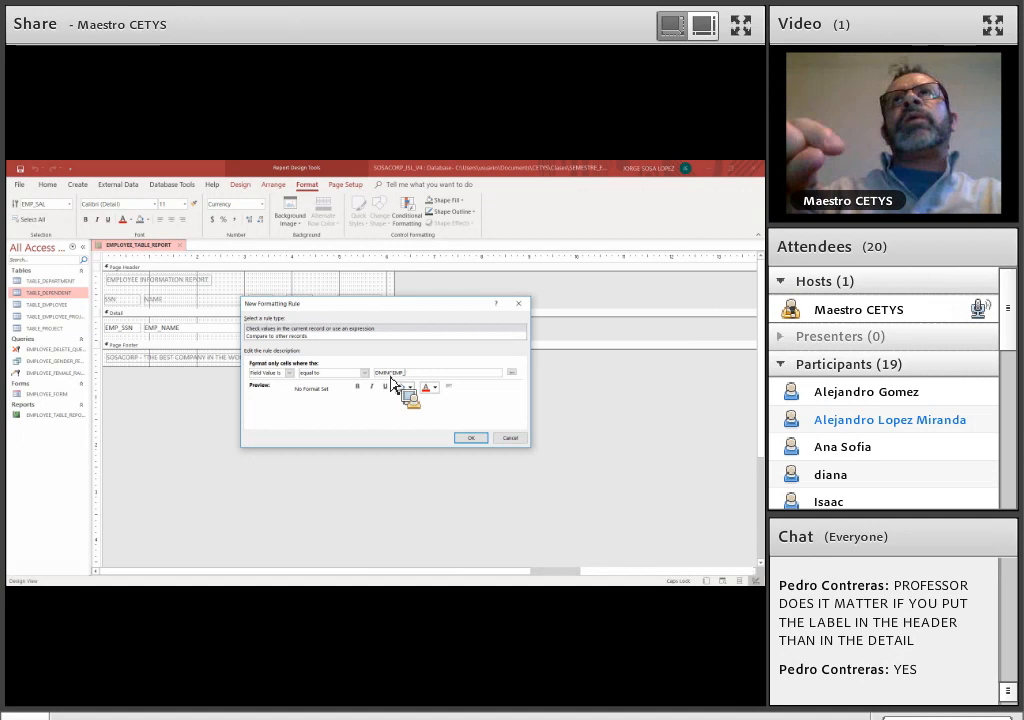
type("SAL\",")
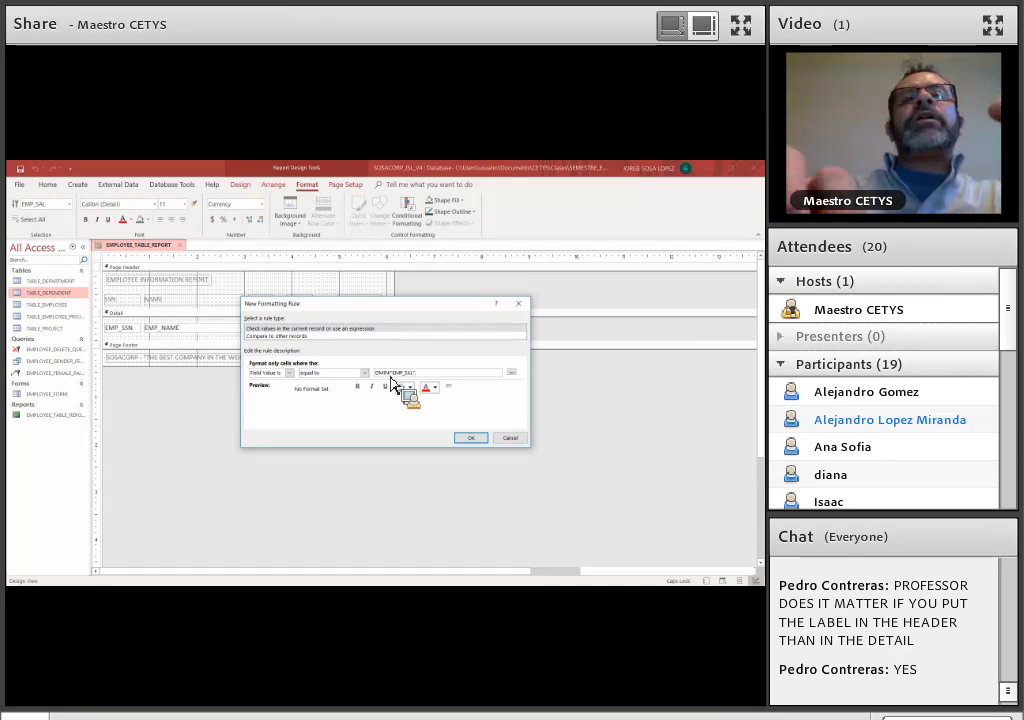
type("ABLE_EMPLOYEE")
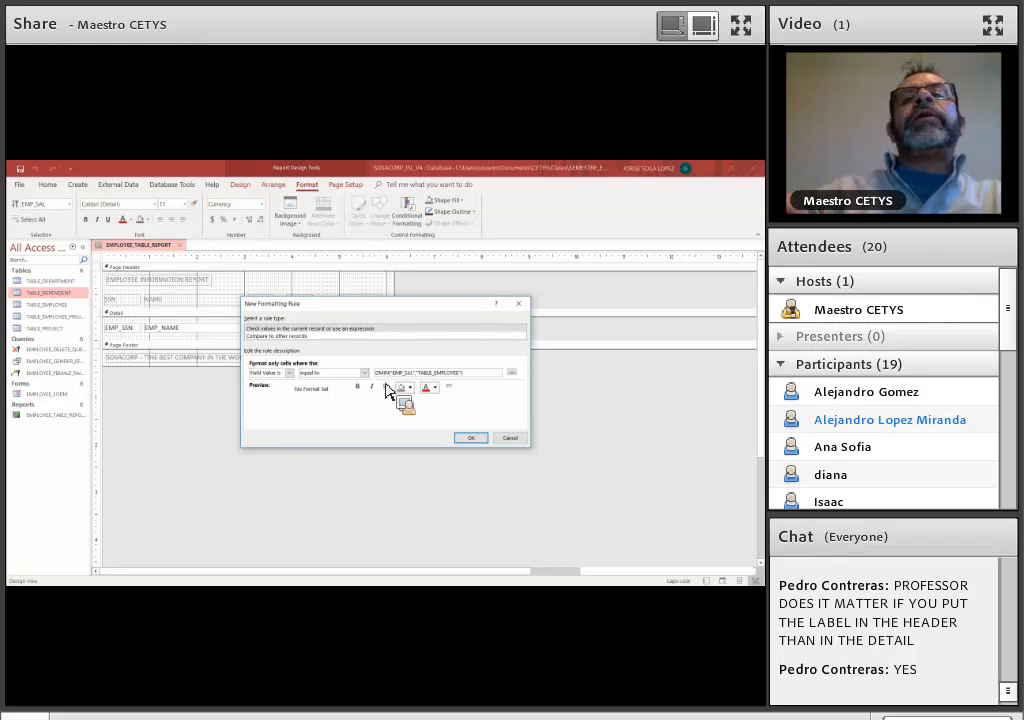
Give the lowest-salary rule bold, italic, underlined text with a purple fill, and accept the rule
left_click(357, 386)
left_click(371, 386)
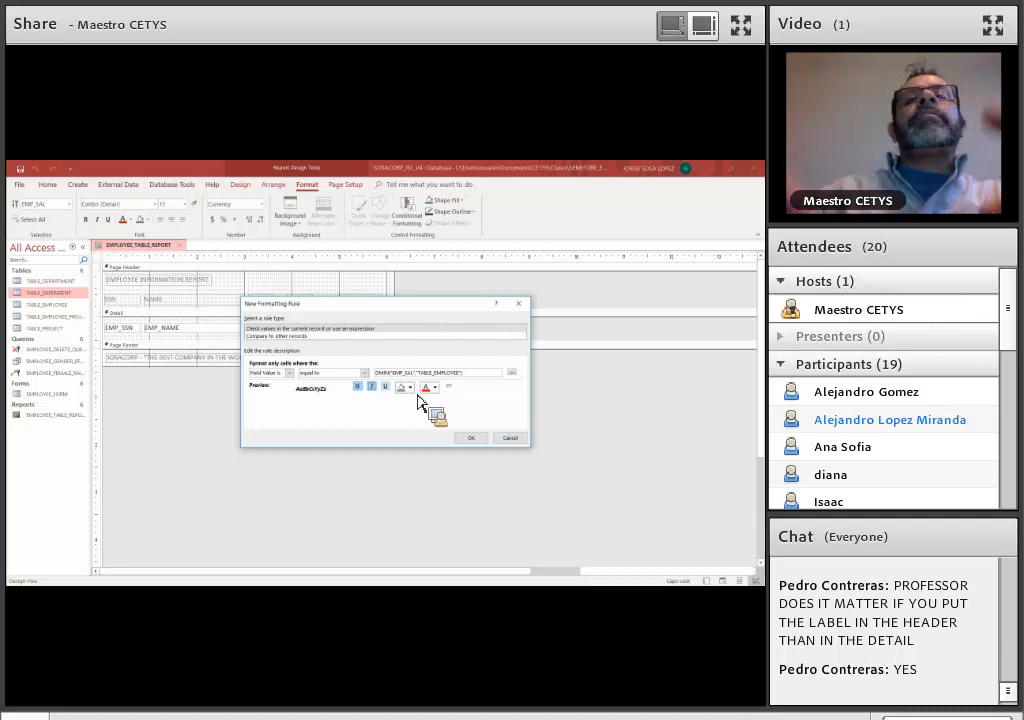
left_click(410, 388)
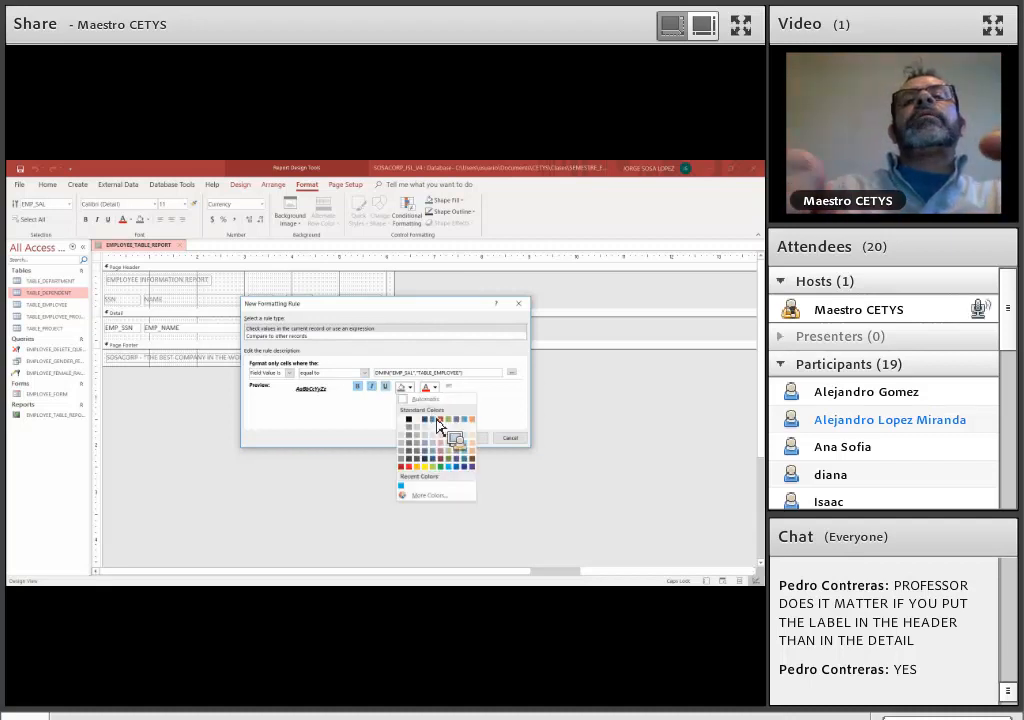
left_click(472, 467)
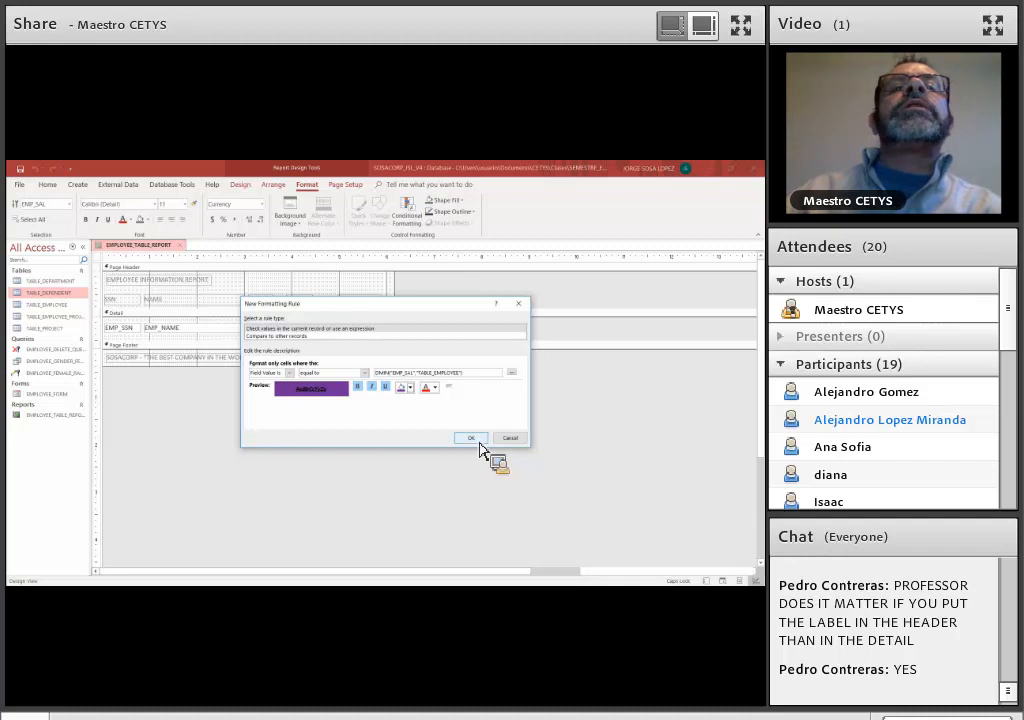
left_click(472, 438)
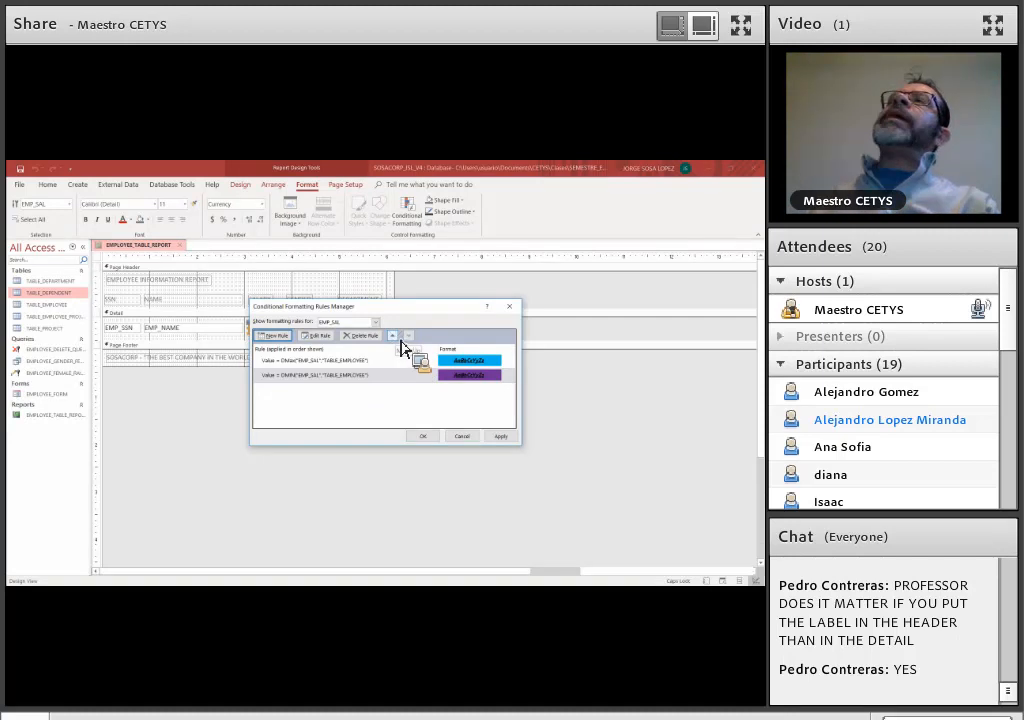
Move the DMIN rule above the DMAX rule and back below it, and apply both rules to EMP_SAL
left_click(393, 336)
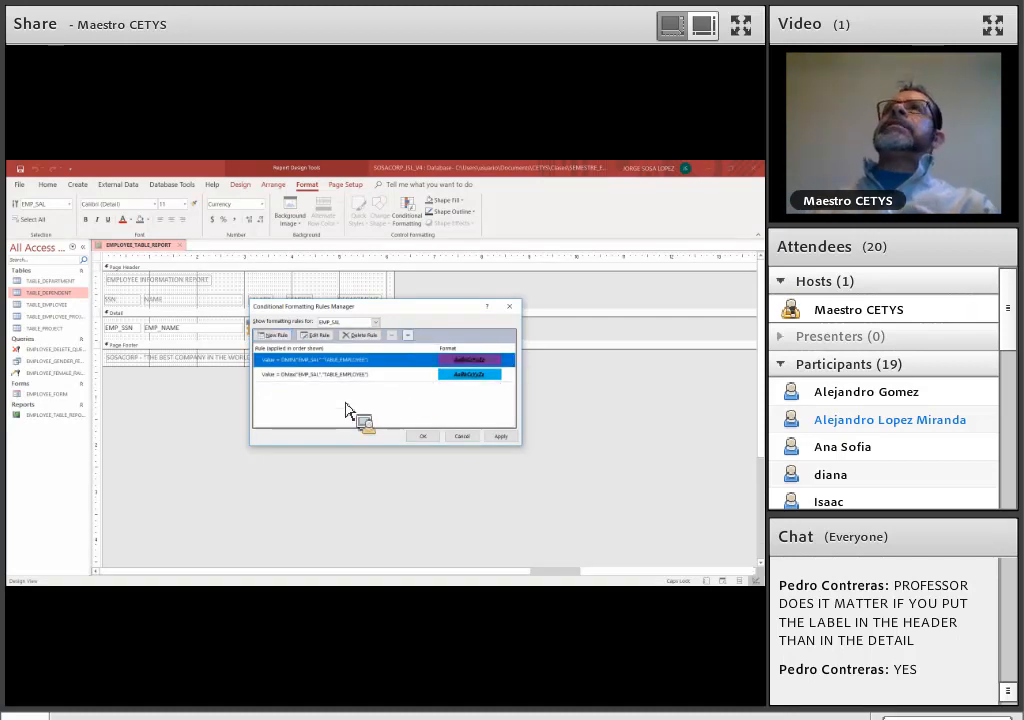
left_click(407, 336)
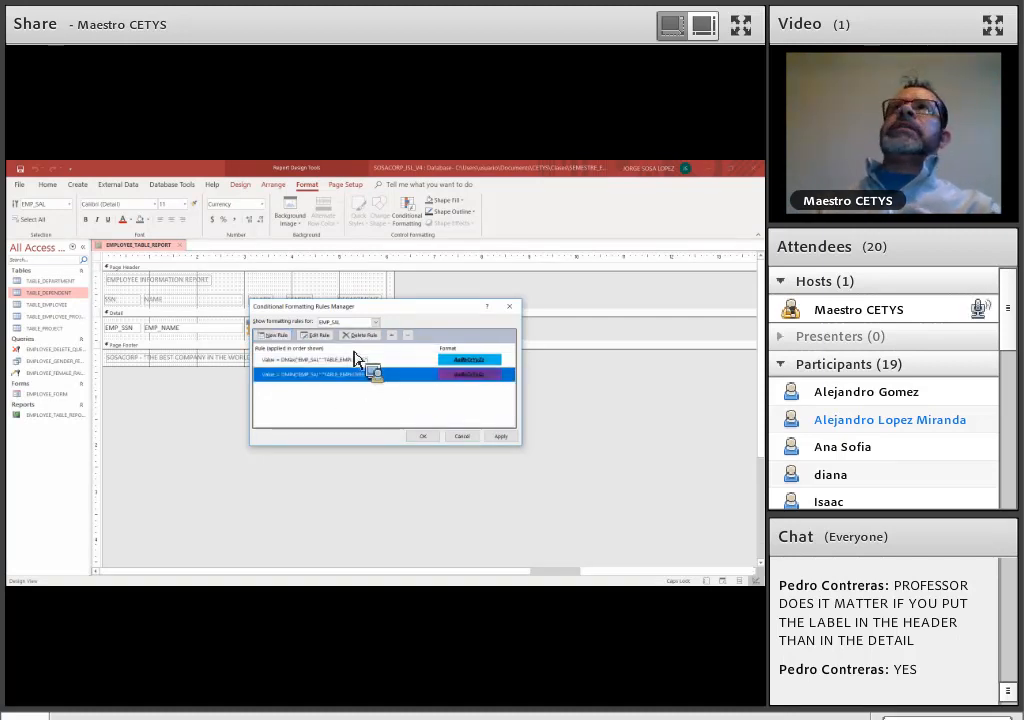
left_click(500, 436)
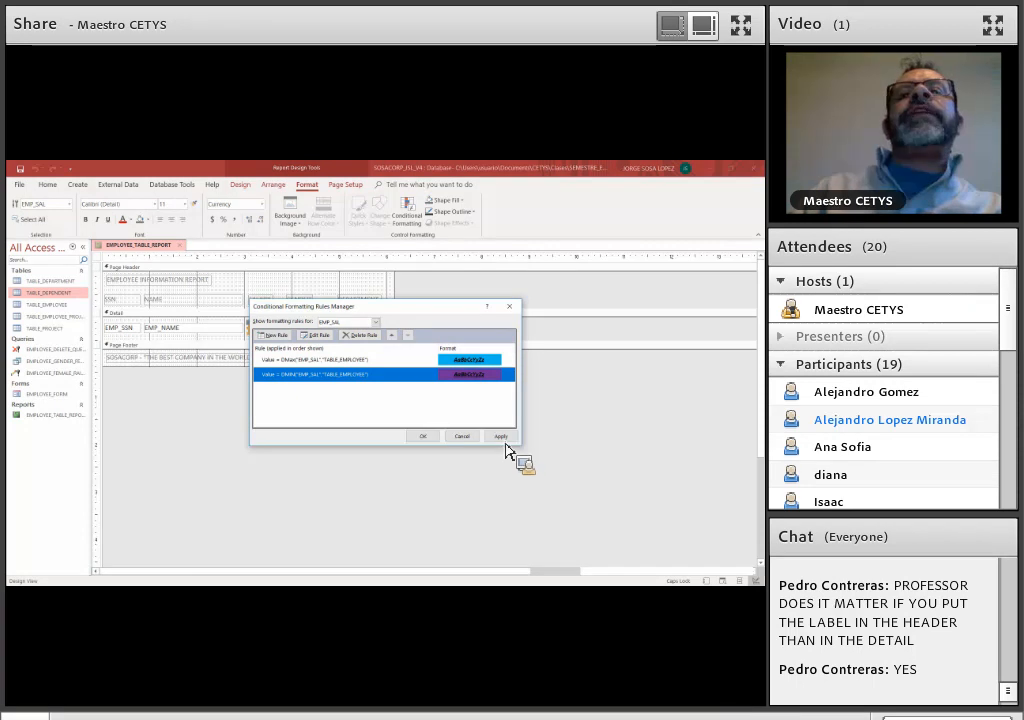
left_click(423, 437)
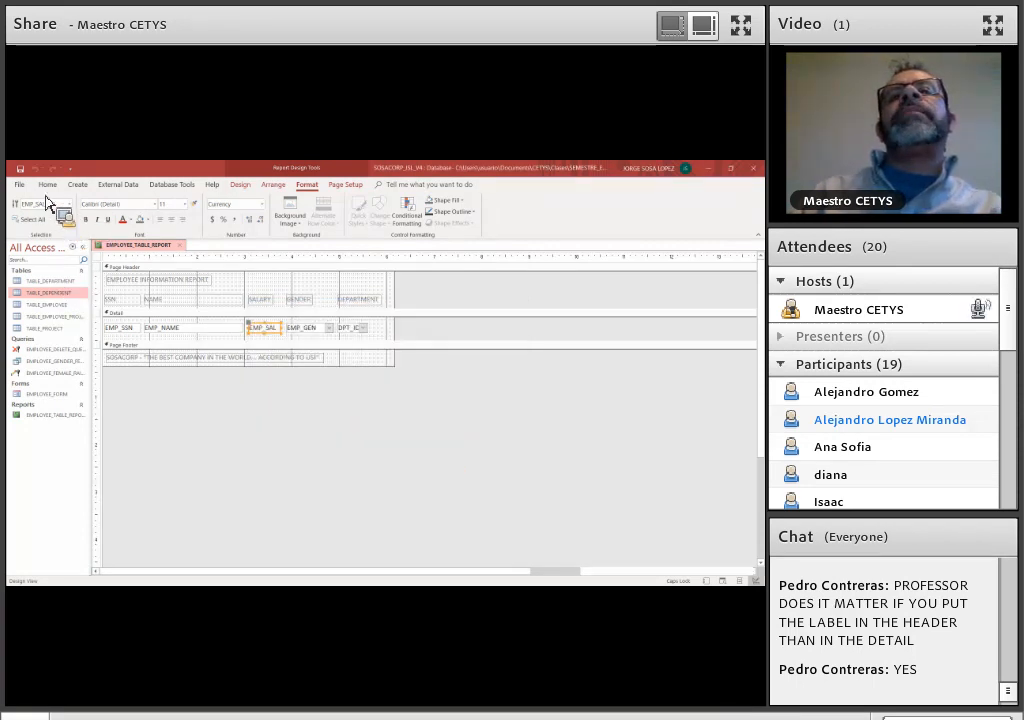
Preview both salary formatting rules in Report View
left_click(46, 187)
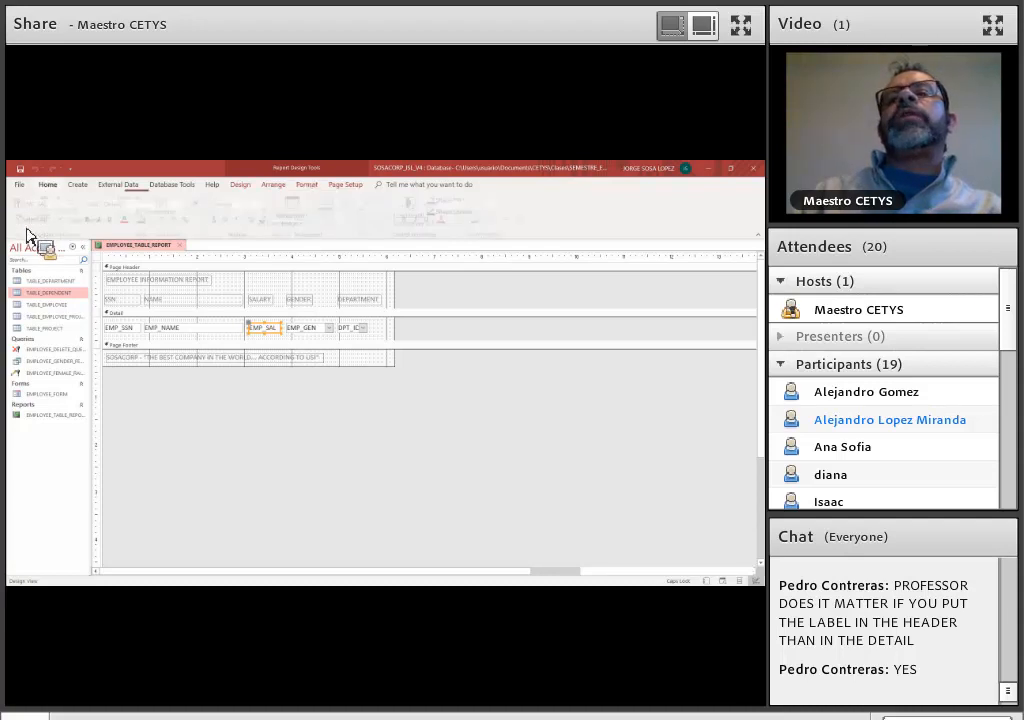
left_click(24, 224)
left_click(45, 242)
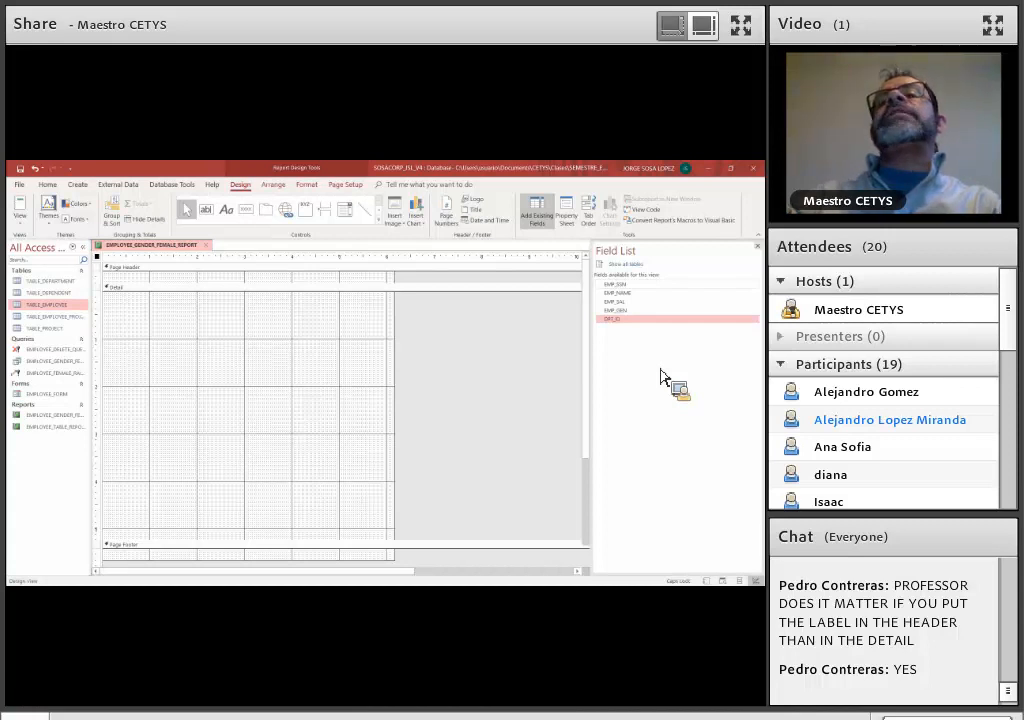
Add EMP_SSN, EMP_NAME, EMP_SAL, EMP_GEN and DPT_ID to the Detail section of EMPLOYEE_GENDER_FEMALE_REPORT
left_click(647, 286)
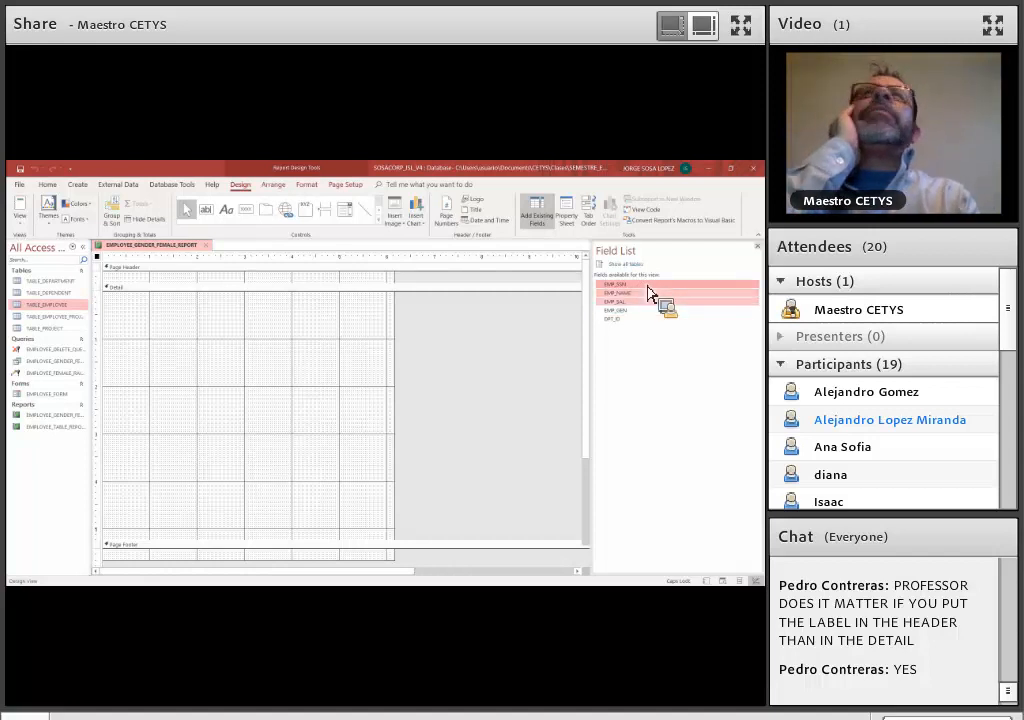
left_click(713, 299, "shift")
left_click_drag(647, 317, 208, 357)
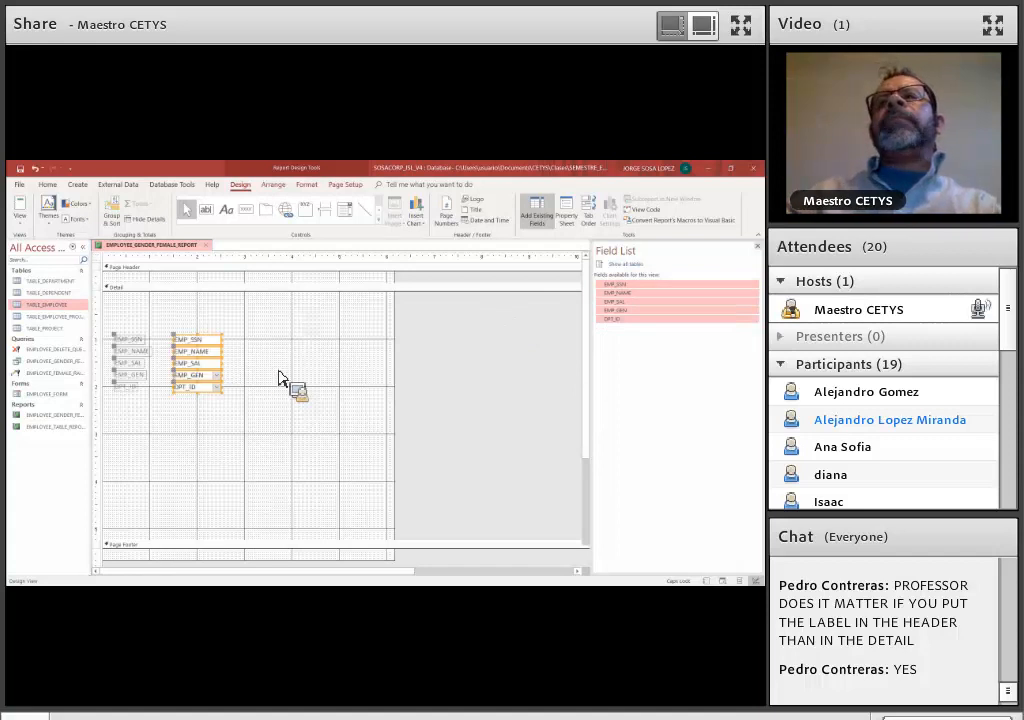
Delete the attached labels of the five fields in the Detail section
double_click(141, 345)
left_click_drag(141, 366, 170, 335)
key("Delete")
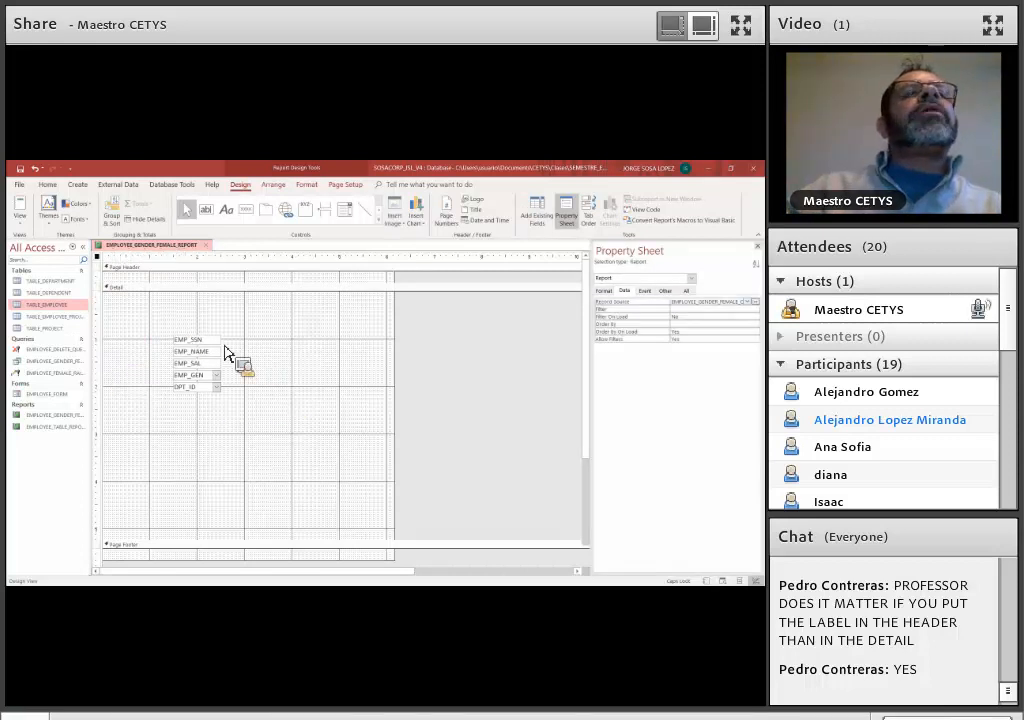
Move the EMP_SSN field to the start of a row along the upper edge of the Detail section
left_click(225, 347)
left_click(212, 340)
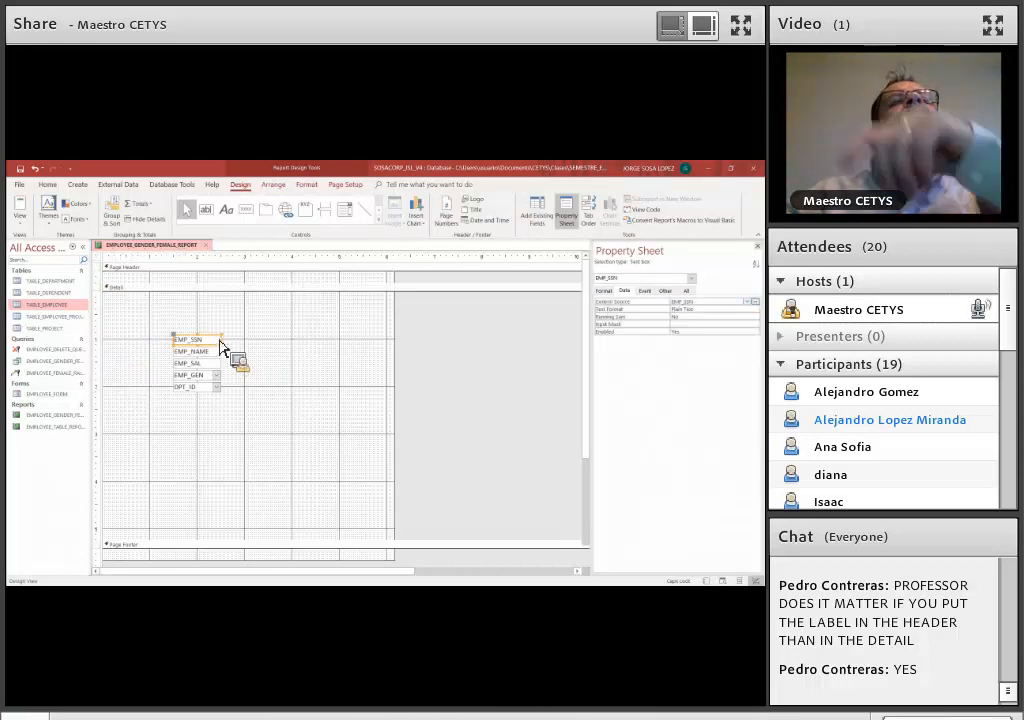
left_click_drag(212, 340, 160, 303)
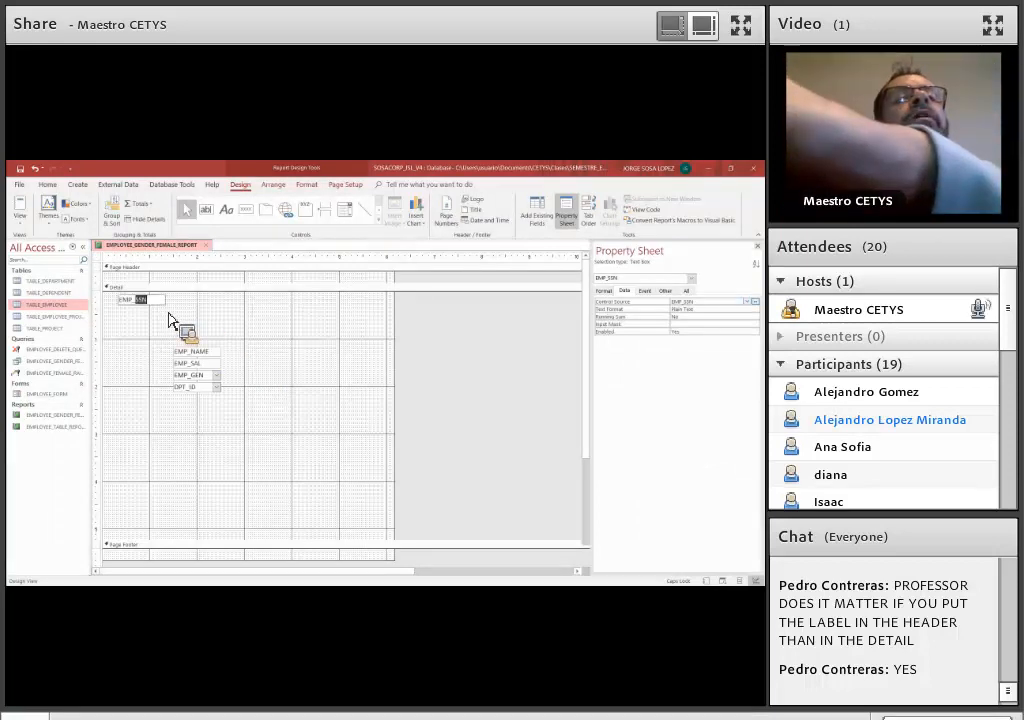
left_click(165, 310)
left_click(150, 301)
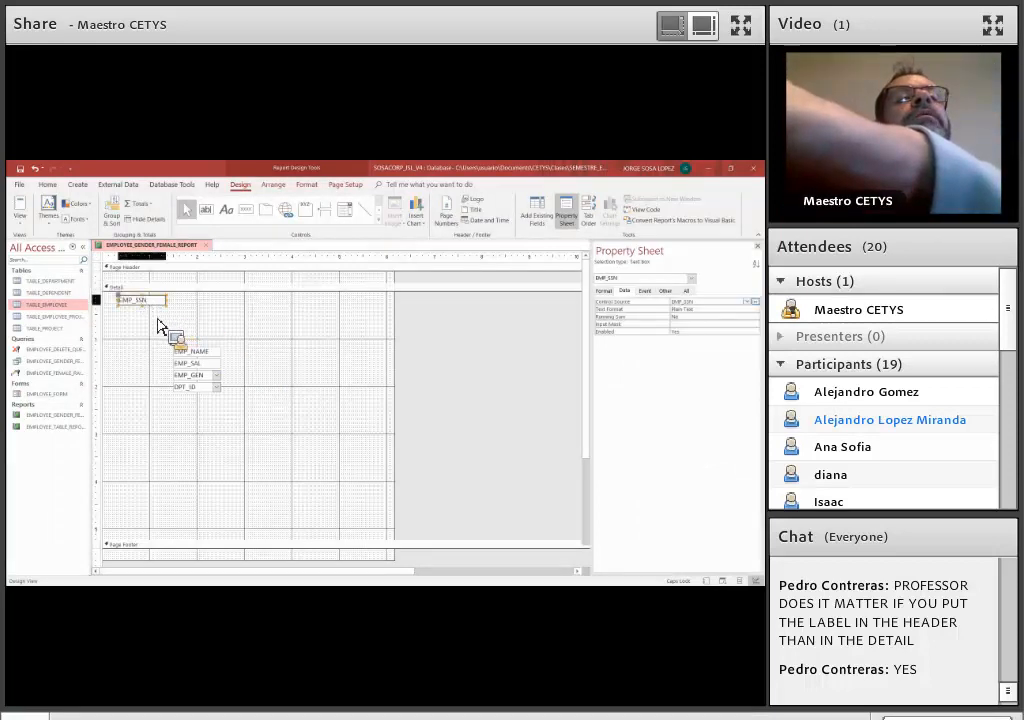
left_click_drag(150, 301, 135, 305)
Place EMP_NAME and EMP_SAL in the row after EMP_SSN, and widen EMP_NAME to fill the space before EMP_SAL
left_click_drag(205, 351, 252, 306)
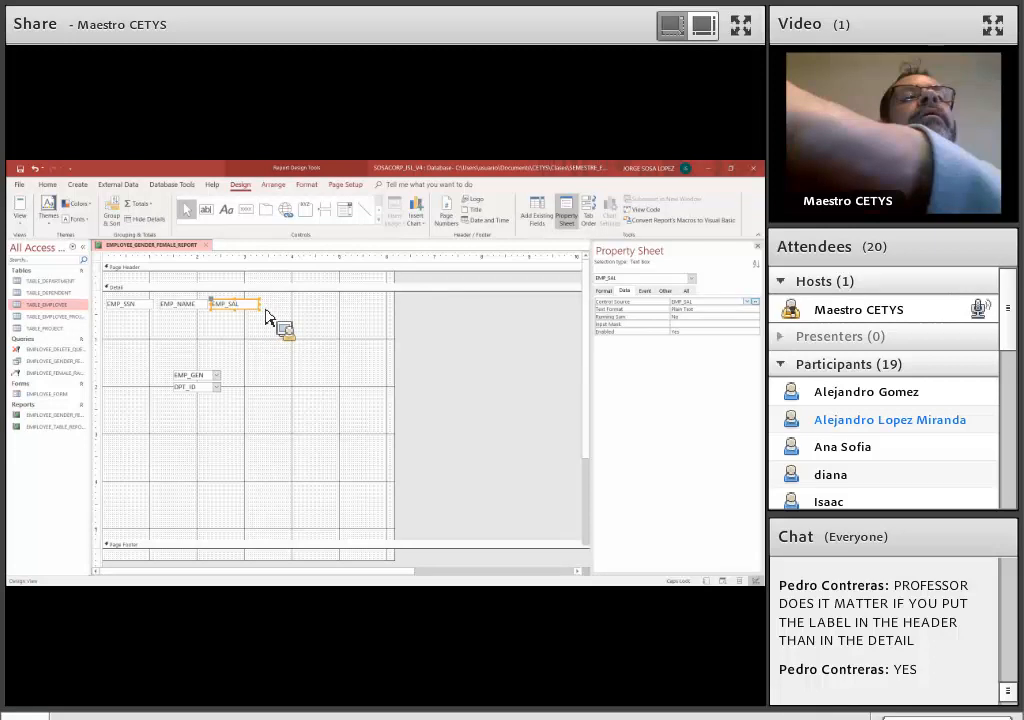
left_click_drag(266, 318, 287, 304)
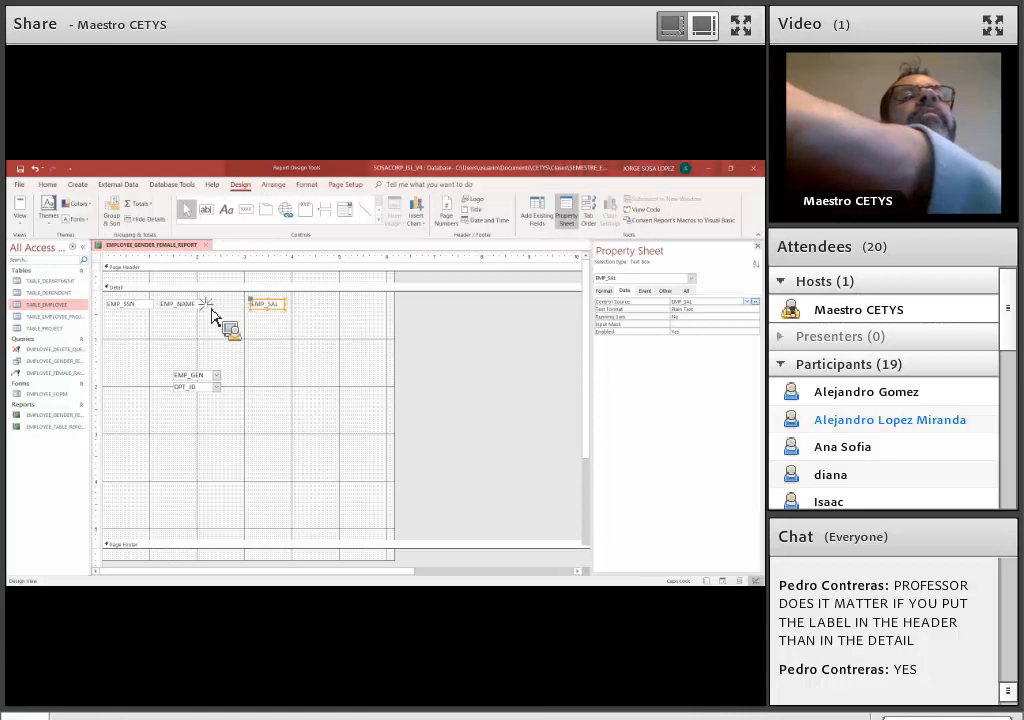
left_click_drag(209, 304, 246, 308)
left_click(300, 345)
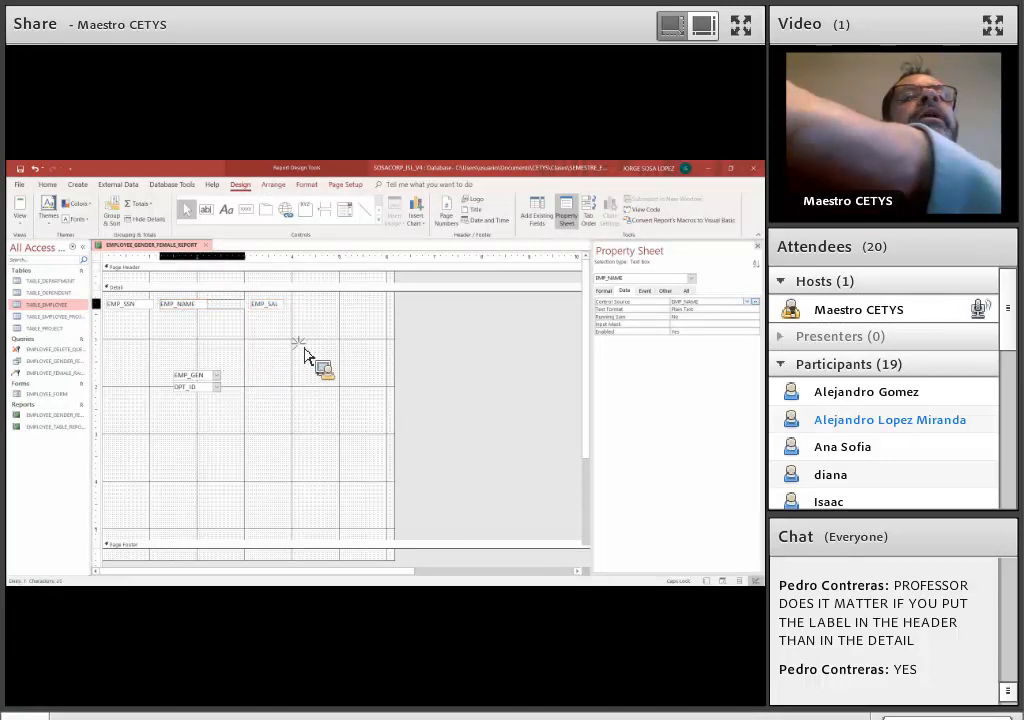
Place EMP_GEN and DPT_ID after EMP_SAL to complete the single row of fields in the Detail section
left_click(327, 308)
left_click_drag(327, 305, 327, 305)
mouse_move(214, 386)
left_mouse_down()
mouse_move(378, 333)
mouse_move(388, 310)
mouse_move(203, 293)
mouse_move(200, 319)
left_mouse_up()
Add a title label reading FEMALE EMPLOYEES REPORT in the enlarged page header
left_click(229, 212)
left_click(119, 283)
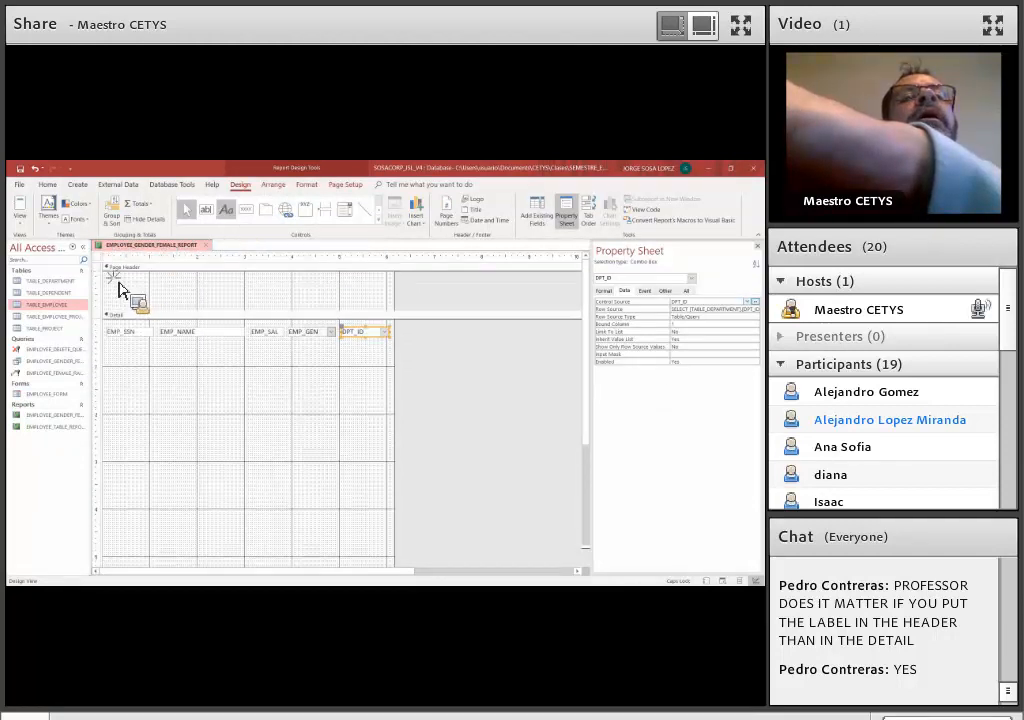
left_click(114, 284)
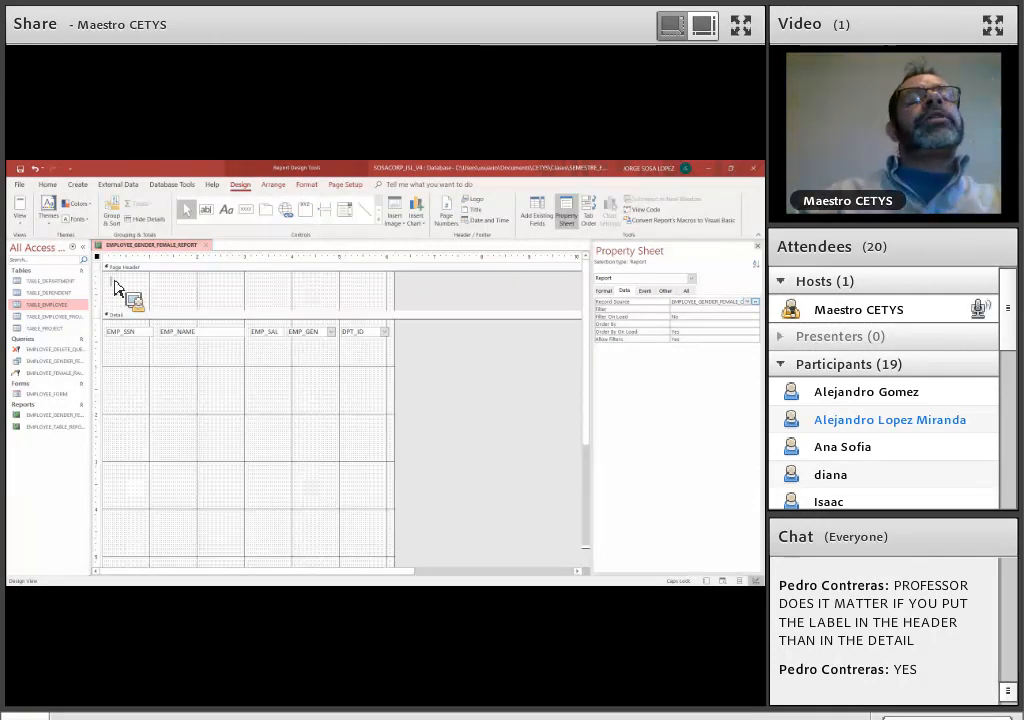
type("FEMALE EMPLOYEES REPORT")
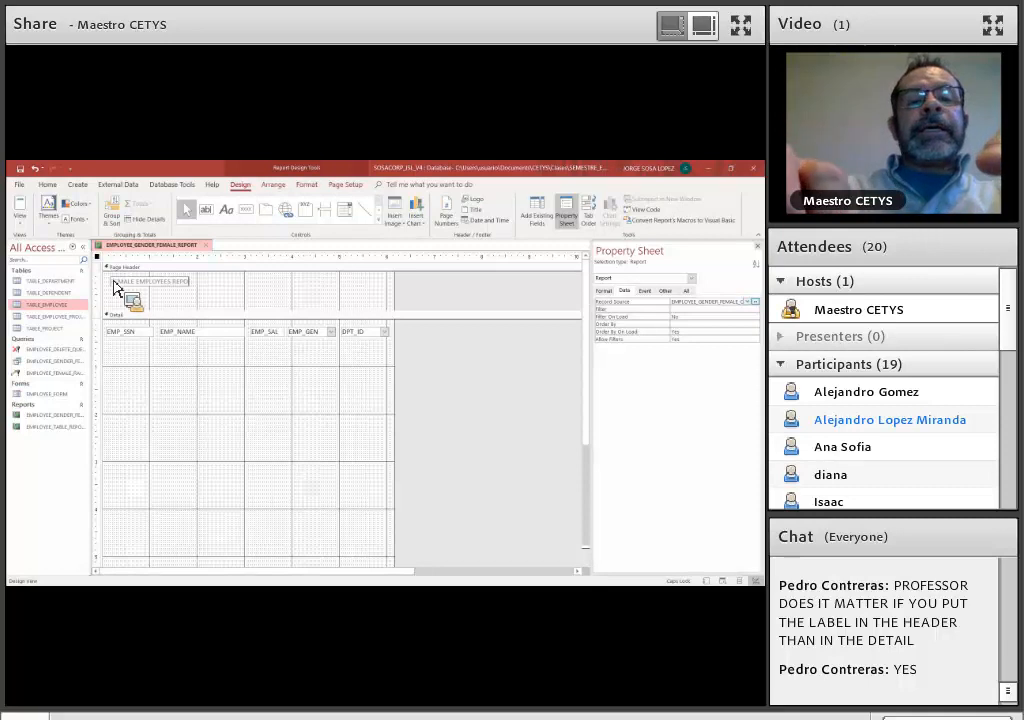
left_click(160, 267)
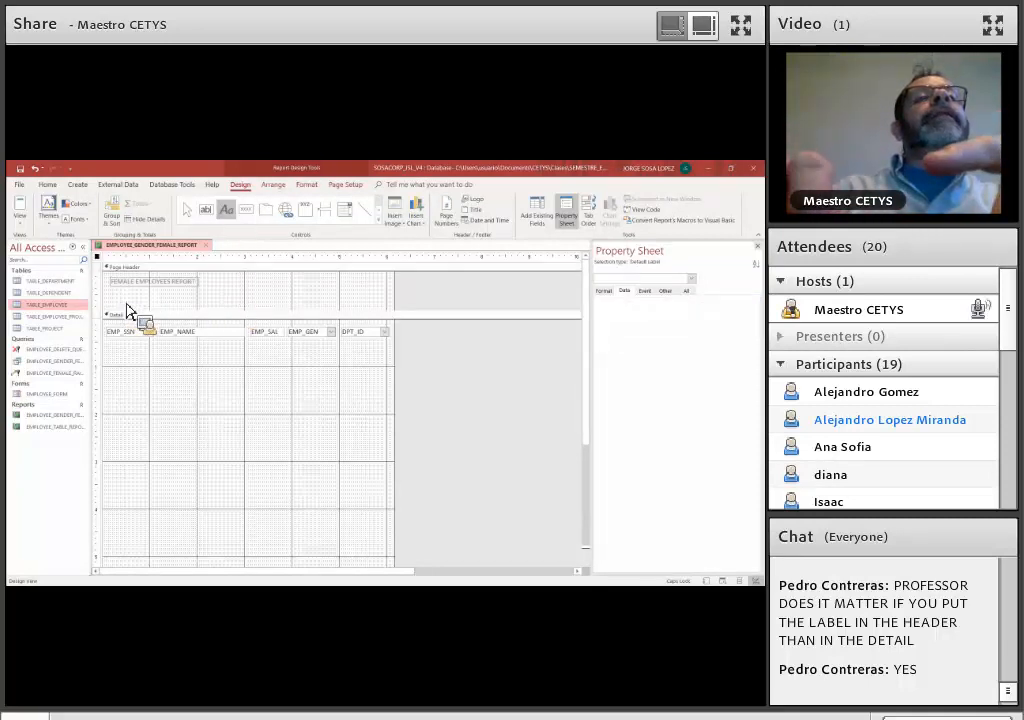
Add SSN and NAME column heading labels in the page header above the EMP_SSN and EMP_NAME fields
key("Escape")
type("SSN")
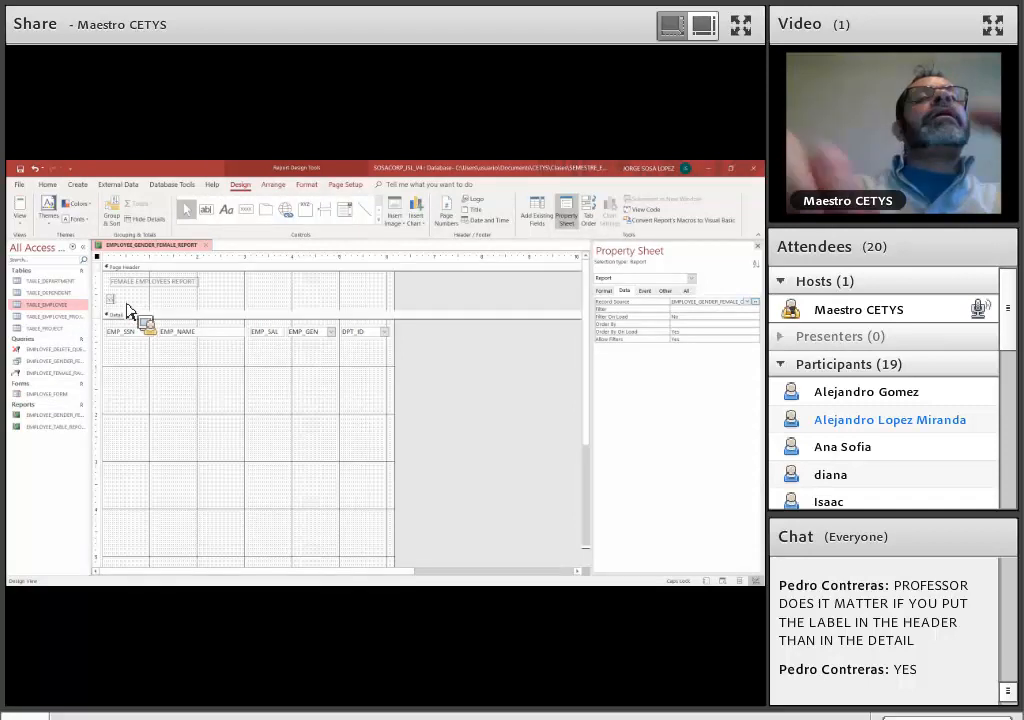
left_click(227, 212)
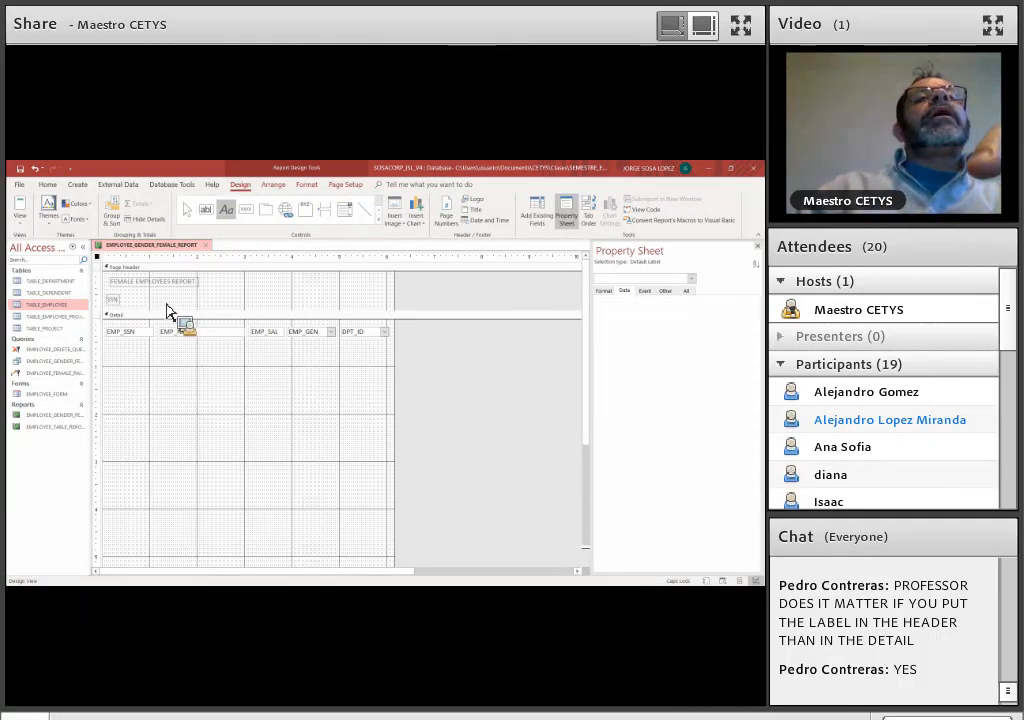
key("Escape")
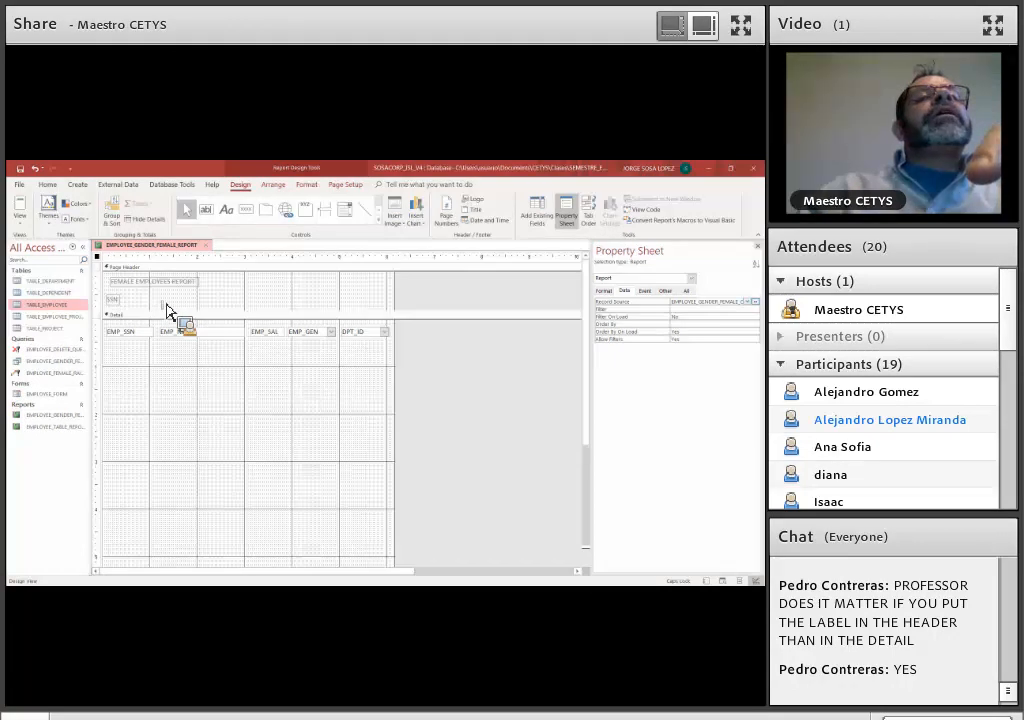
left_click_drag(171, 305, 173, 299)
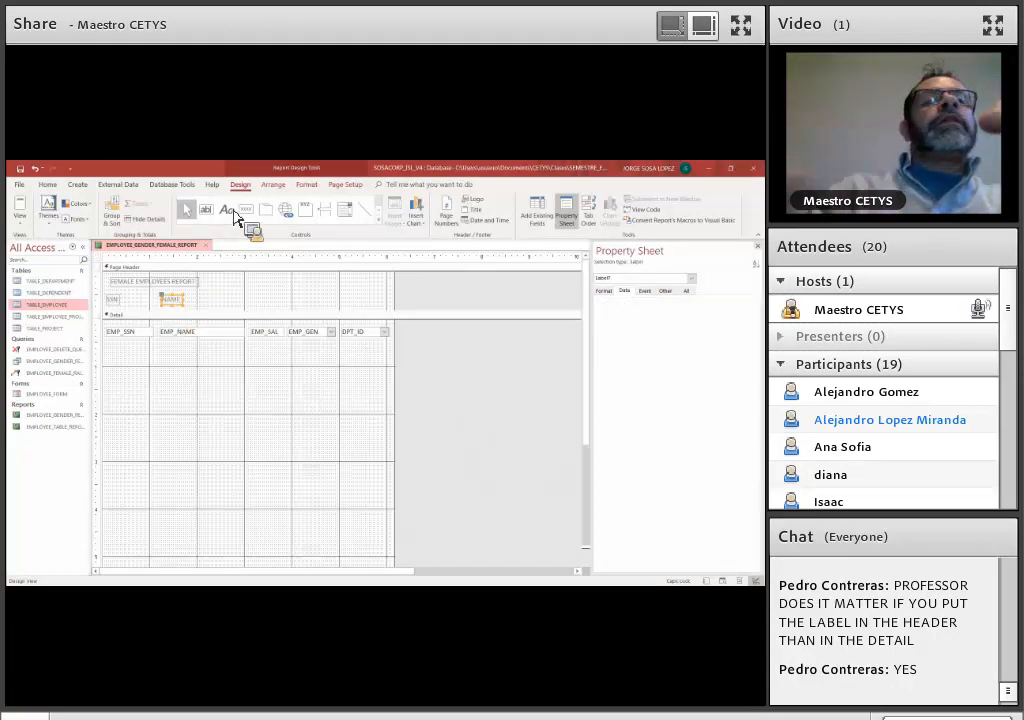
Add SALARY and GENDER column heading labels in line with NAME, above the EMP_SAL and EMP_GEN fields
left_click(227, 210)
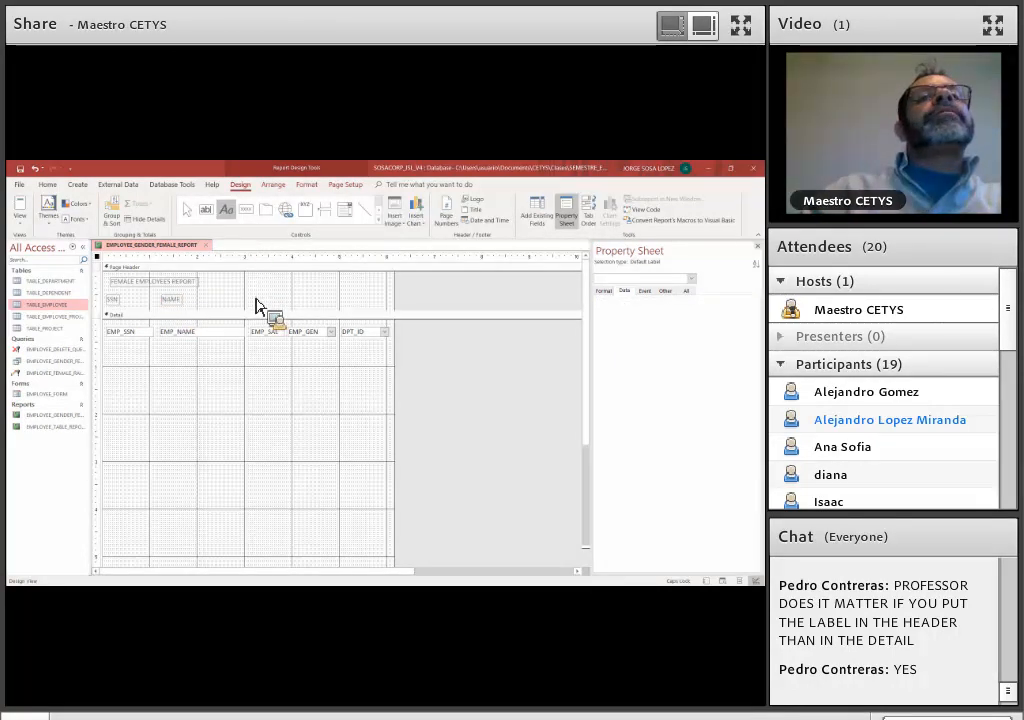
key("Escape")
left_click(259, 300)
type("SALA")
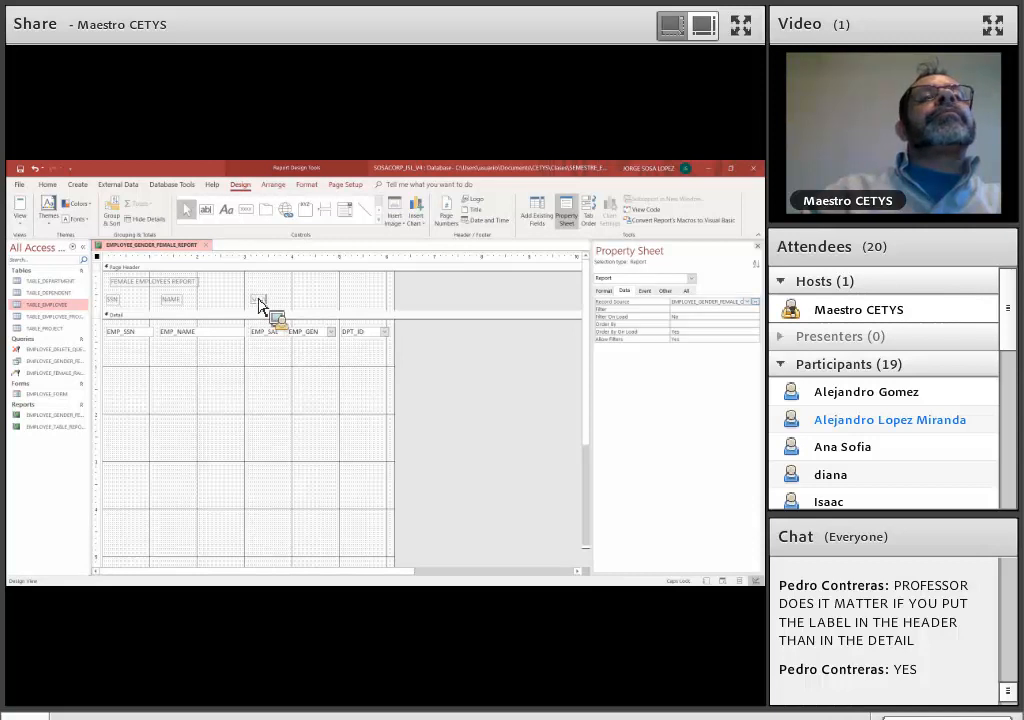
type("RY")
left_click(228, 212)
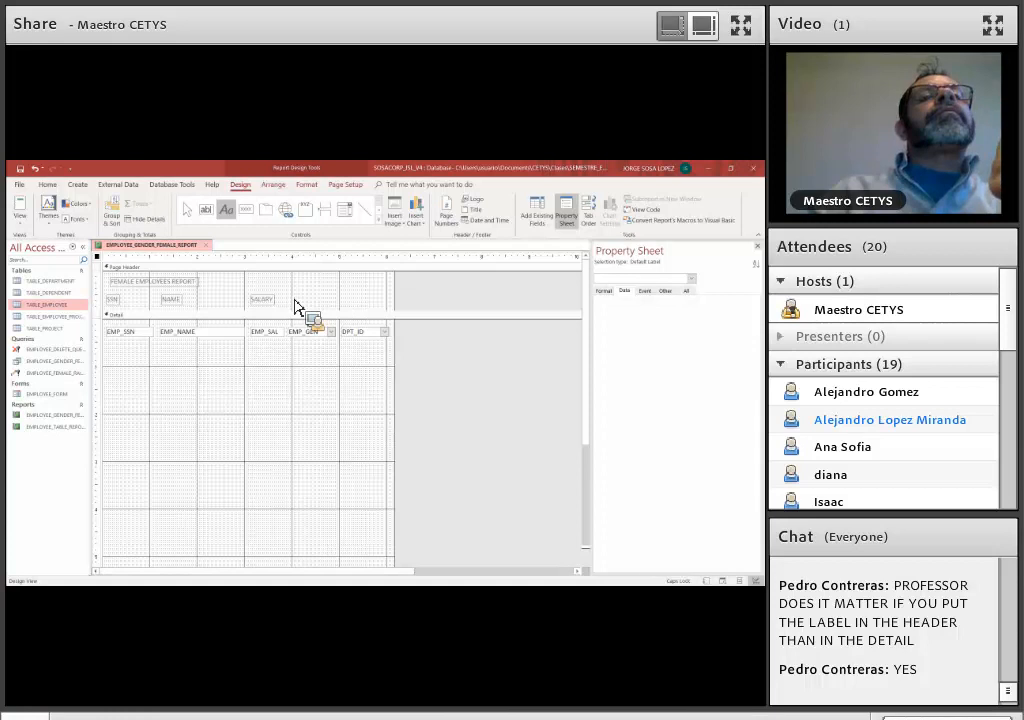
key("Escape")
type("GENDER")
Add a DEPARTMENT heading label above the DPT_ID field and align it with the other column headings
left_click(232, 215)
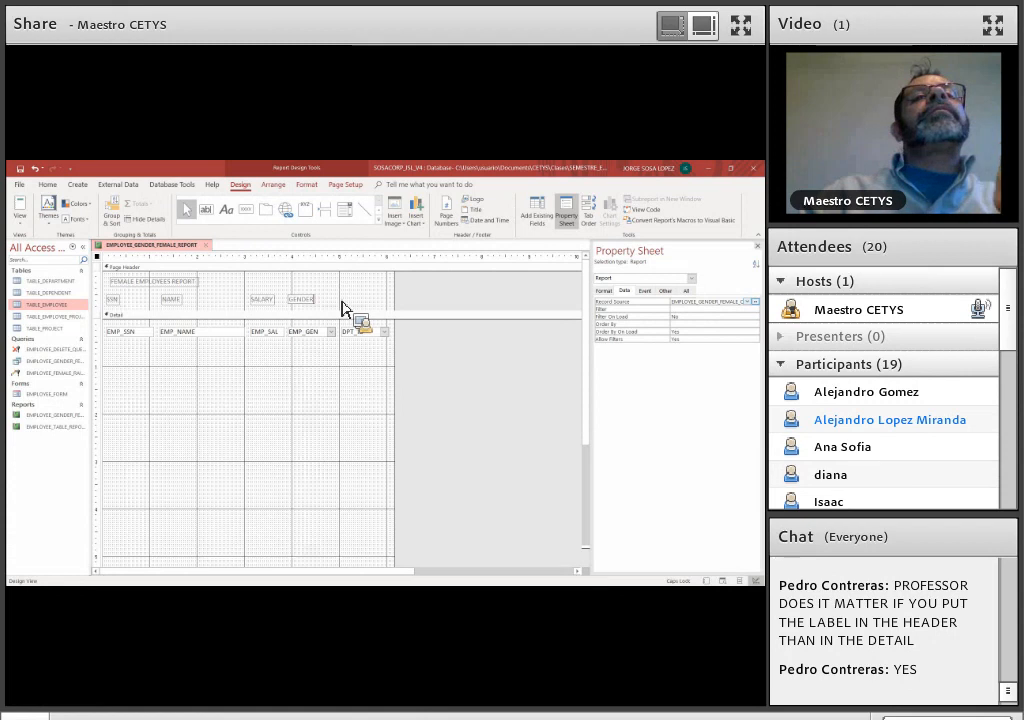
type("DEPARTMENT")
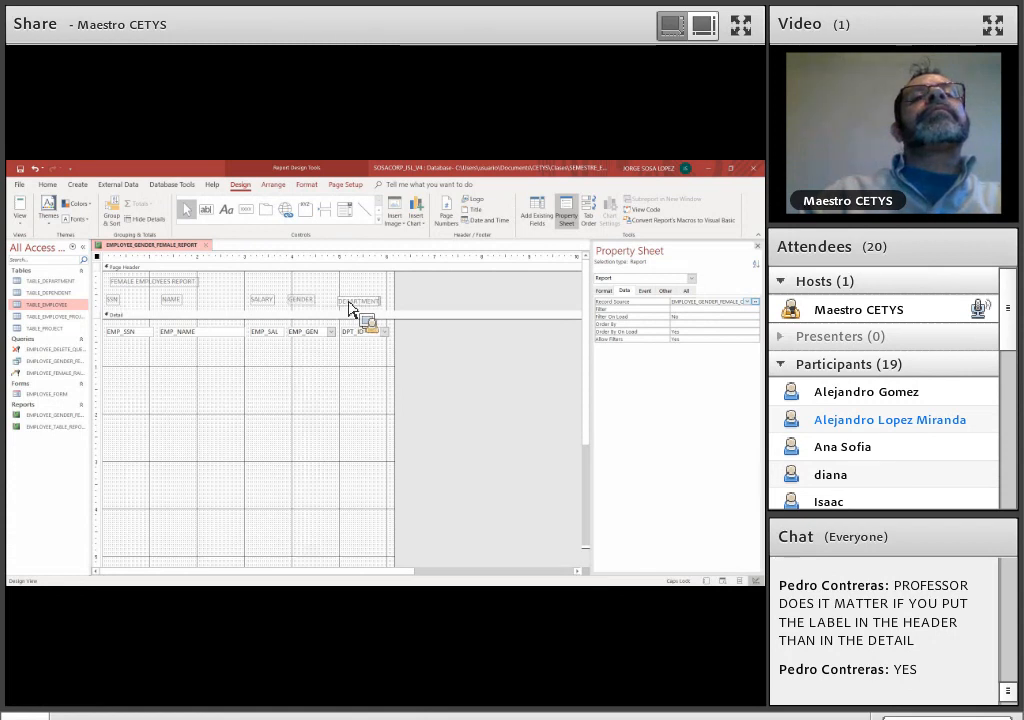
left_click(355, 308)
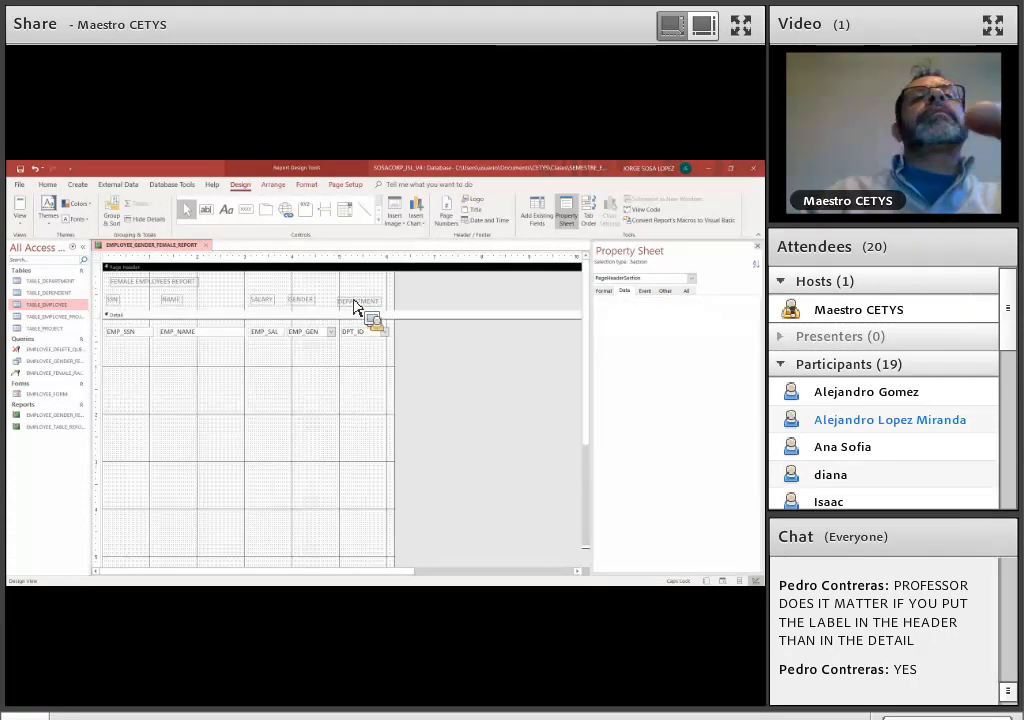
left_click(355, 303)
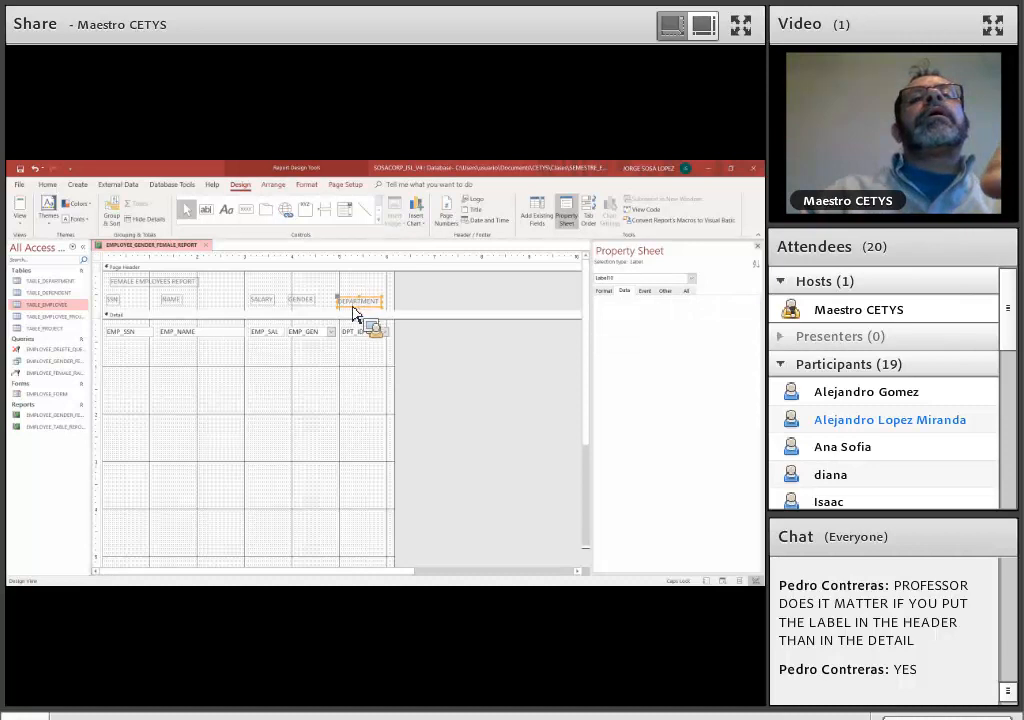
Shrink the Detail section so that it ends just below the row of fields
left_click(256, 551)
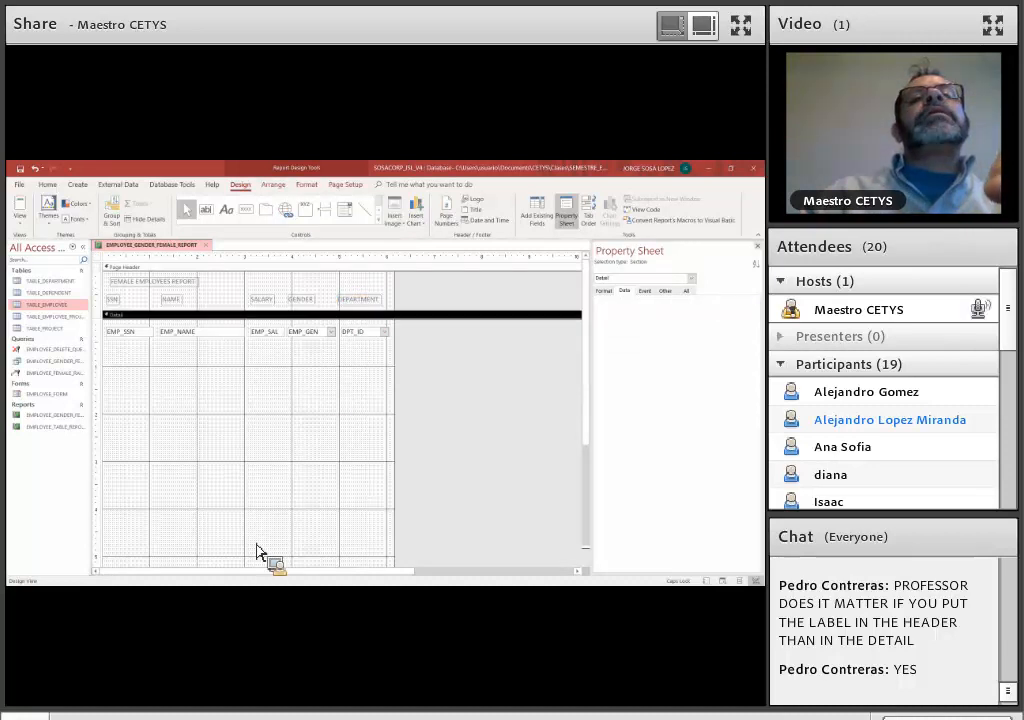
scroll(256, 551, "down", 3)
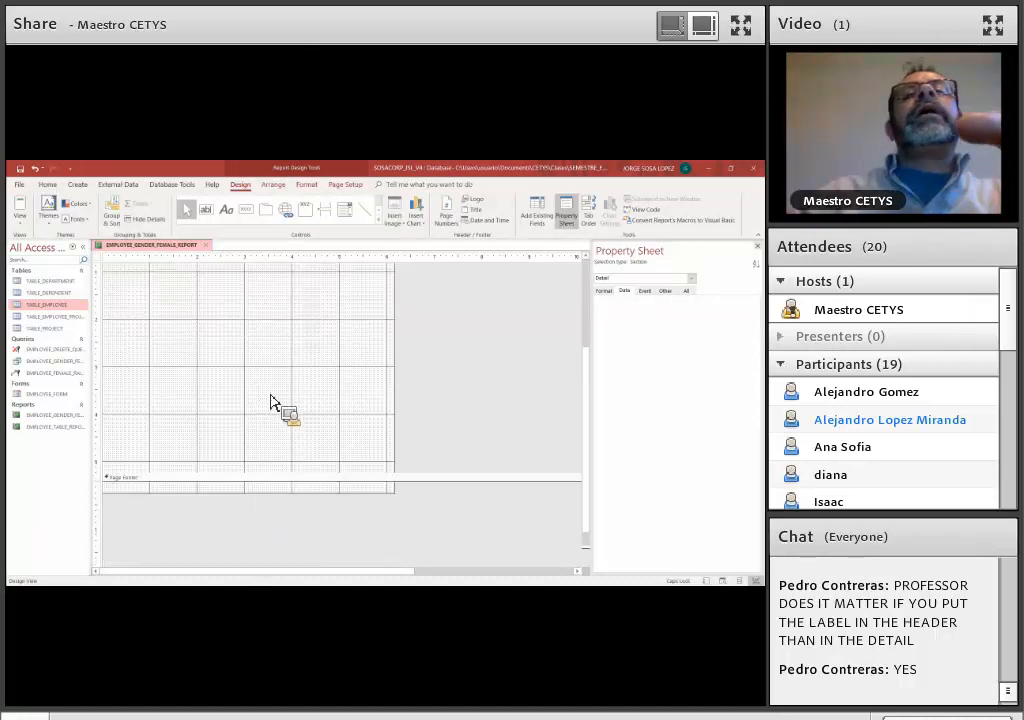
scroll(284, 378, "up", 3)
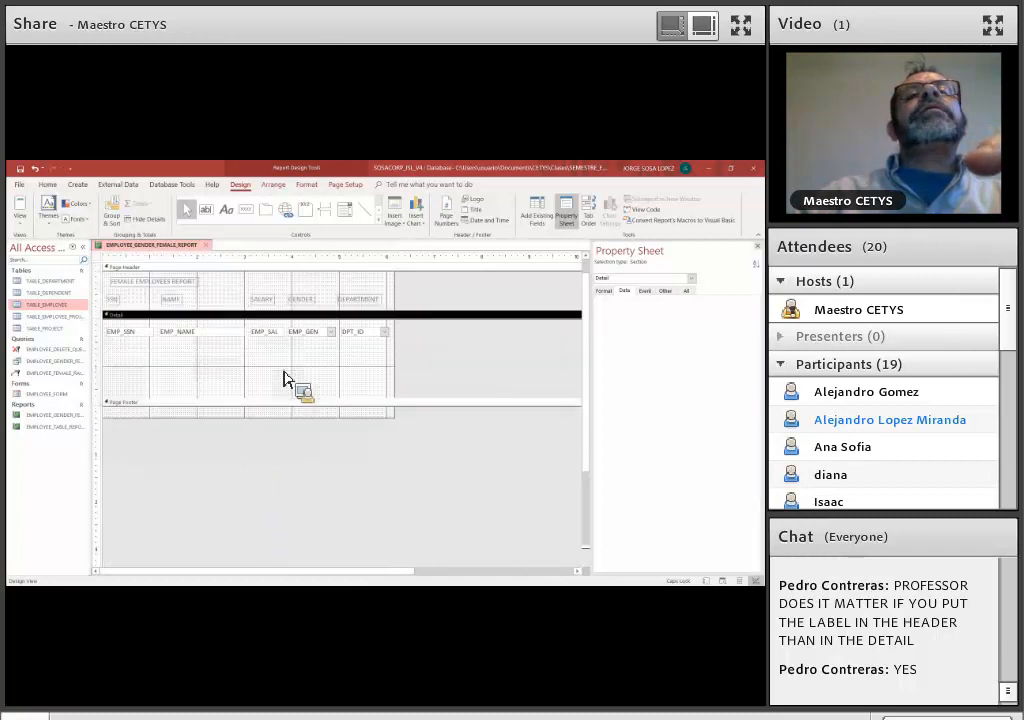
left_click_drag(258, 352, 161, 341)
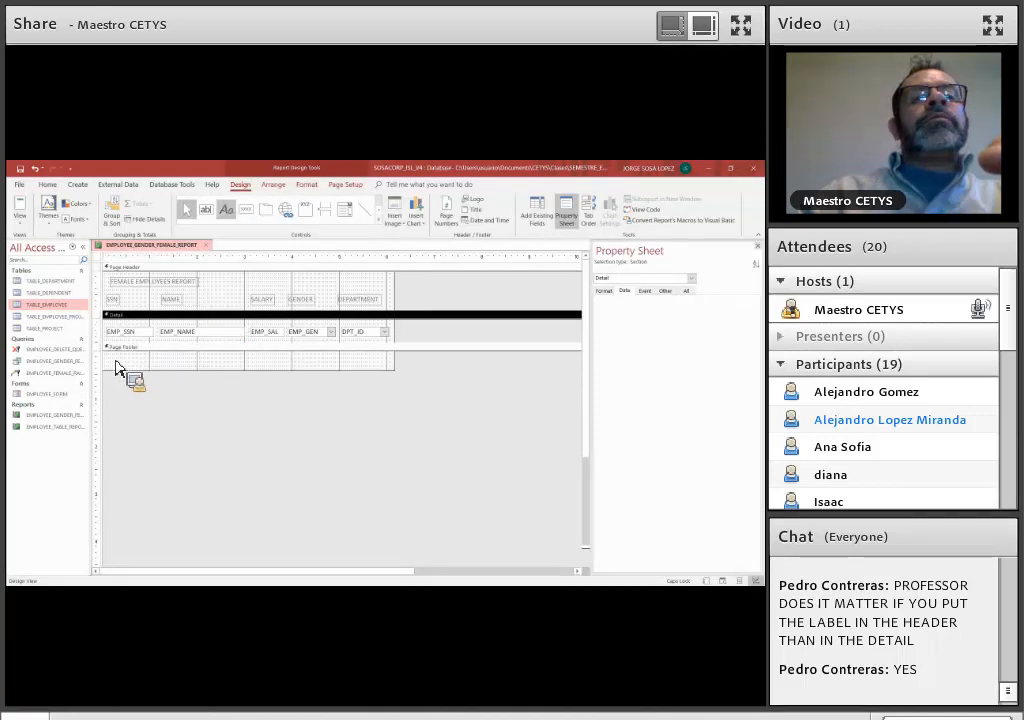
Try adding a label in the page footer reading SOSACORP - "THE BEST COMPANY
left_click(226, 209)
left_click(114, 368)
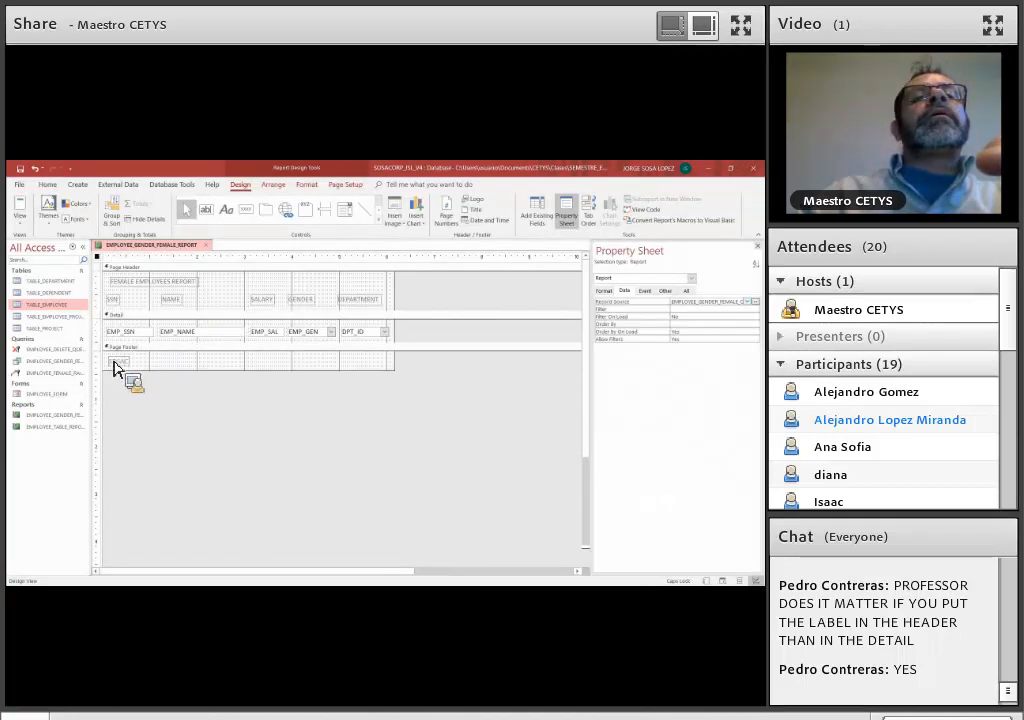
type("SOSACORP - \"THE BEST COMPANY\"")
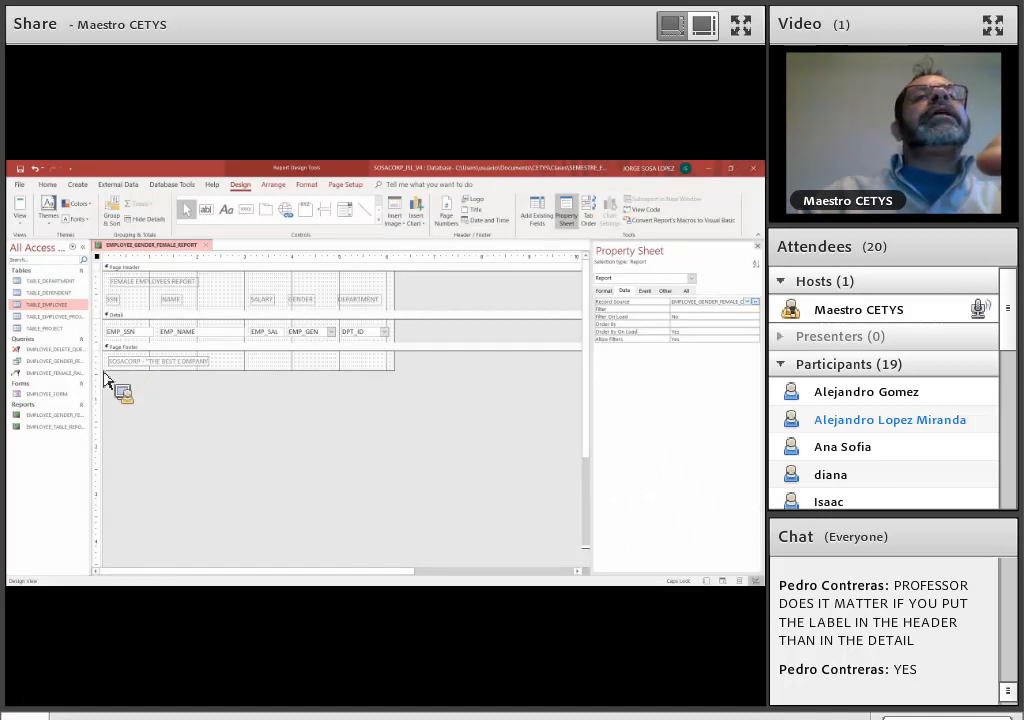
Open EMPLOYEE_TABLE_REPORT in Design View, copy its page footer slogan label, and close that report
double_click(51, 426)
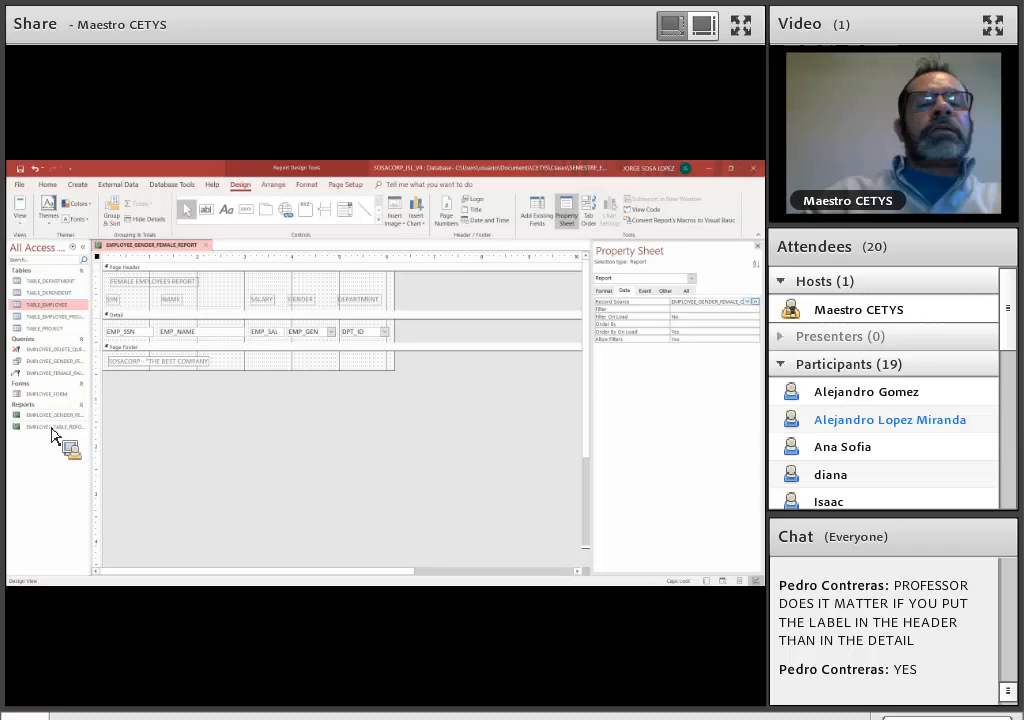
left_click(17, 228)
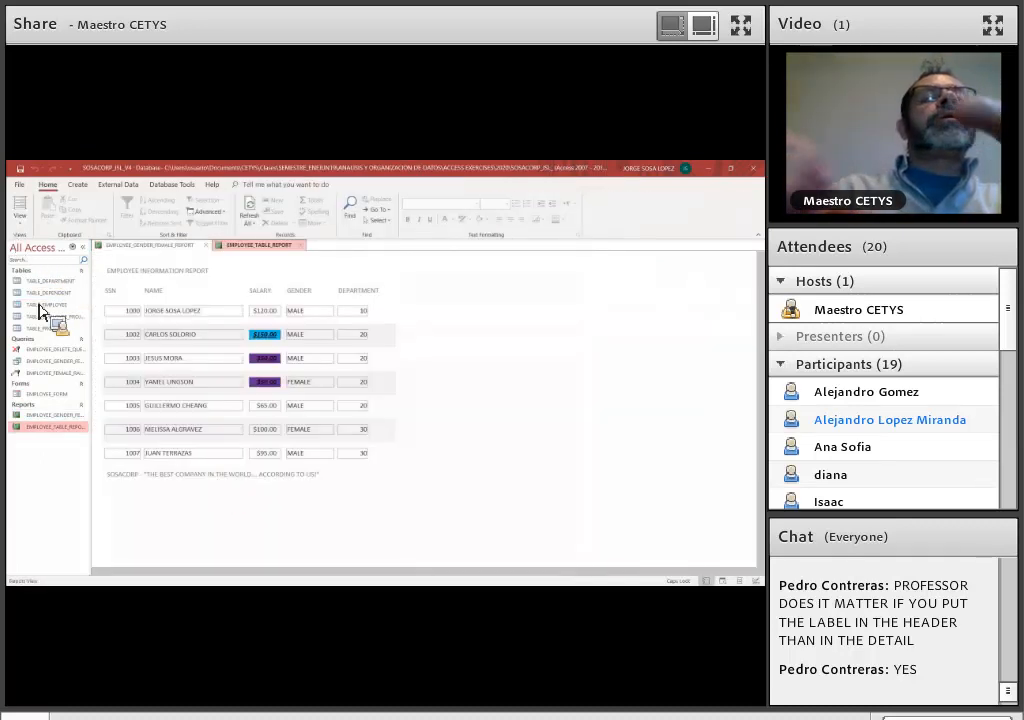
left_click(39, 305)
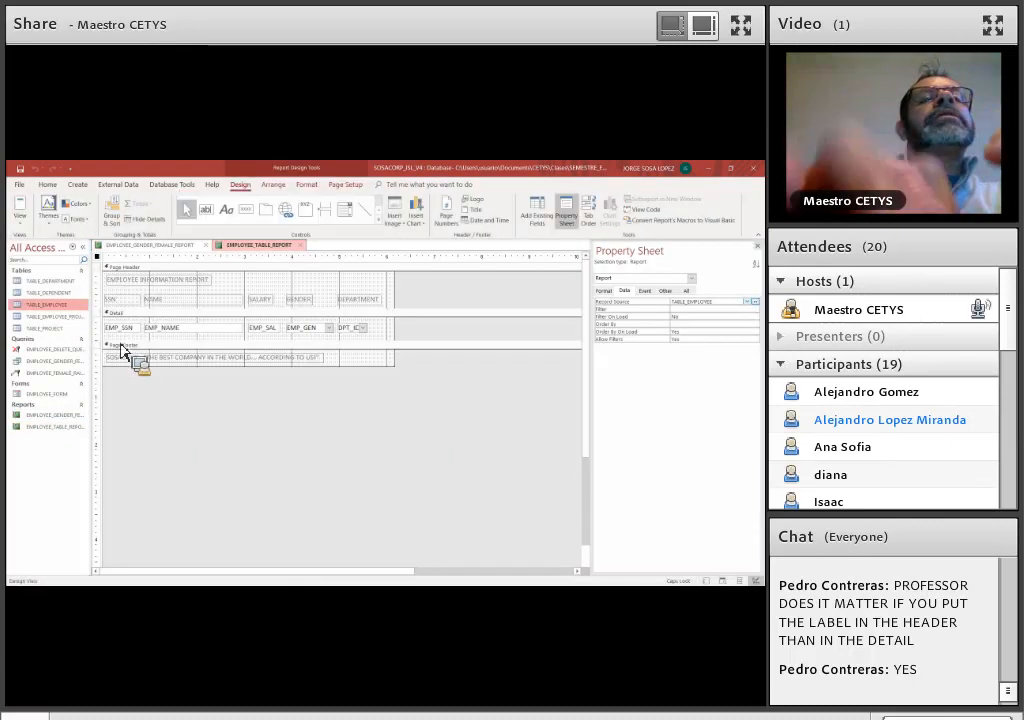
left_click(154, 360)
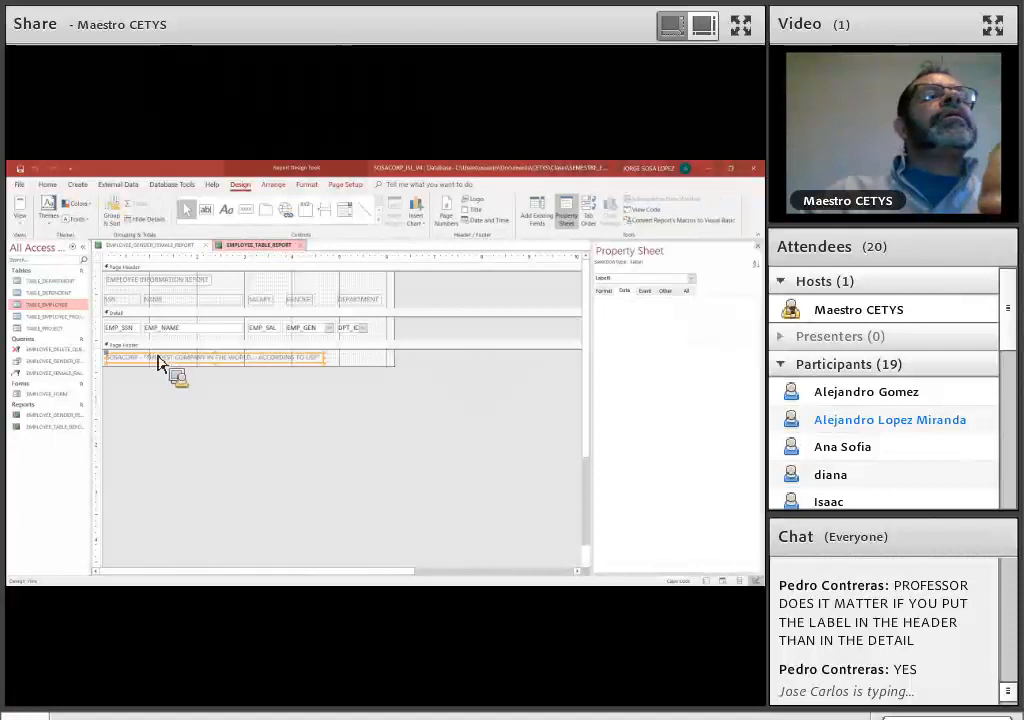
left_click_drag(160, 360, 312, 255)
left_click(301, 246)
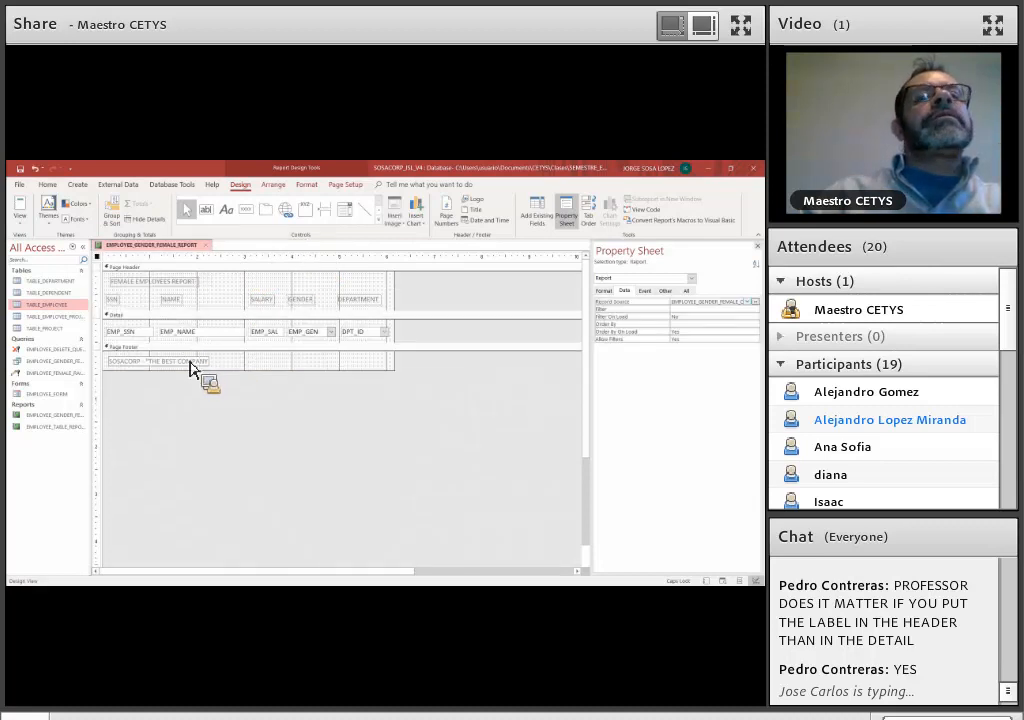
Replace the incomplete page footer label with the copied slogan label and position it within the footer
left_click(193, 368)
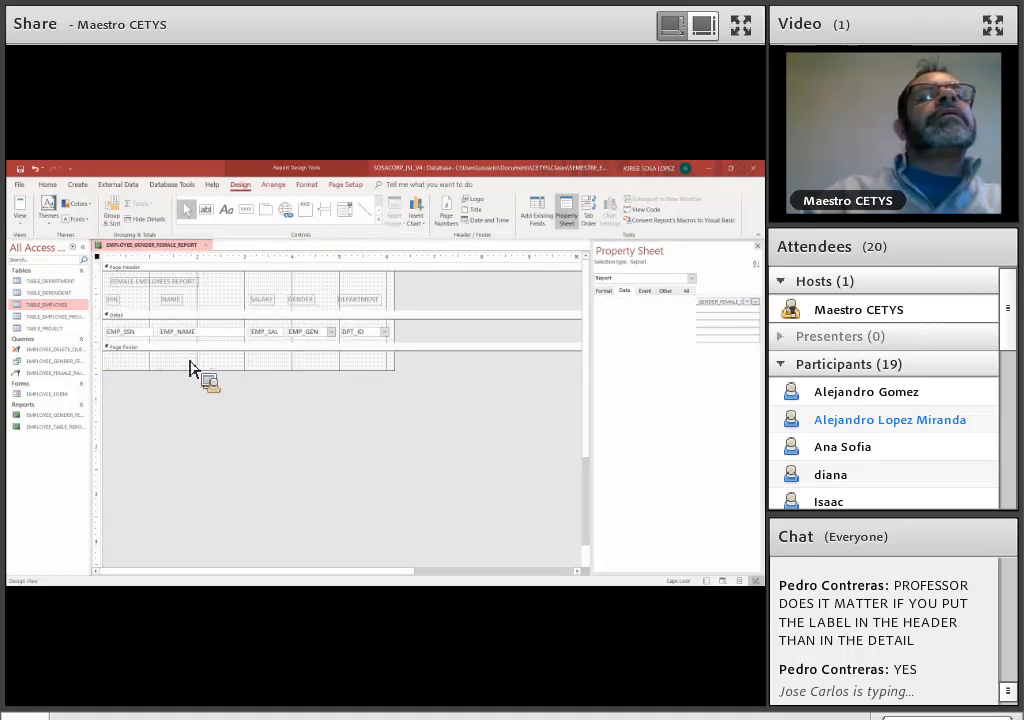
mouse_move(193, 368)
left_mouse_down()
mouse_move(201, 327)
mouse_move(207, 373)
left_mouse_up()
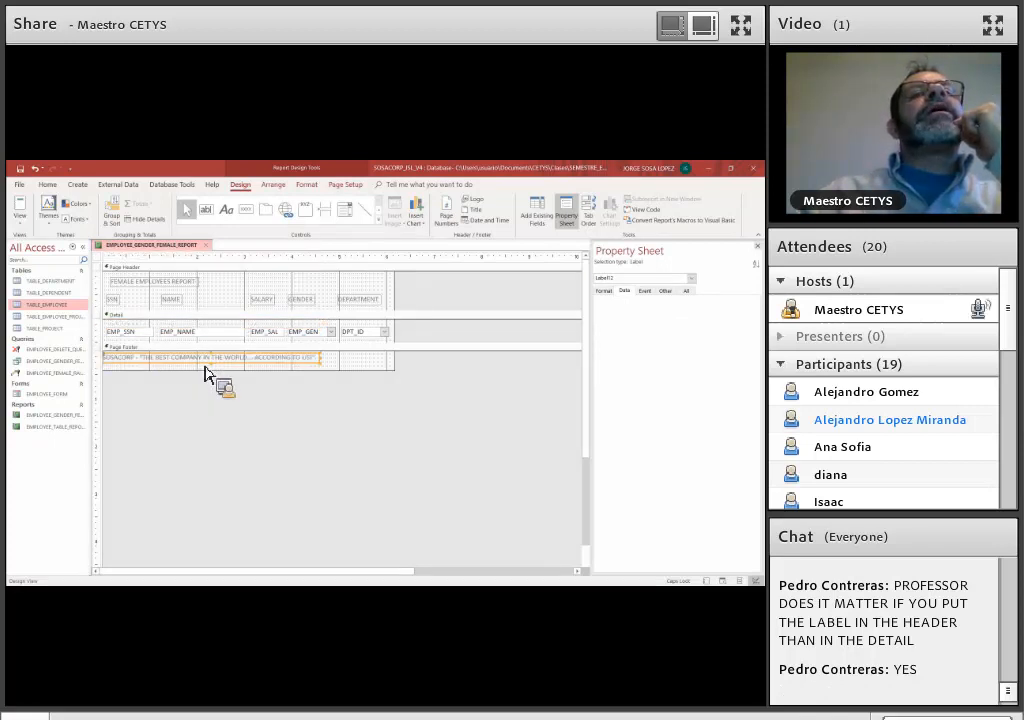
left_click_drag(205, 367, 344, 268)
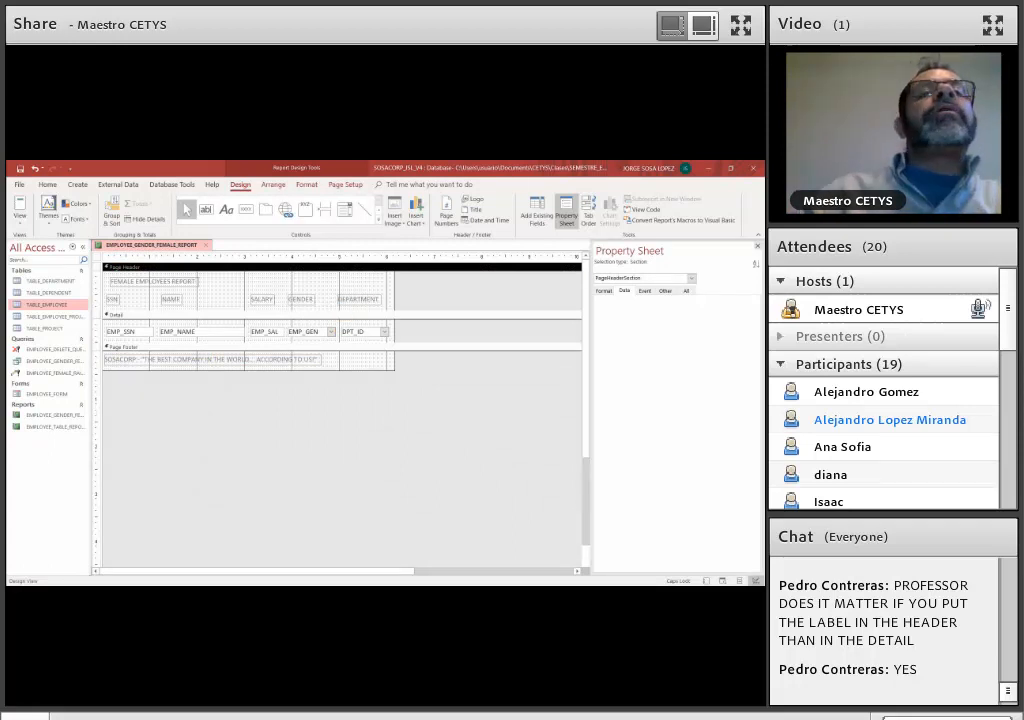
Close the Property Sheet and display the female employees report in Report View to check its layout
left_click(758, 247)
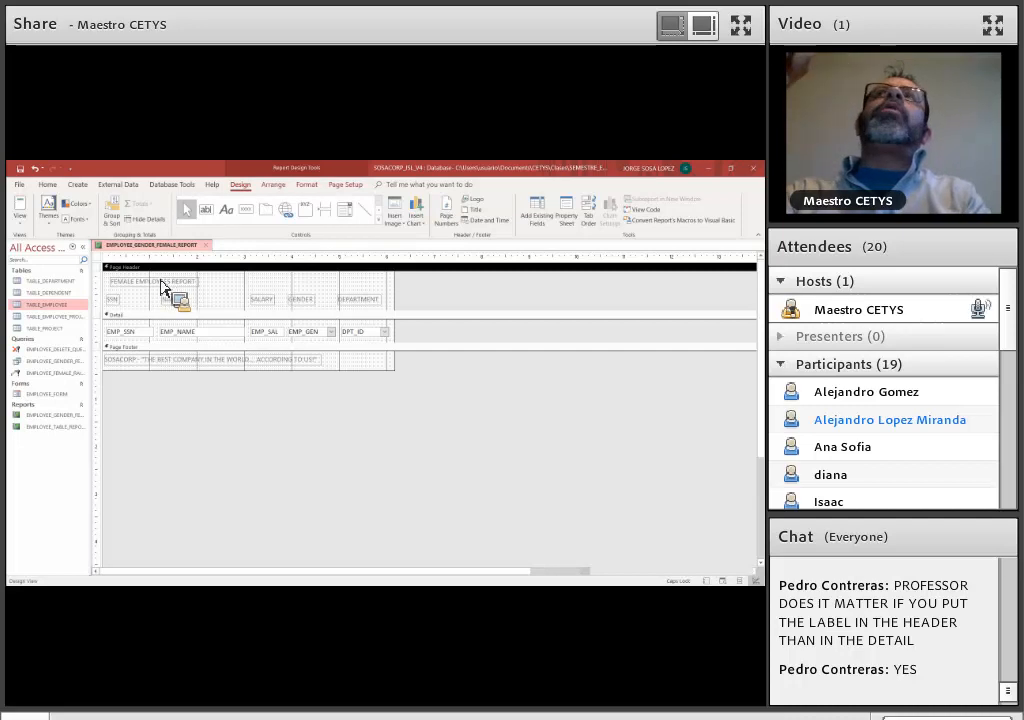
left_click(22, 220)
left_click(34, 240)
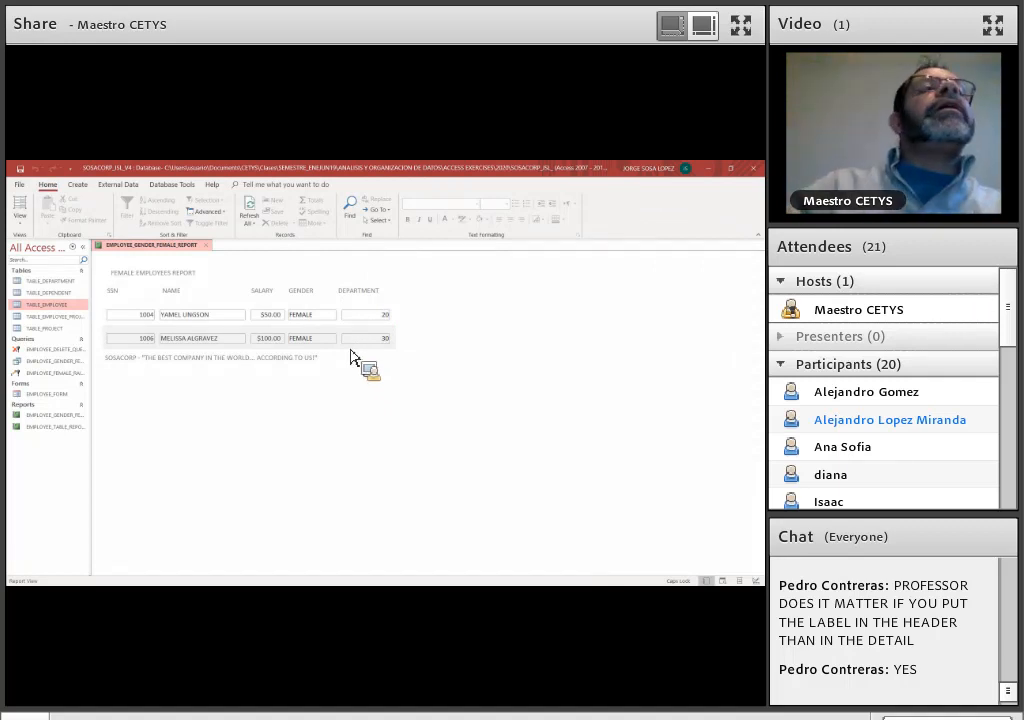
Return to Design View and start a new conditional formatting rule for the EMP_SAL field
left_click(22, 225)
left_click(55, 304)
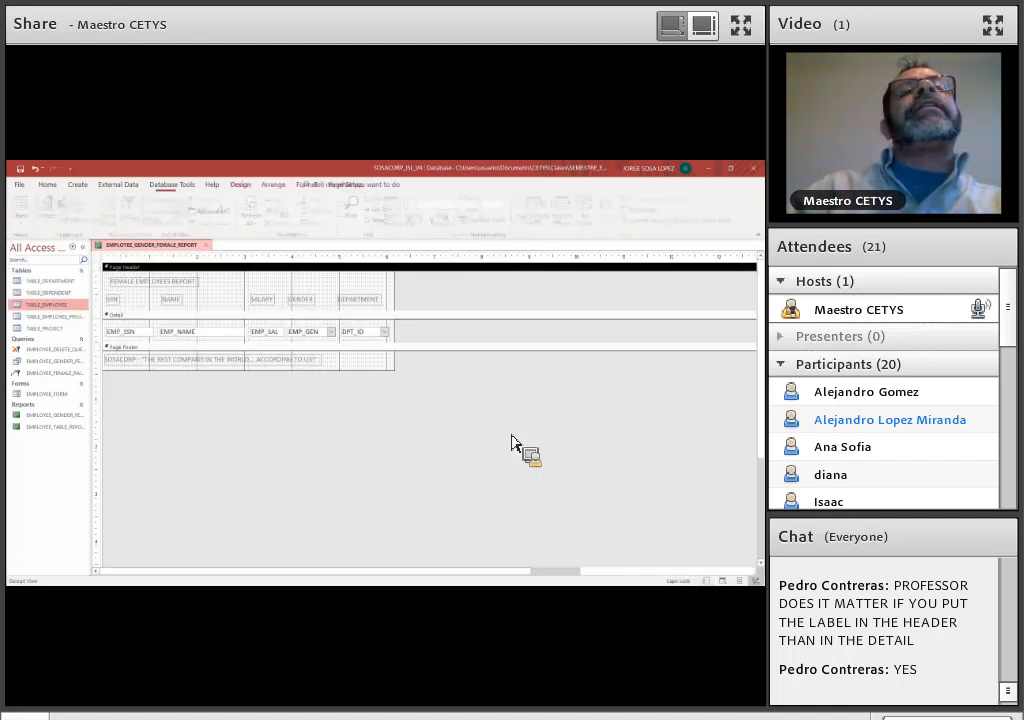
left_click(283, 333)
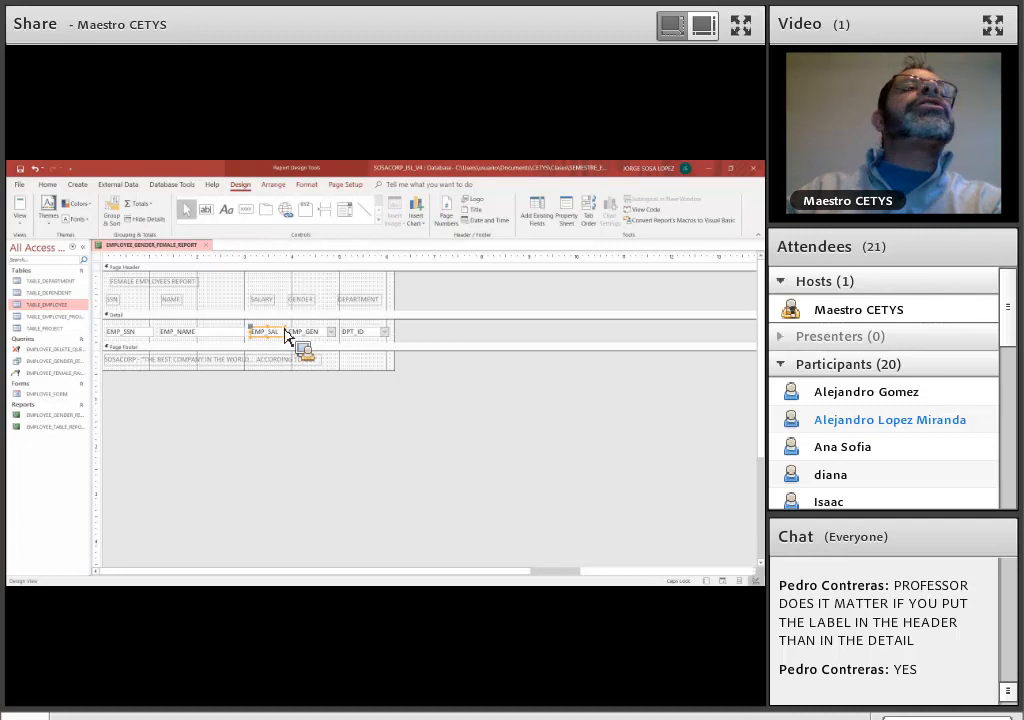
left_click(274, 184)
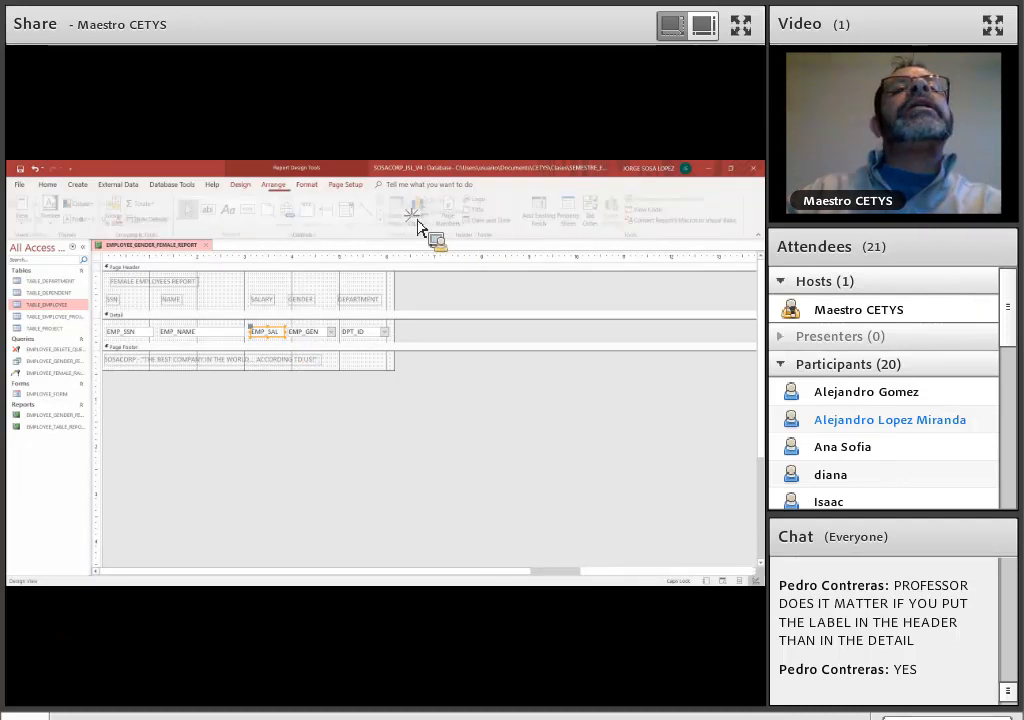
left_click(404, 222)
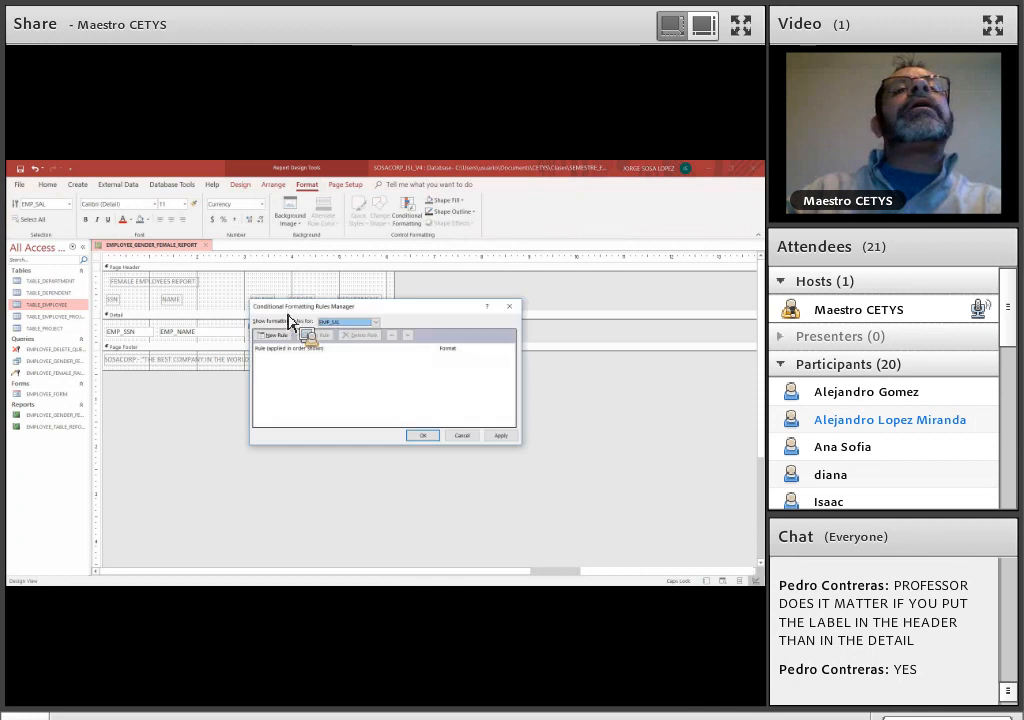
left_click(275, 334)
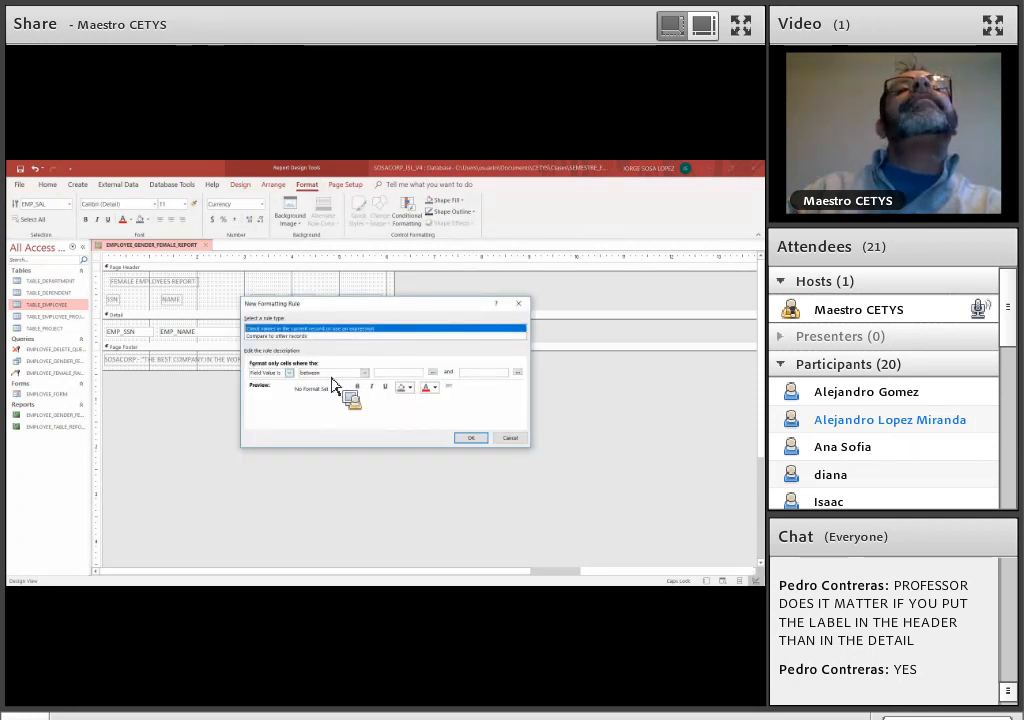
Set the rule's condition to field values less than 100
left_click(333, 374)
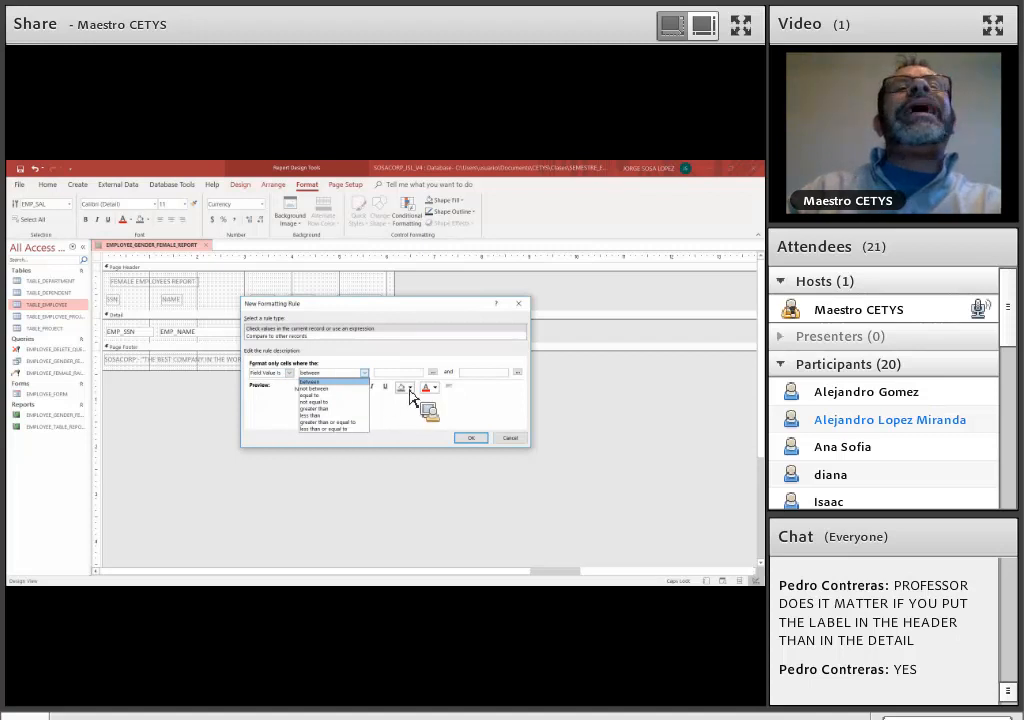
left_click(311, 415)
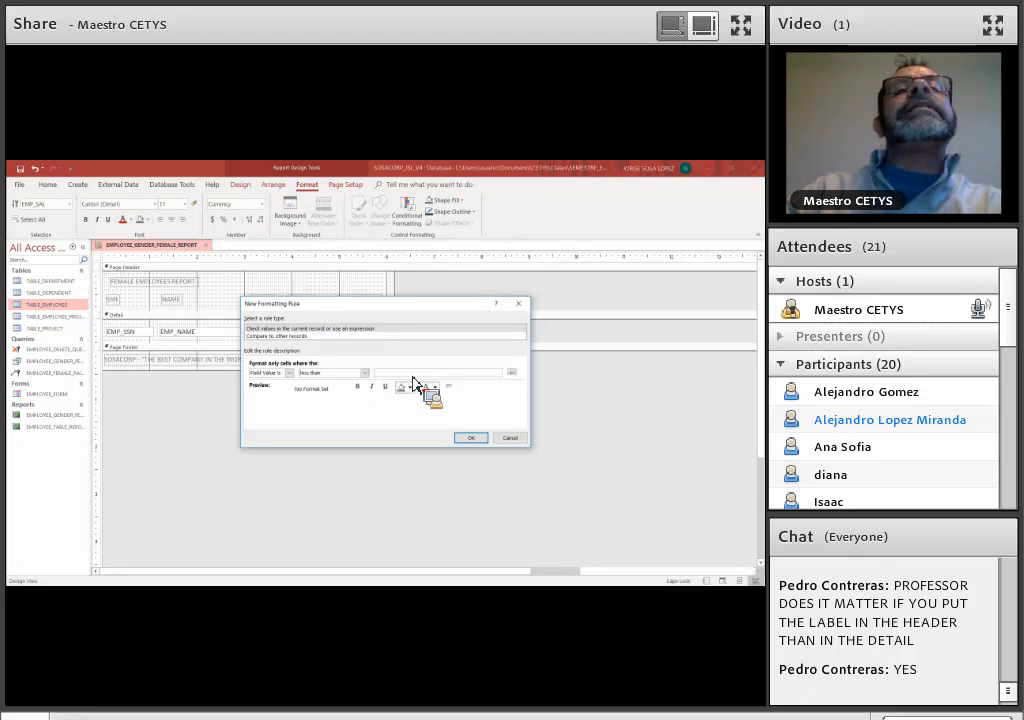
left_click(413, 377)
type("10")
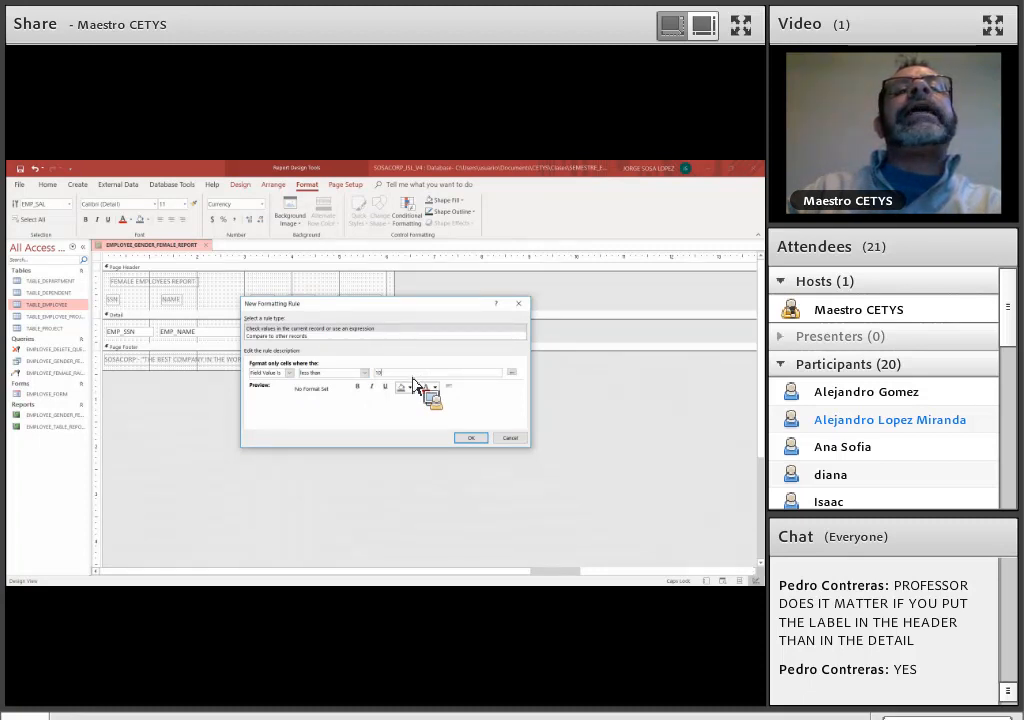
type("0")
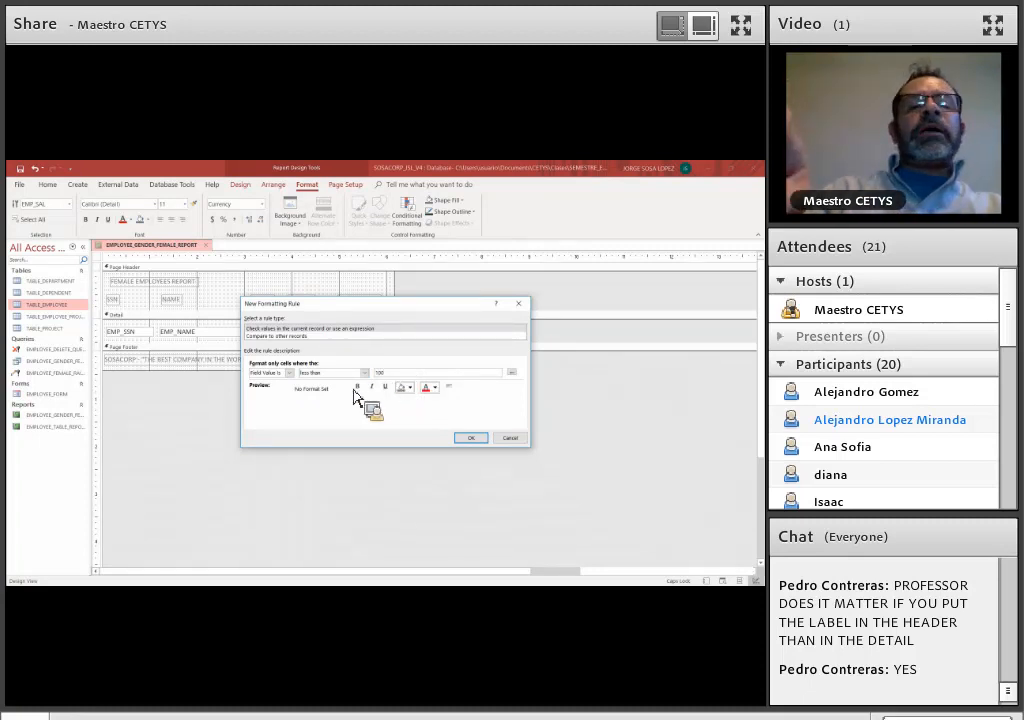
Format matching salaries as bold, italic, underlined red text and apply the conditional formatting rule
left_click(357, 386)
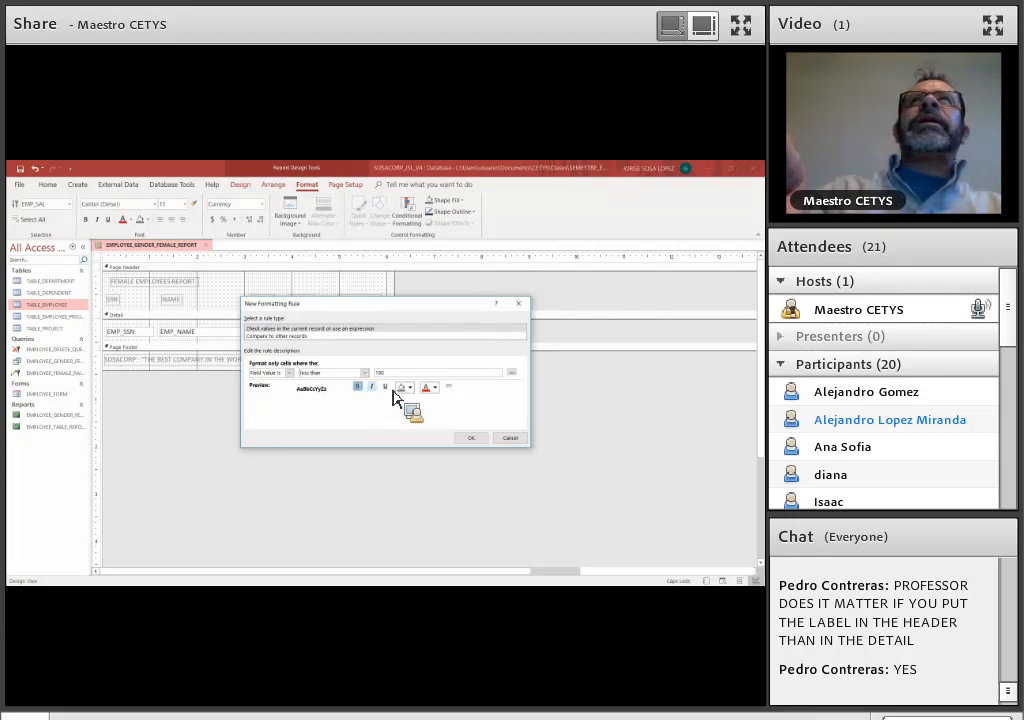
left_click(371, 386)
left_click(385, 386)
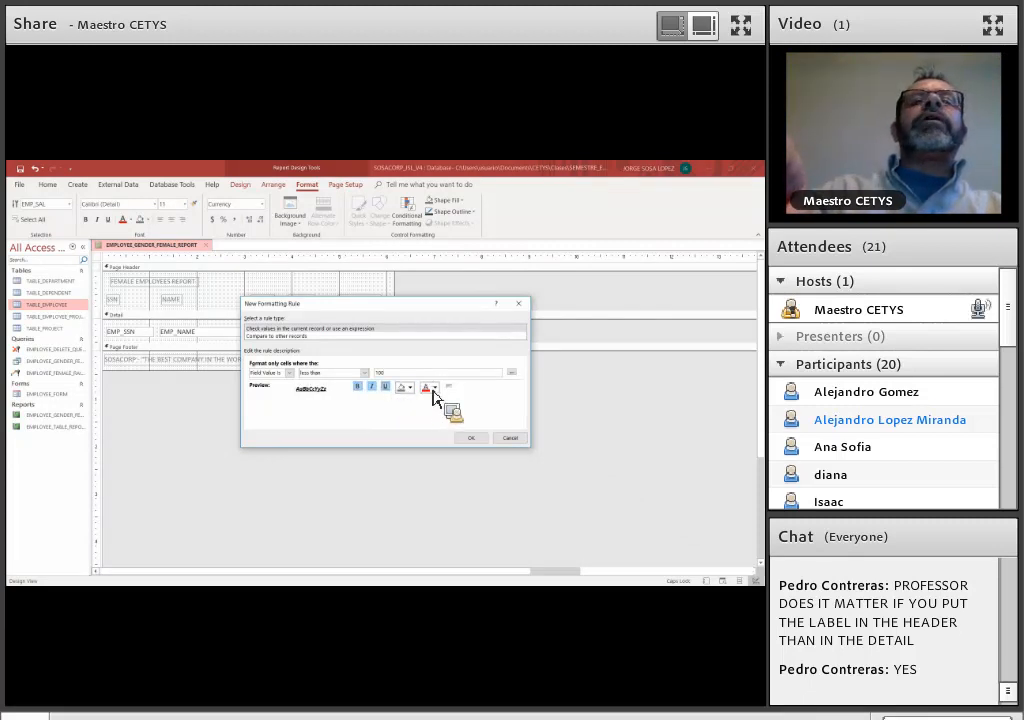
left_click(432, 392)
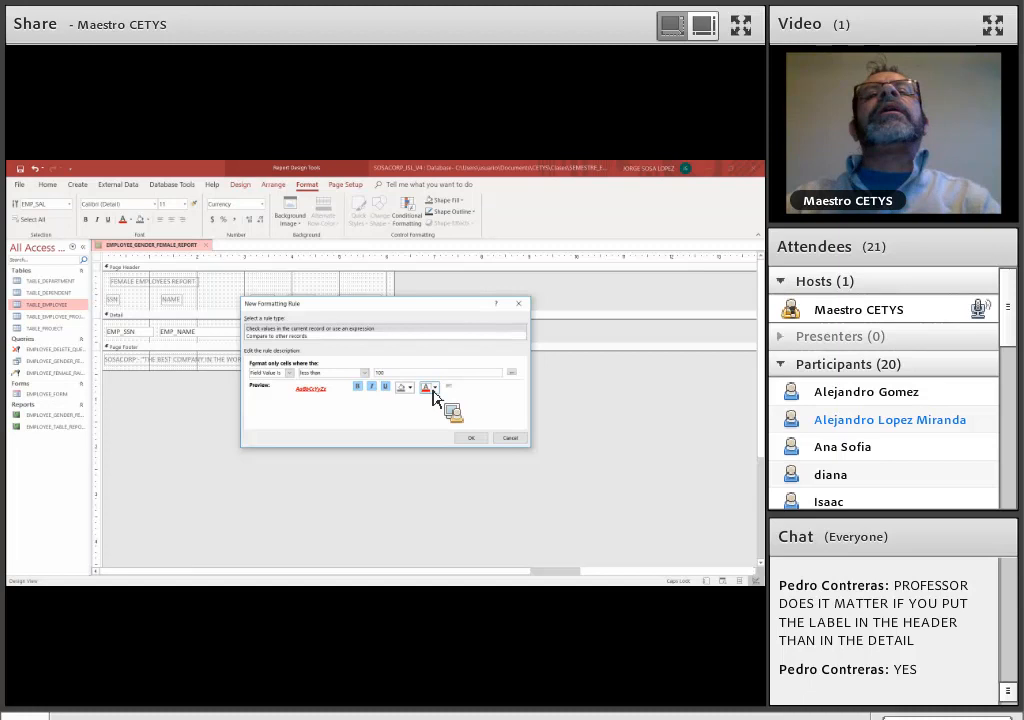
left_click(470, 439)
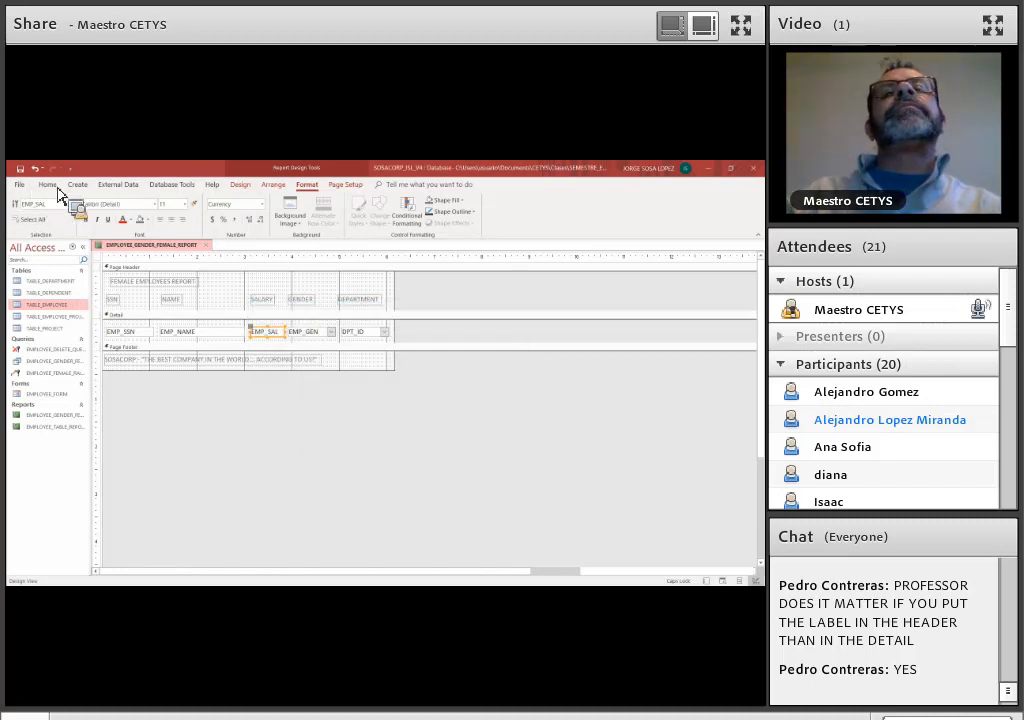
Display the female employees report in Report View to check the salary formatting
left_click(51, 186)
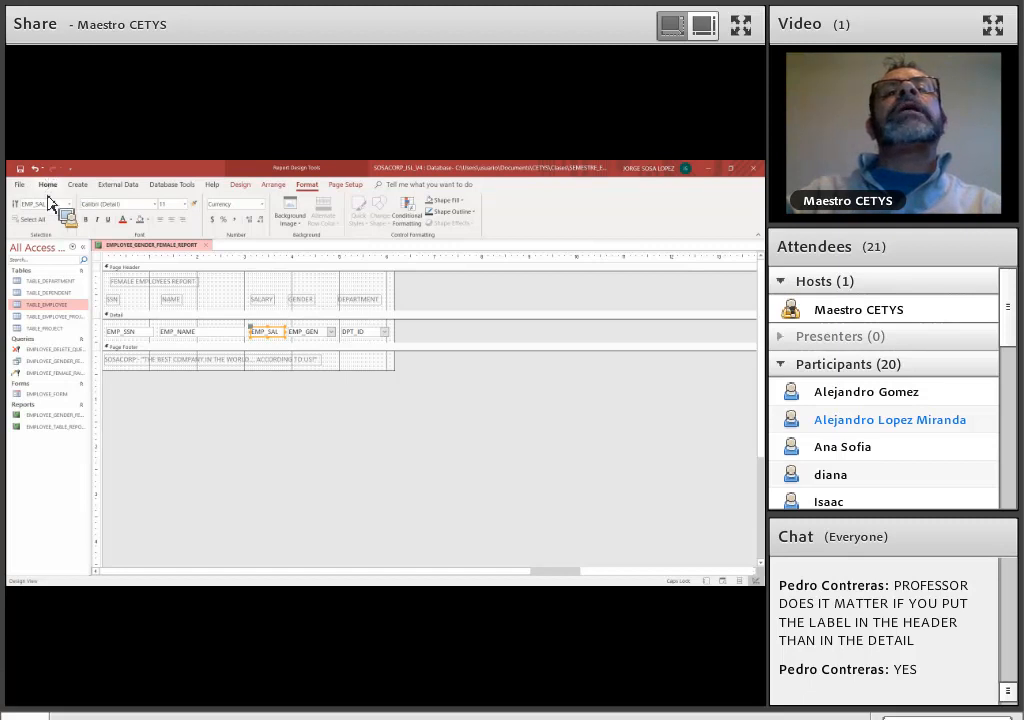
left_click(29, 242)
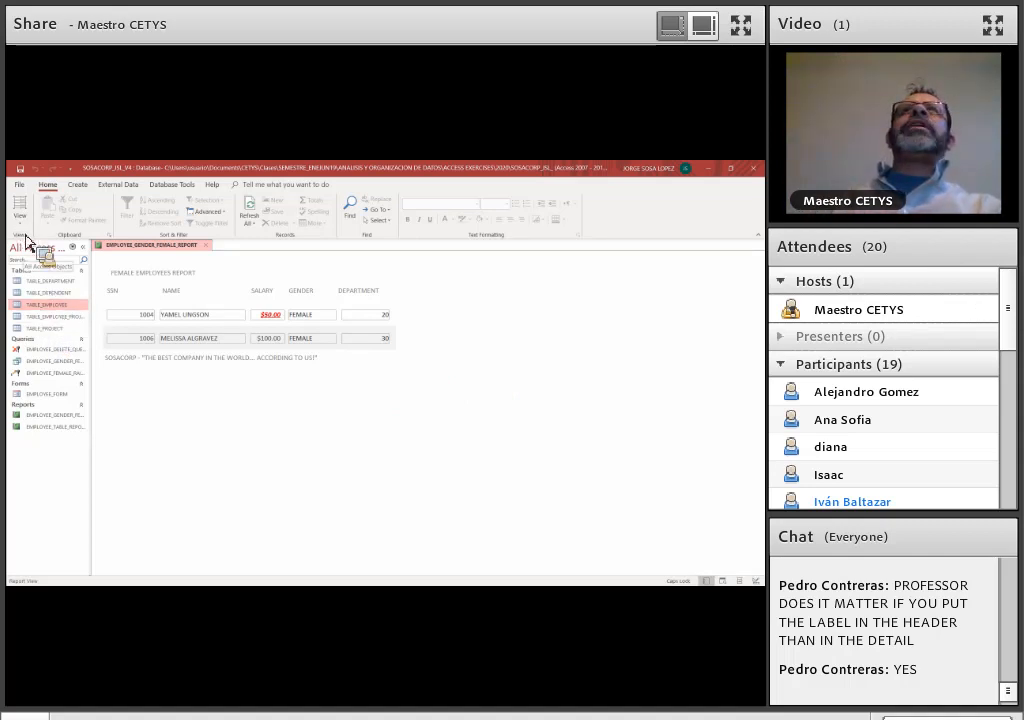
left_click(345, 443)
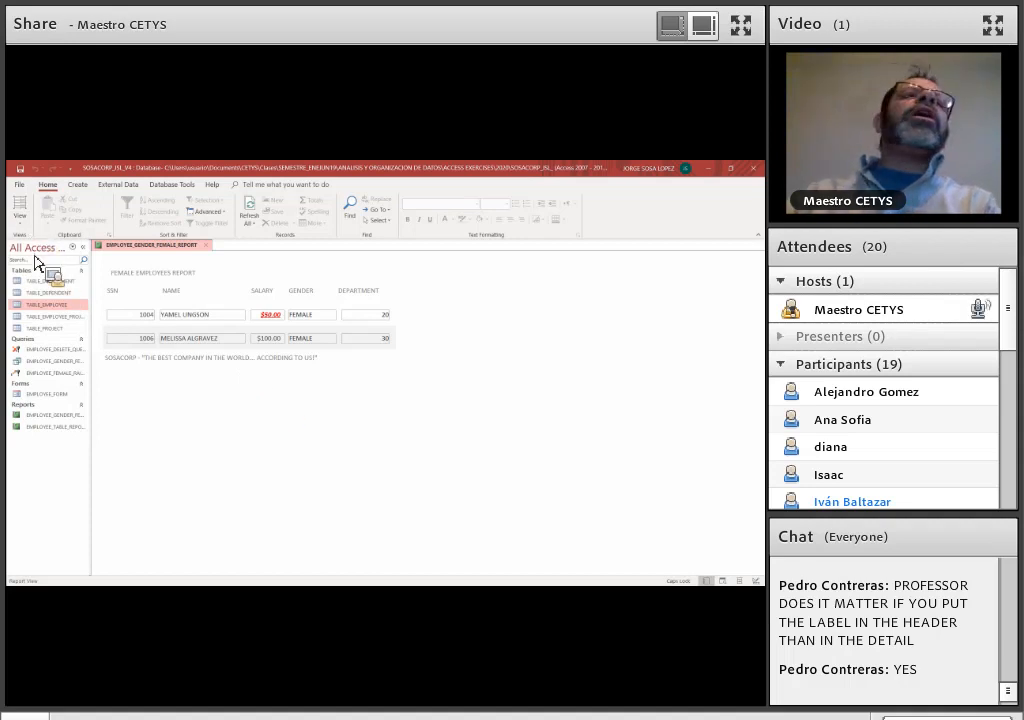